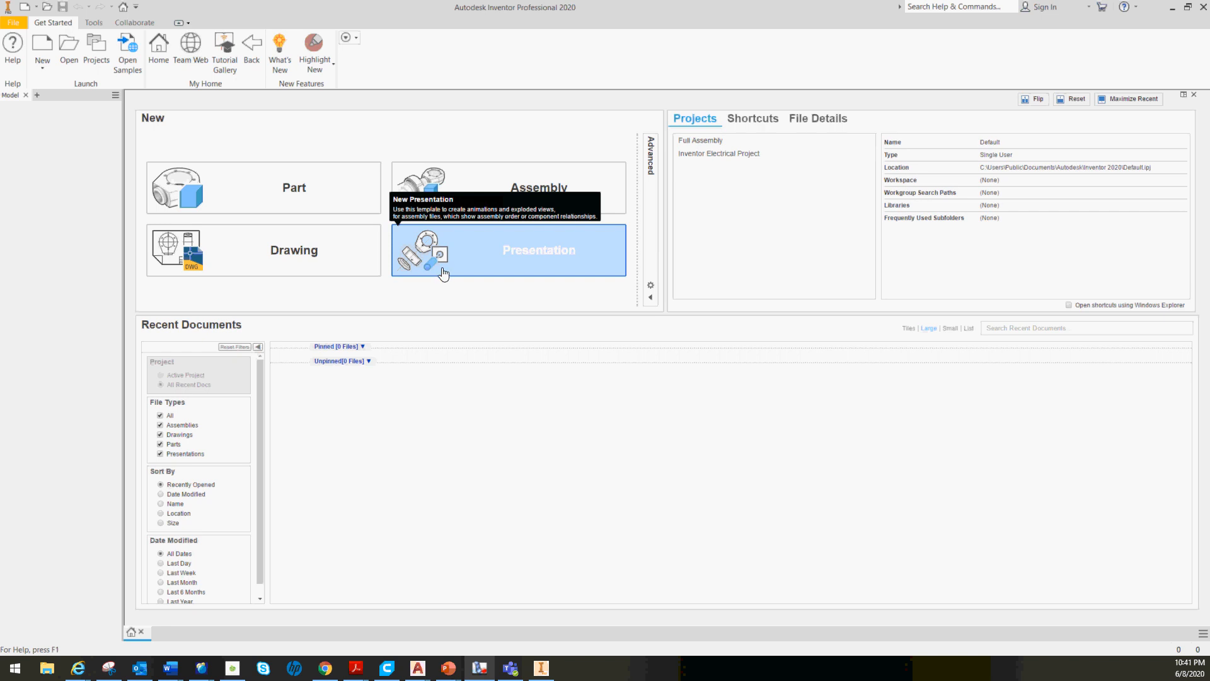
Create a new part and start a 2D sketch on the horizontal XZ origin plane
left_click(290, 190)
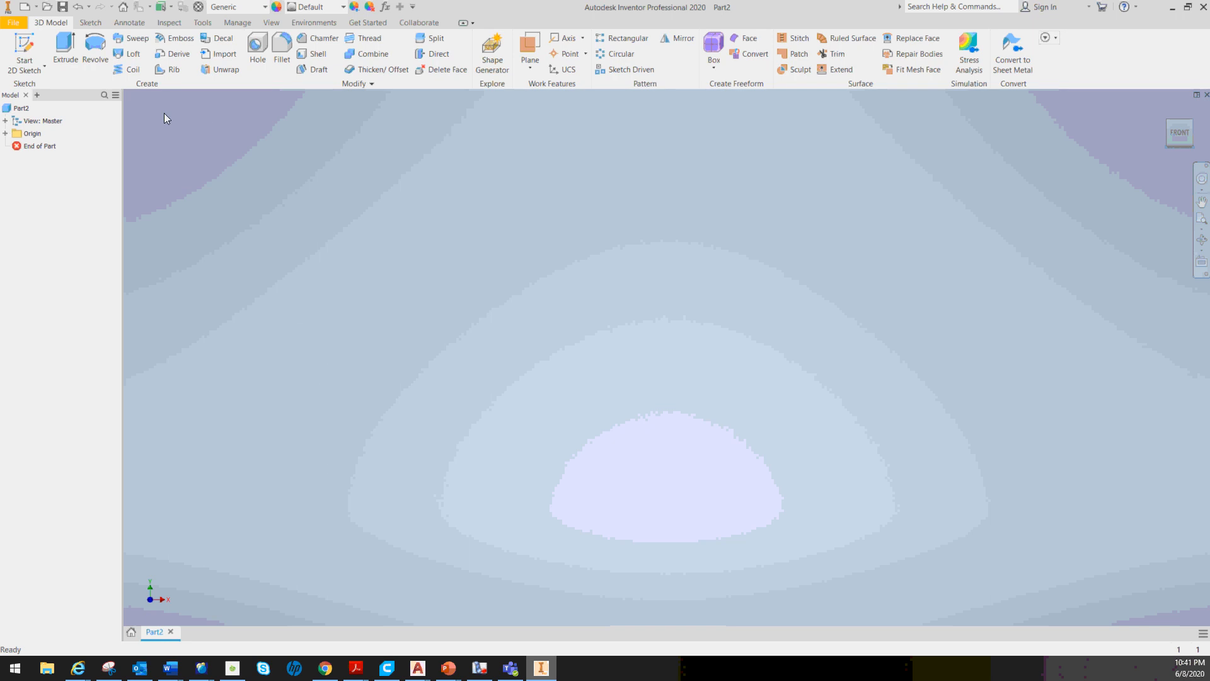
left_click(39, 68)
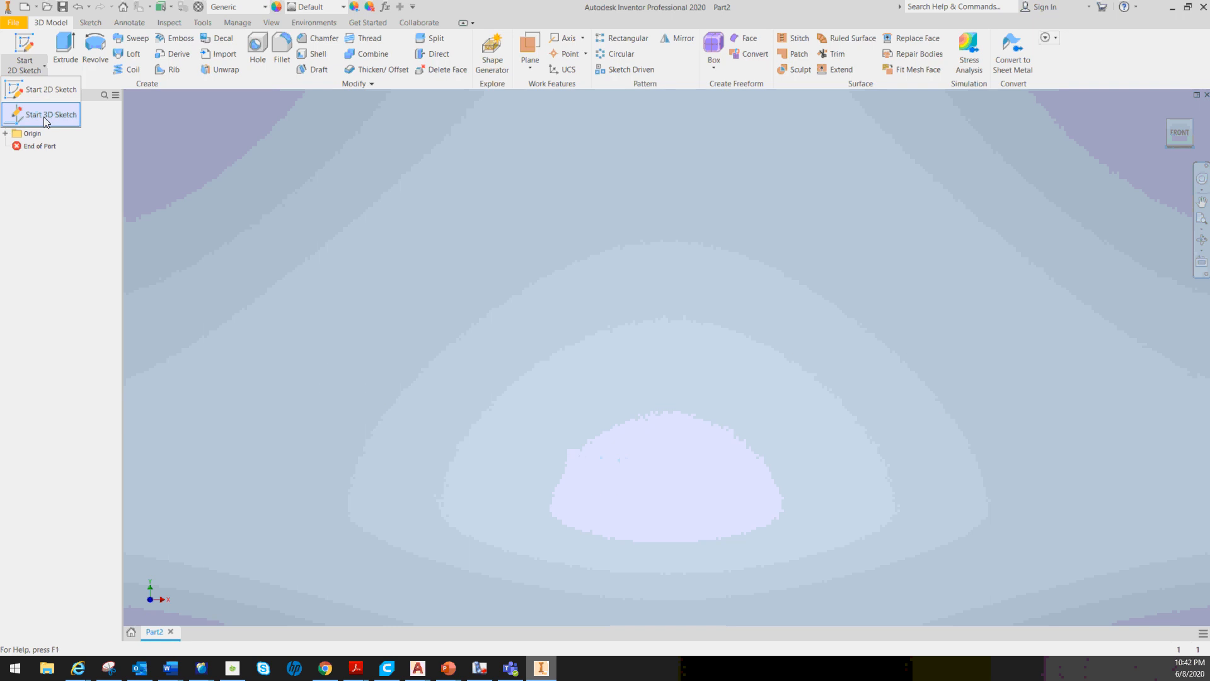
left_click(39, 93)
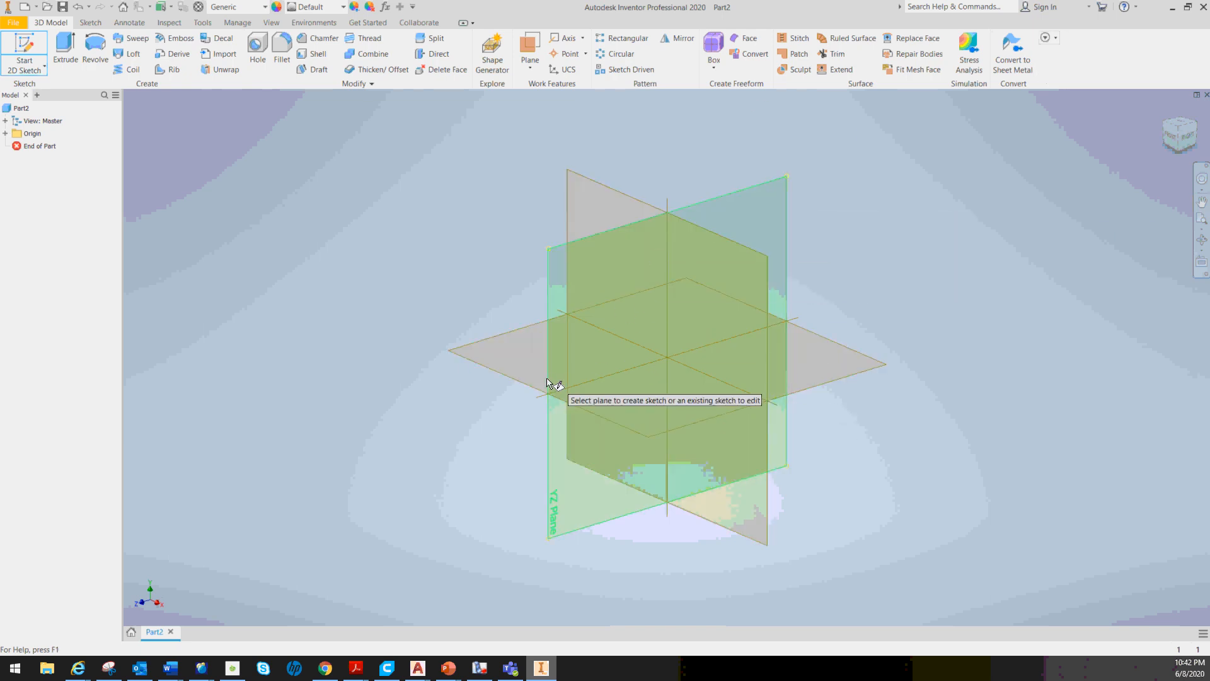
left_click(508, 359)
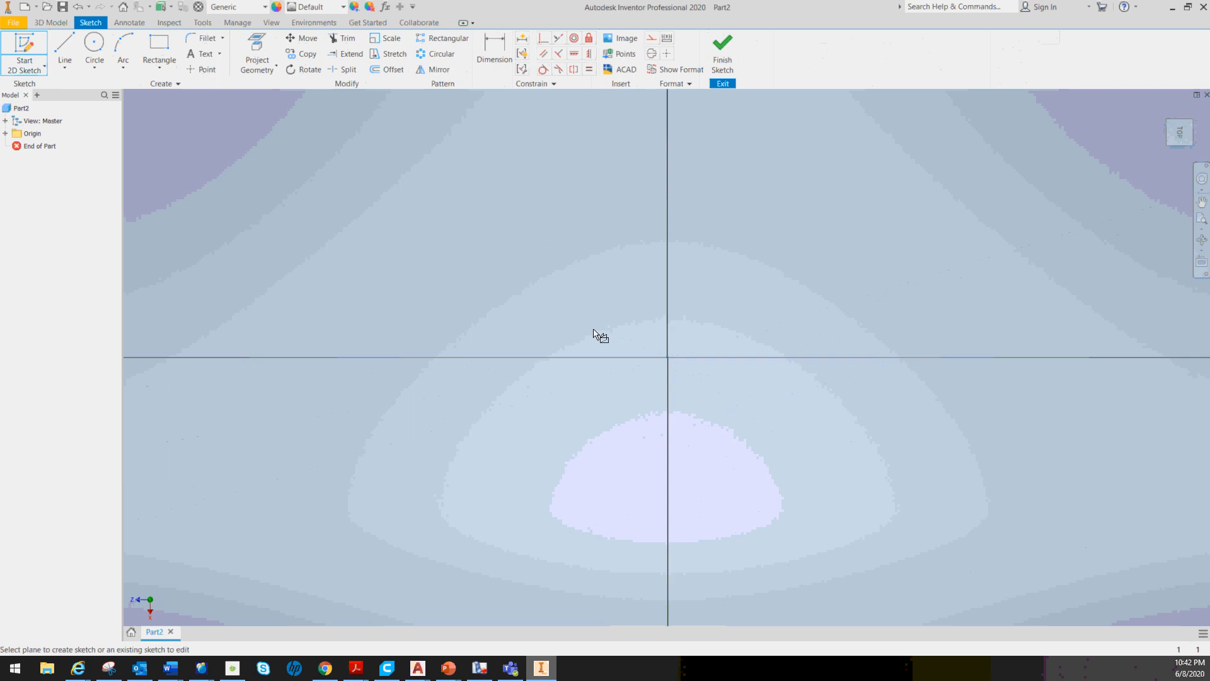
Sketch a closed six-line profile from the origin, with a horizontal base about 1.38 in long and a right vertical side about 0.5 in
mouse_move(664, 238)
middle_mouse_down()
mouse_move(448, 216)
mouse_move(397, 181)
mouse_move(351, 235)
mouse_move(357, 258)
middle_mouse_up()
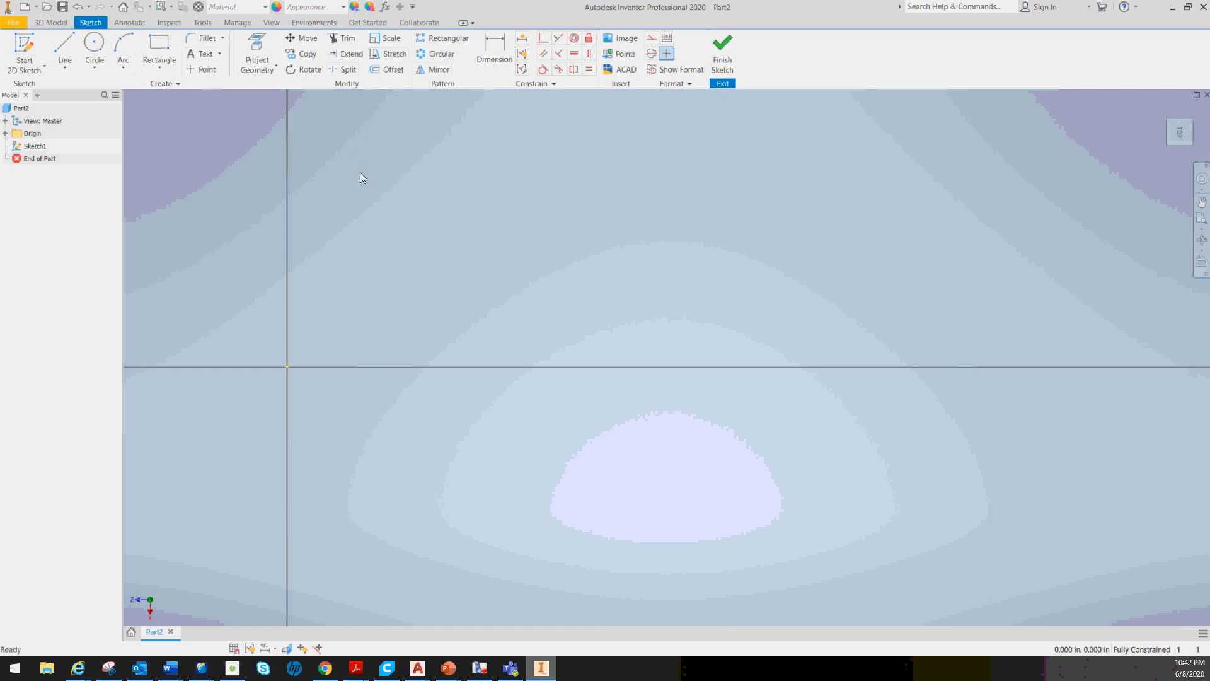
mouse_move(362, 168)
middle_mouse_down()
mouse_move(302, 263)
mouse_move(317, 242)
middle_mouse_up()
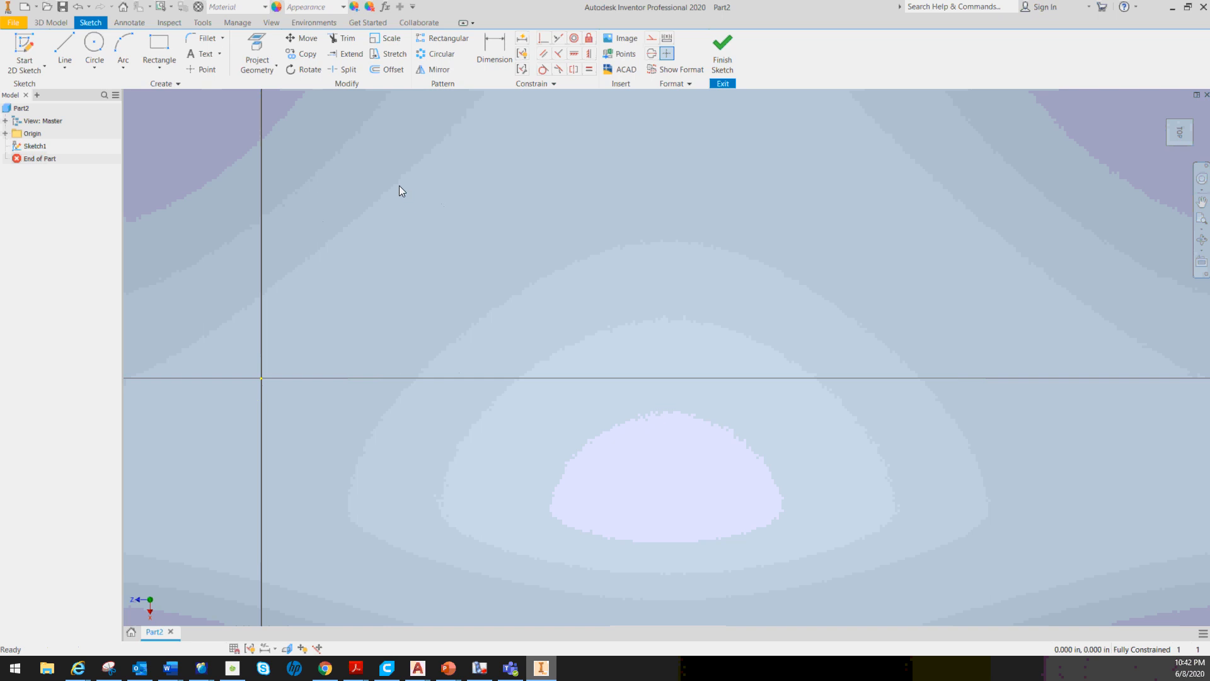
middle_click_drag(398, 189, 398, 290)
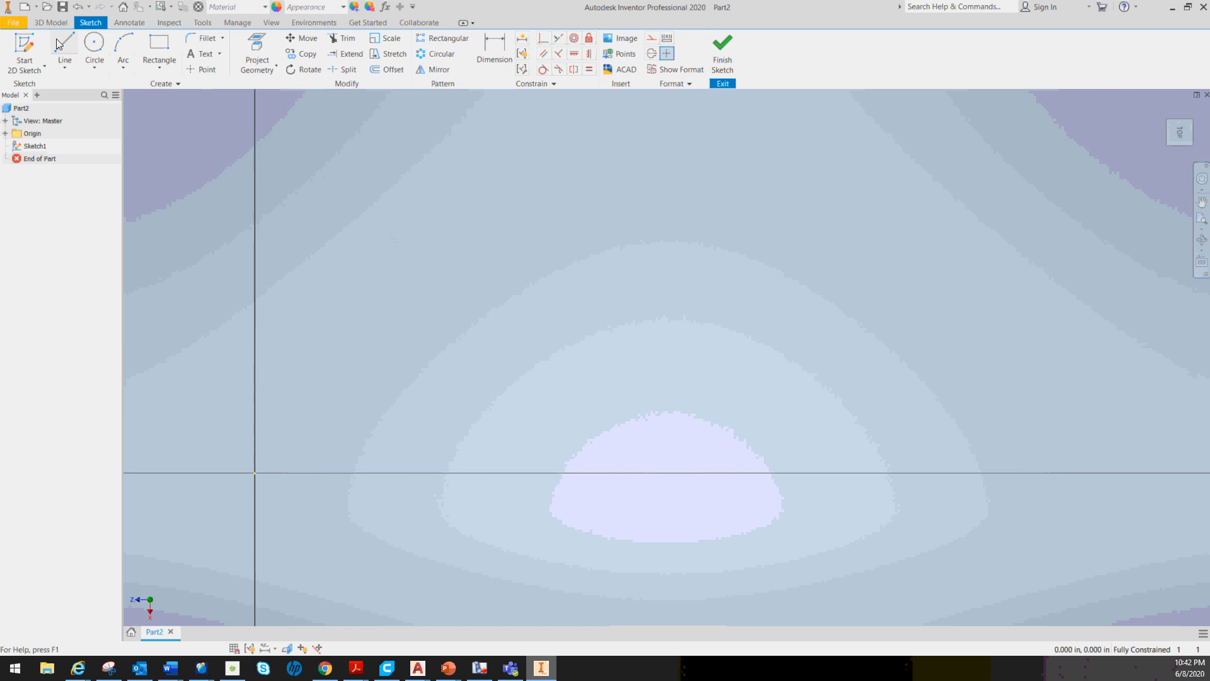
left_click(71, 52)
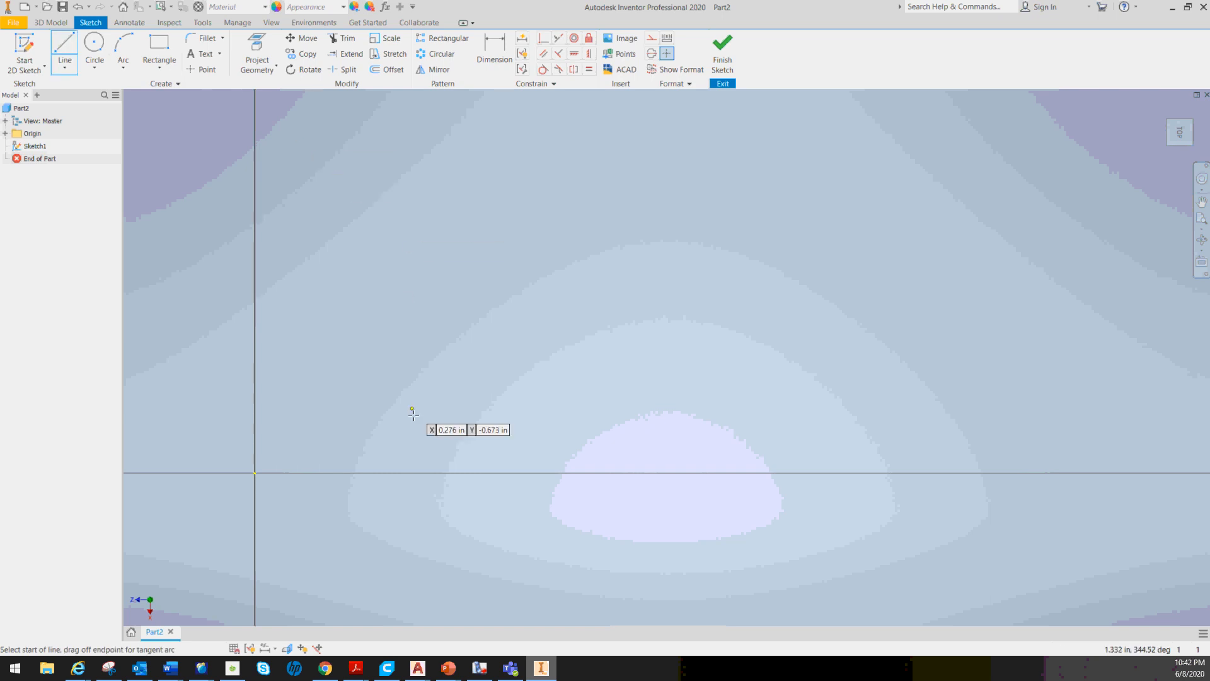
left_click(255, 472)
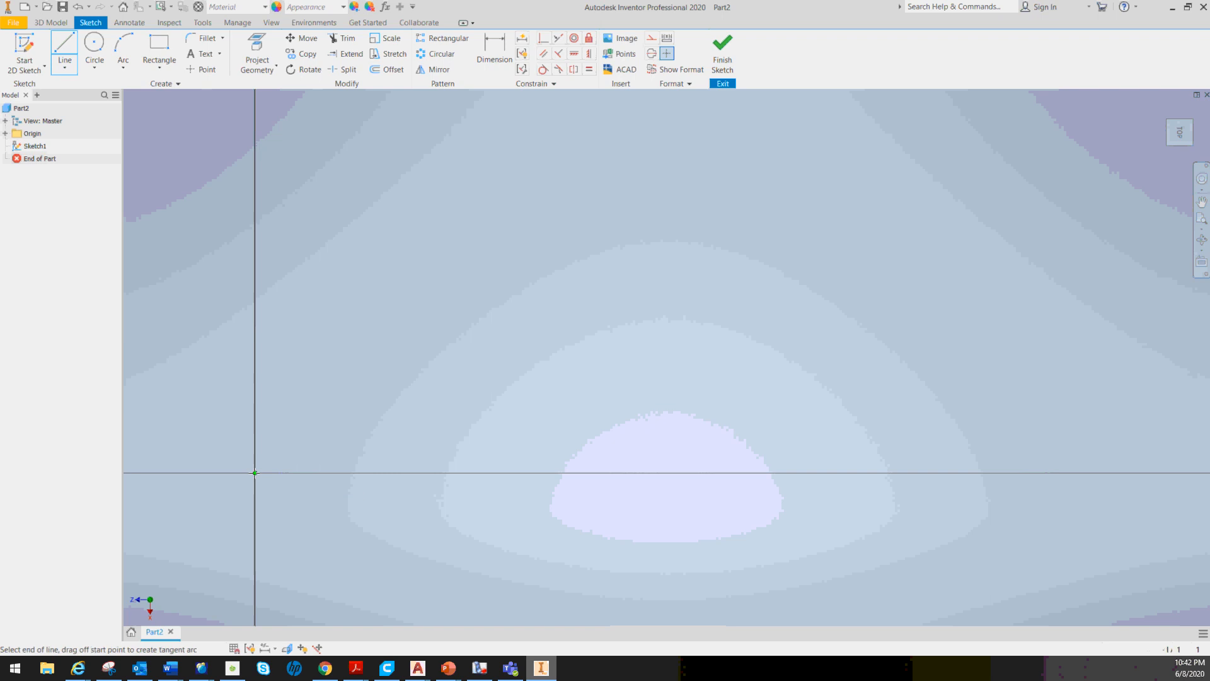
left_click(575, 471)
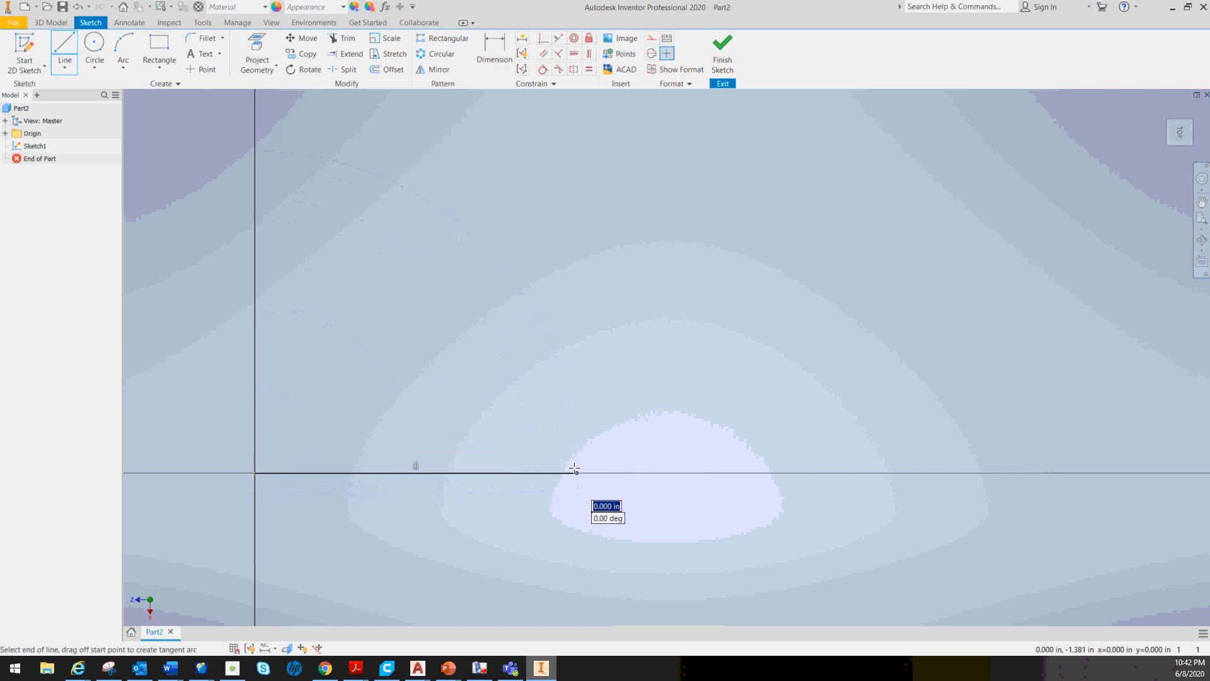
left_click(576, 356)
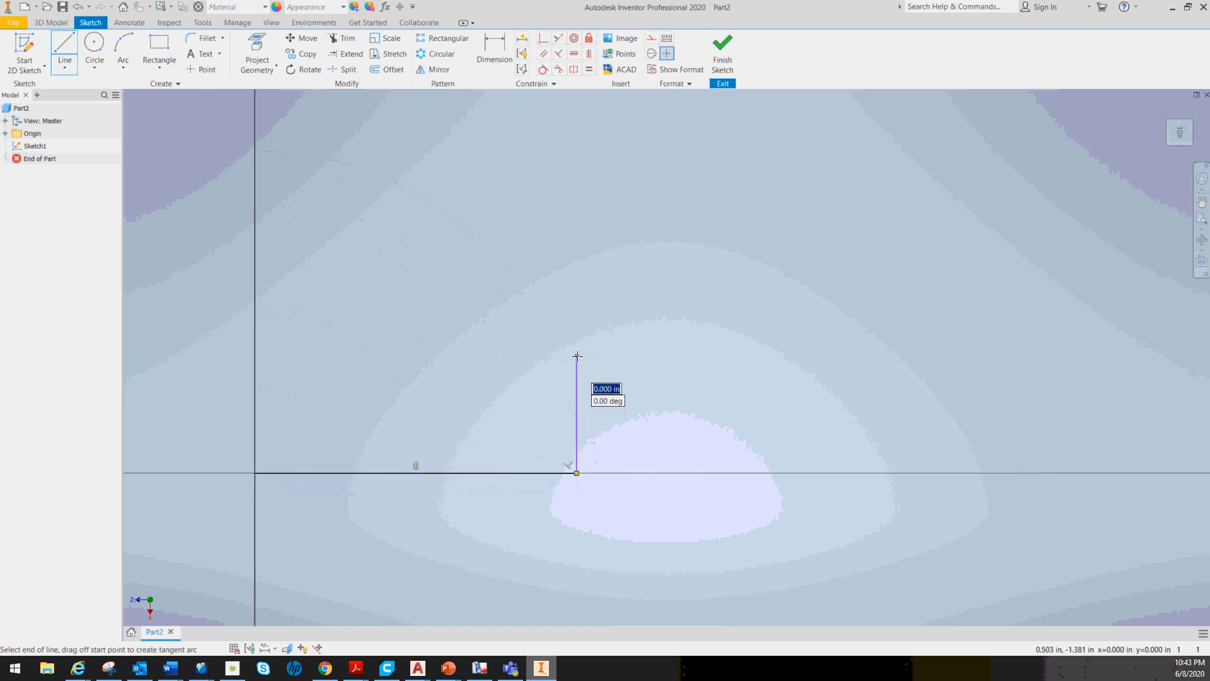
left_click(668, 264)
left_click(457, 187)
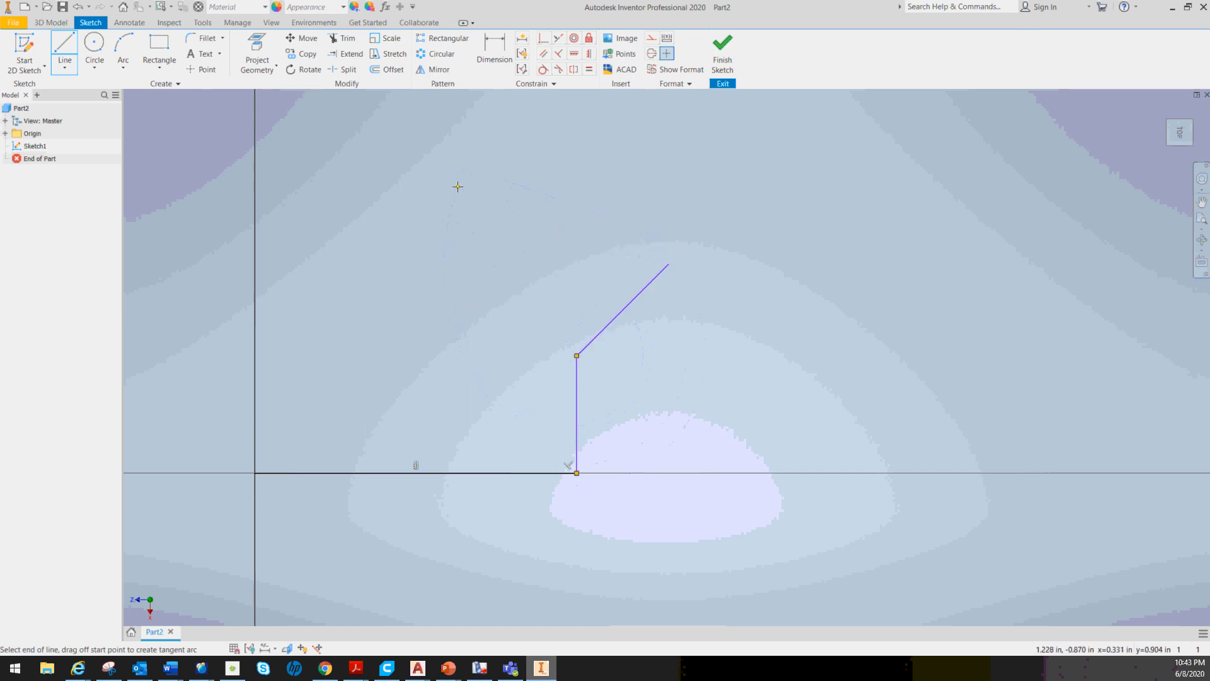
left_click(272, 259)
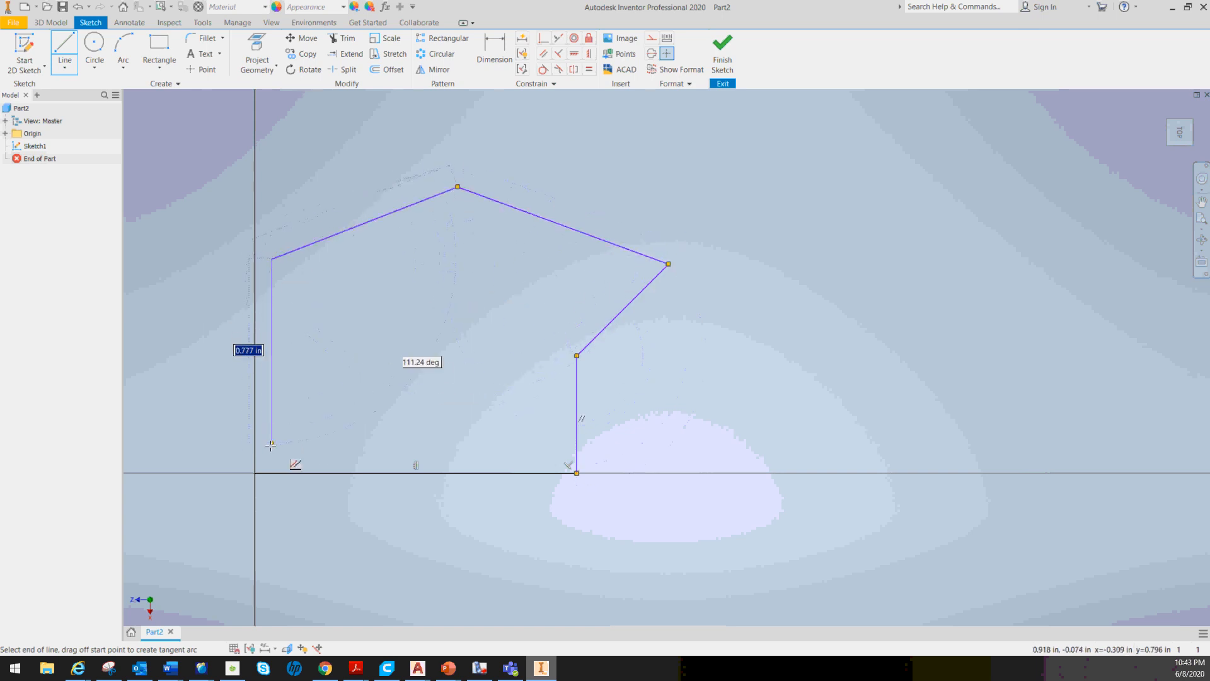
left_click(256, 472)
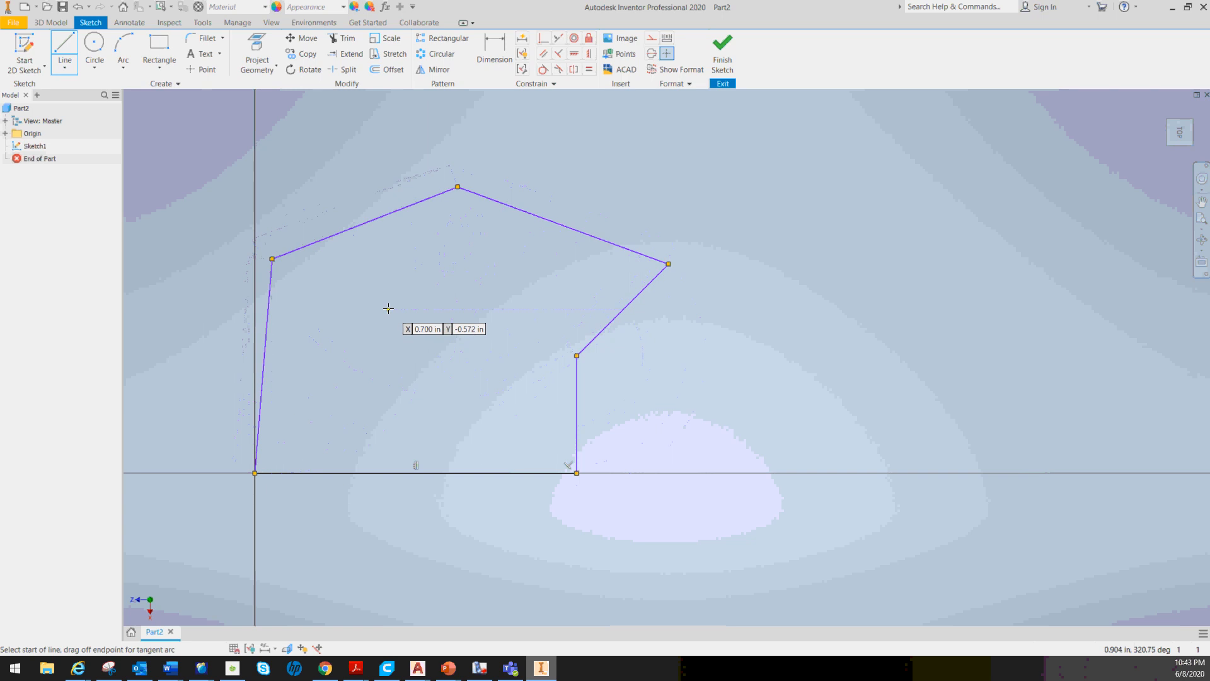
key("Escape")
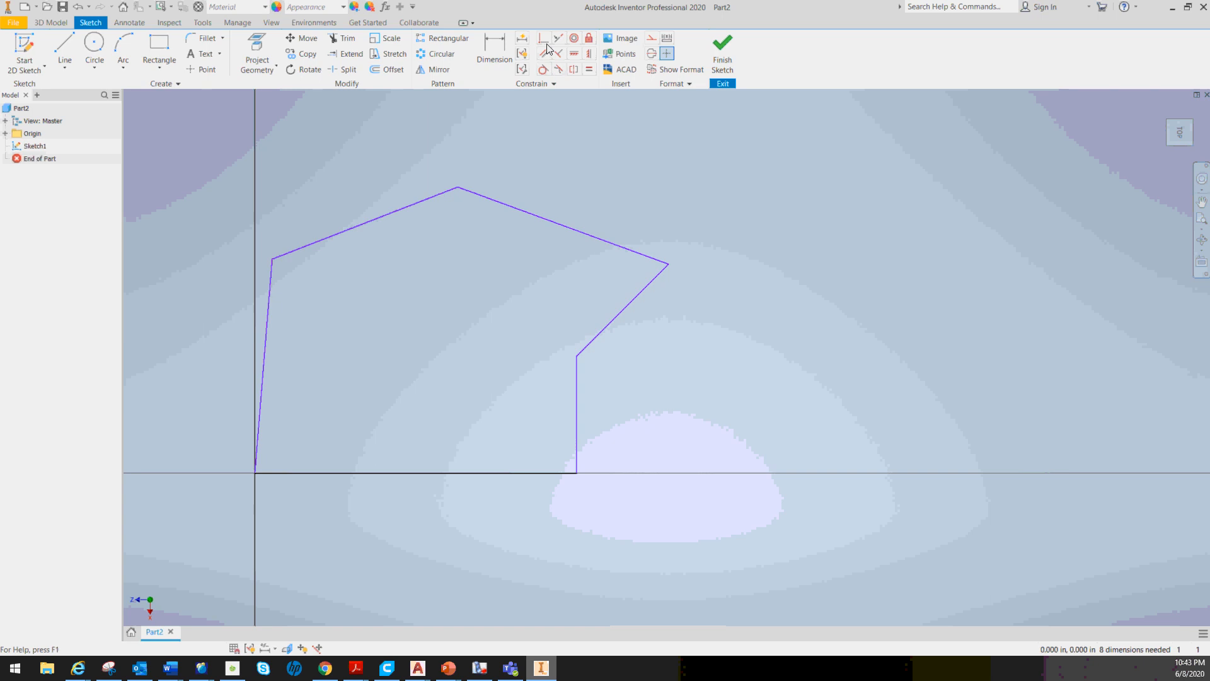
Apply a Perpendicular constraint between the slanted left side and the horizontal base line of the profile
right_click(651, 126)
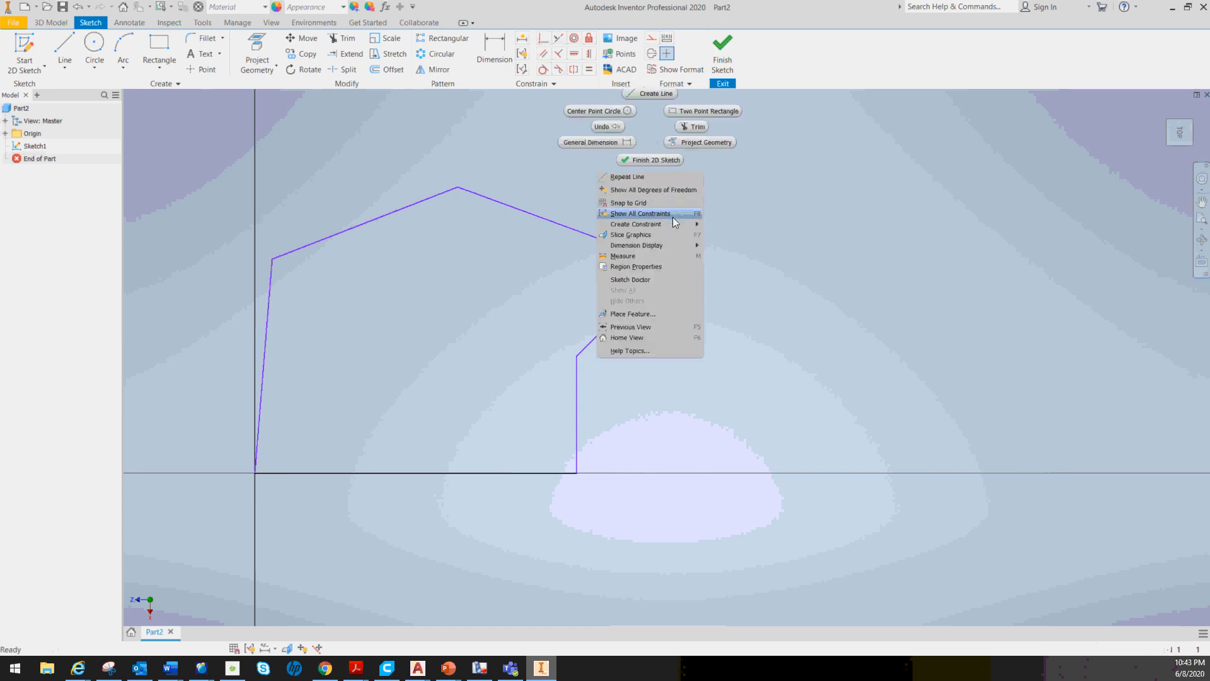
mouse_move(674, 225)
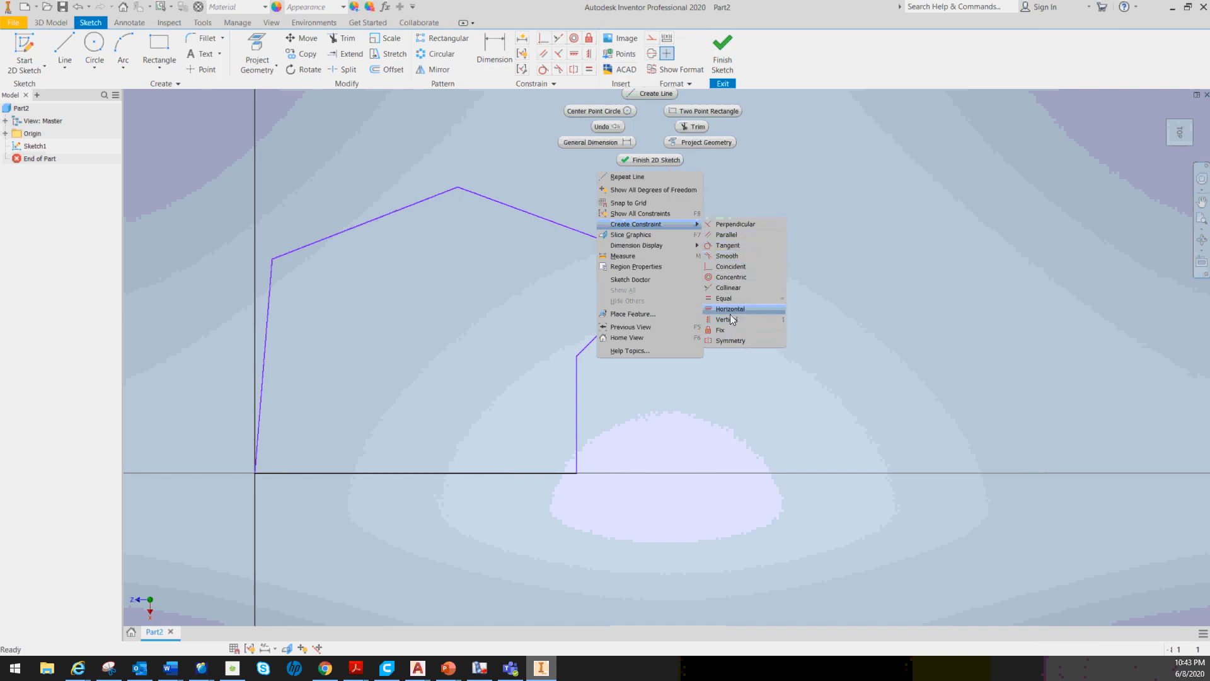
left_click(733, 224)
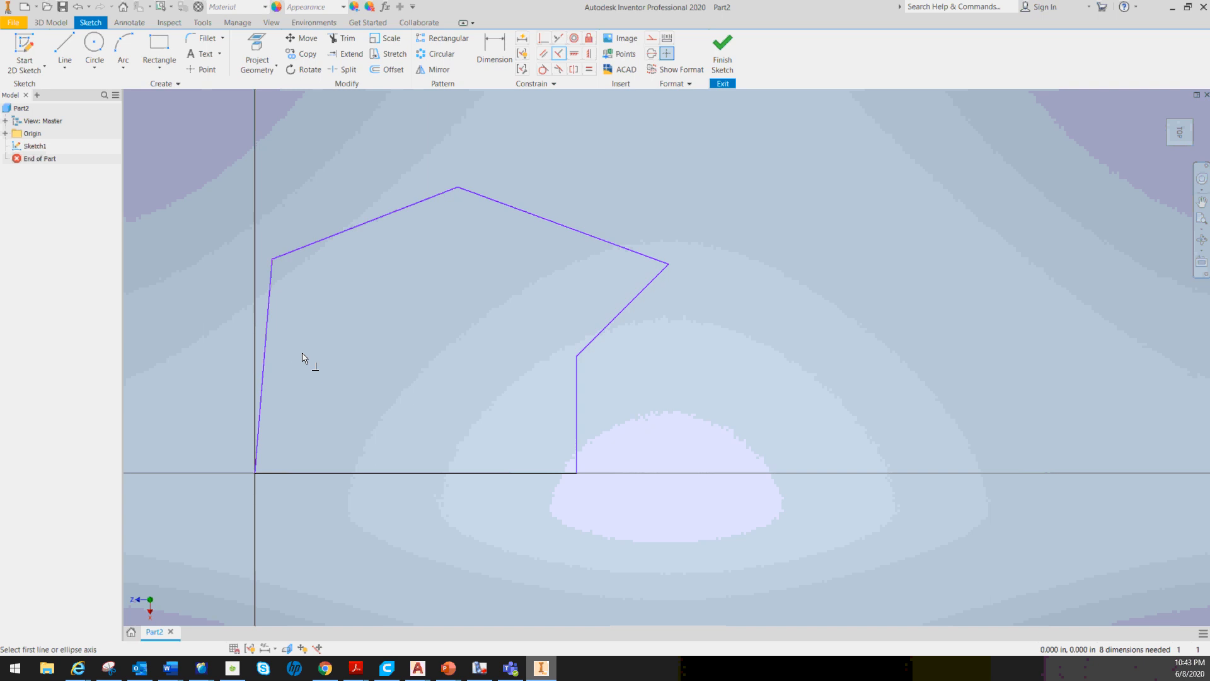
left_click(265, 363)
left_click(317, 473)
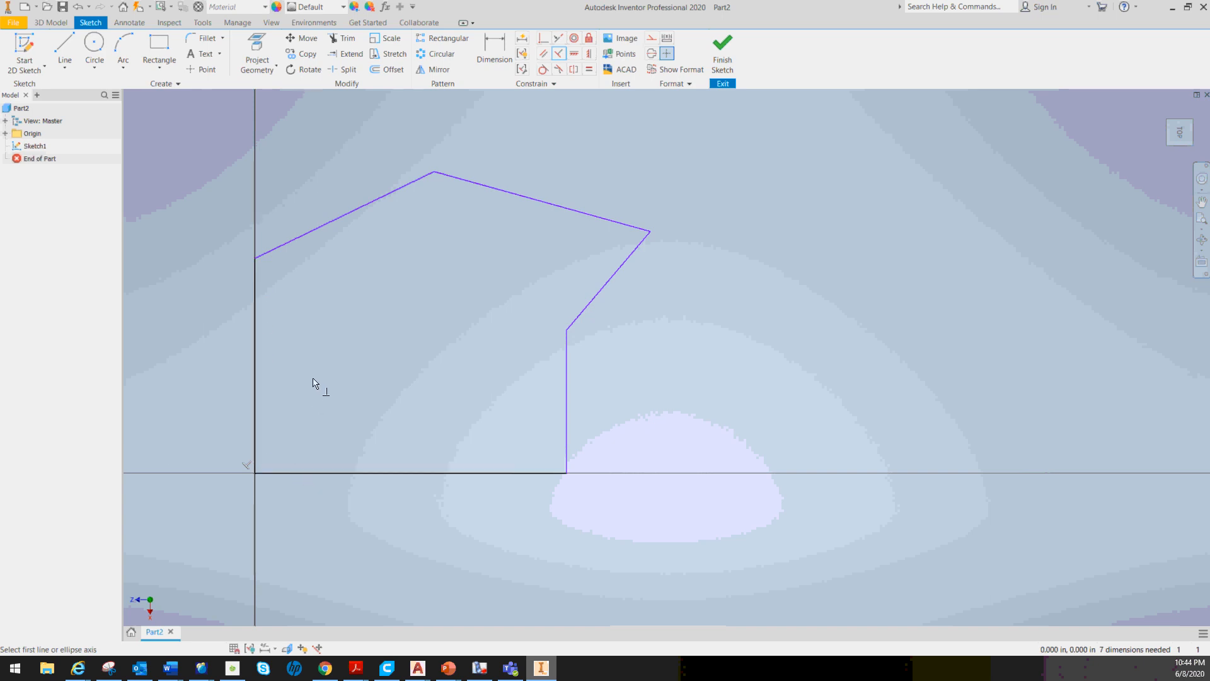
key("Escape")
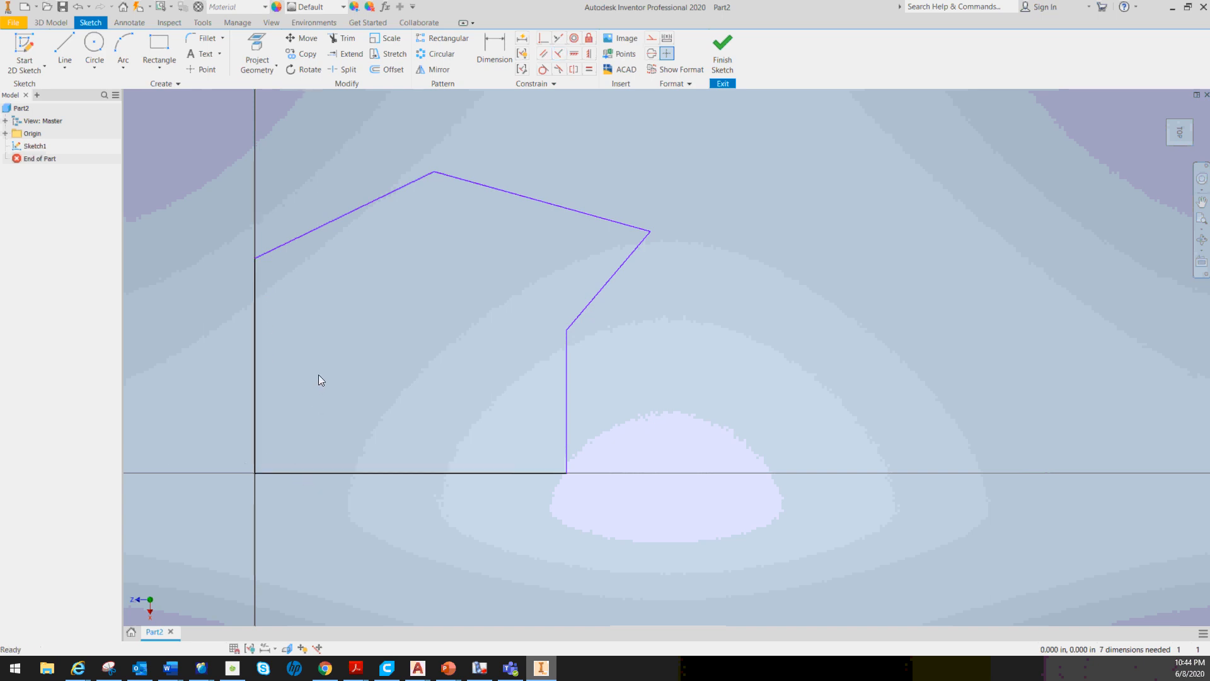
Reshape the profile by moving its unconstrained lines, raising the upper left corner and shifting the right side outward to widen the base
left_click(255, 372)
left_click(320, 473)
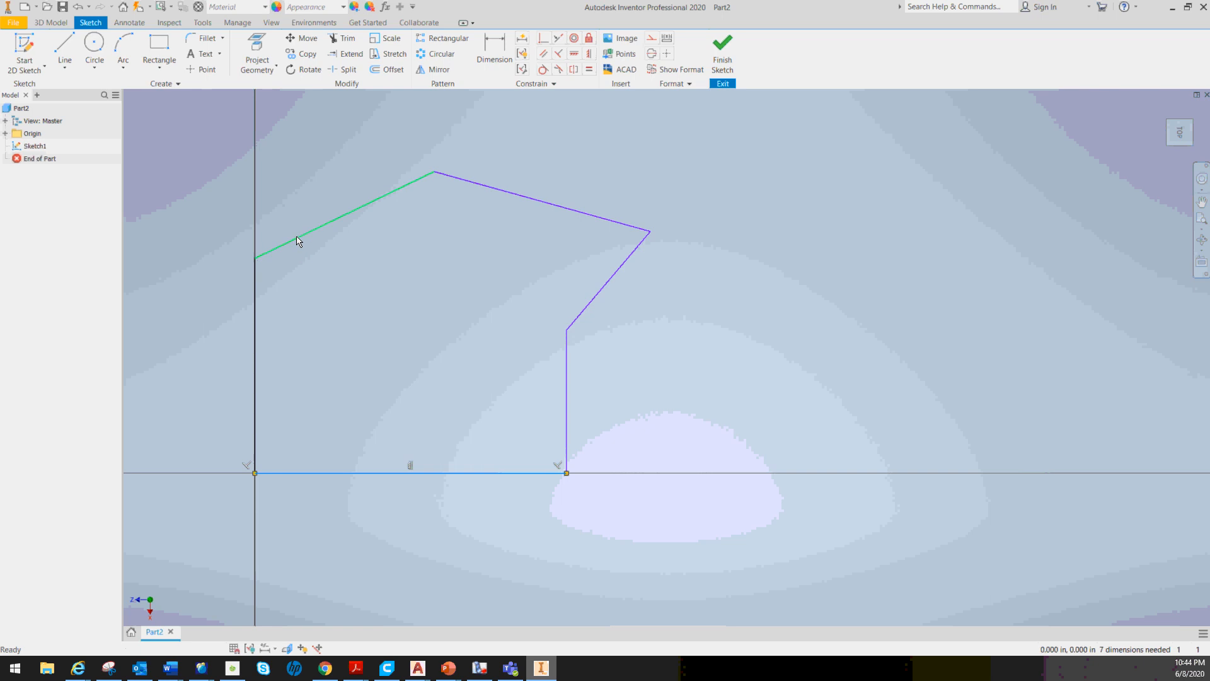
mouse_move(297, 240)
left_mouse_down()
mouse_move(270, 183)
mouse_move(329, 262)
mouse_move(305, 208)
left_mouse_up()
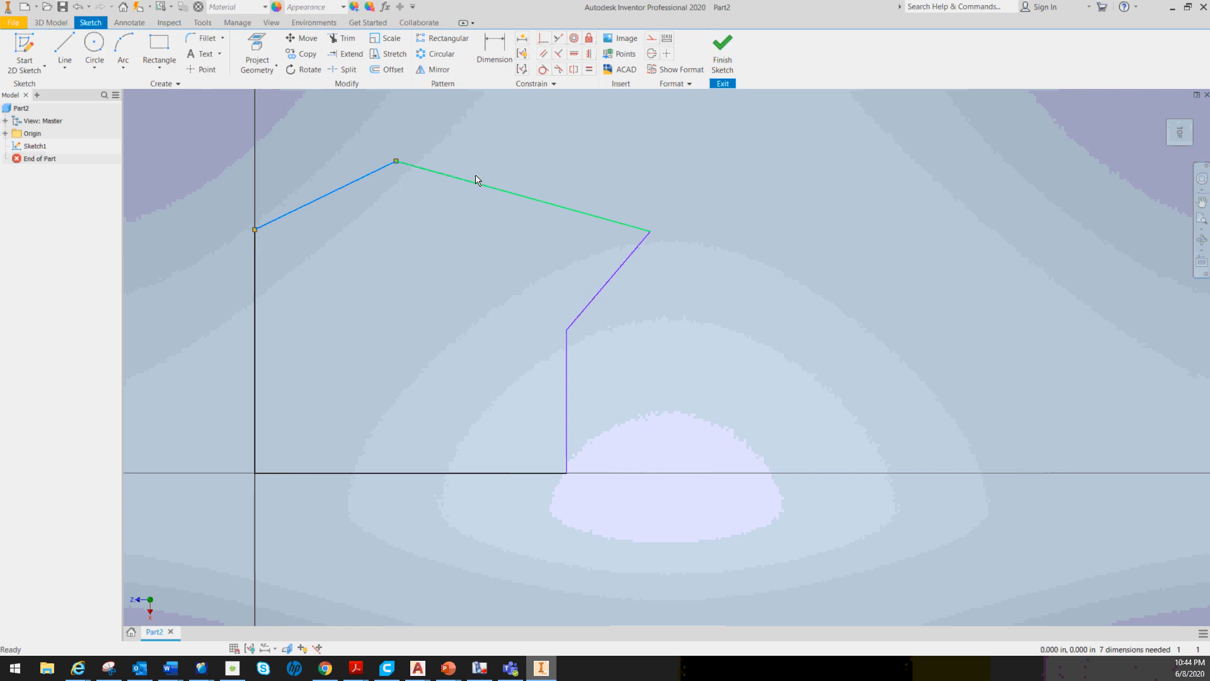
mouse_move(476, 181)
left_mouse_down()
mouse_move(502, 134)
mouse_move(450, 171)
left_mouse_up()
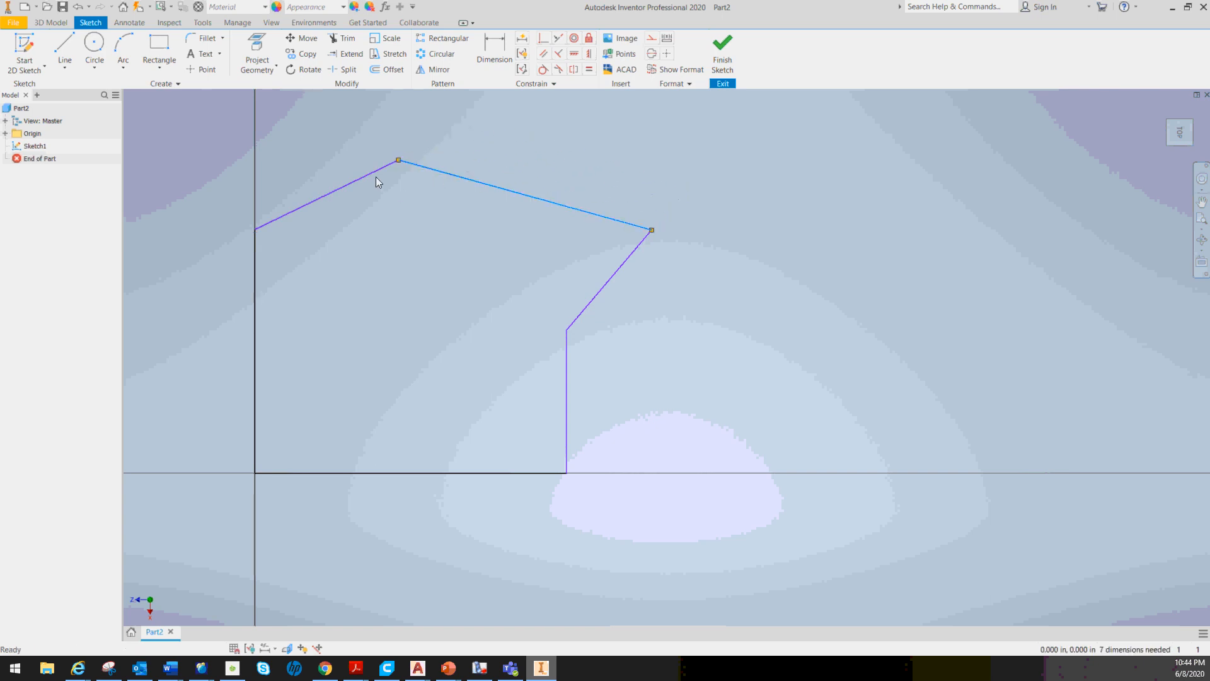
left_click_drag(377, 182, 366, 165)
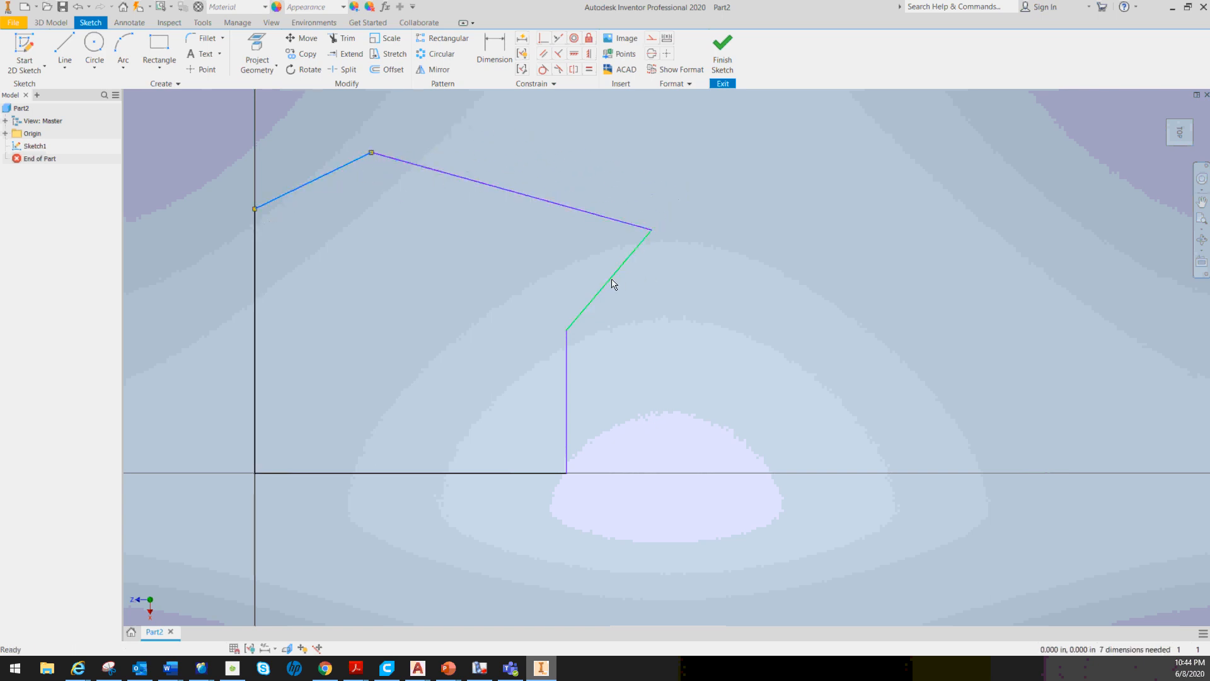
mouse_move(612, 284)
left_mouse_down()
mouse_move(639, 303)
mouse_move(579, 402)
mouse_move(604, 405)
left_mouse_up()
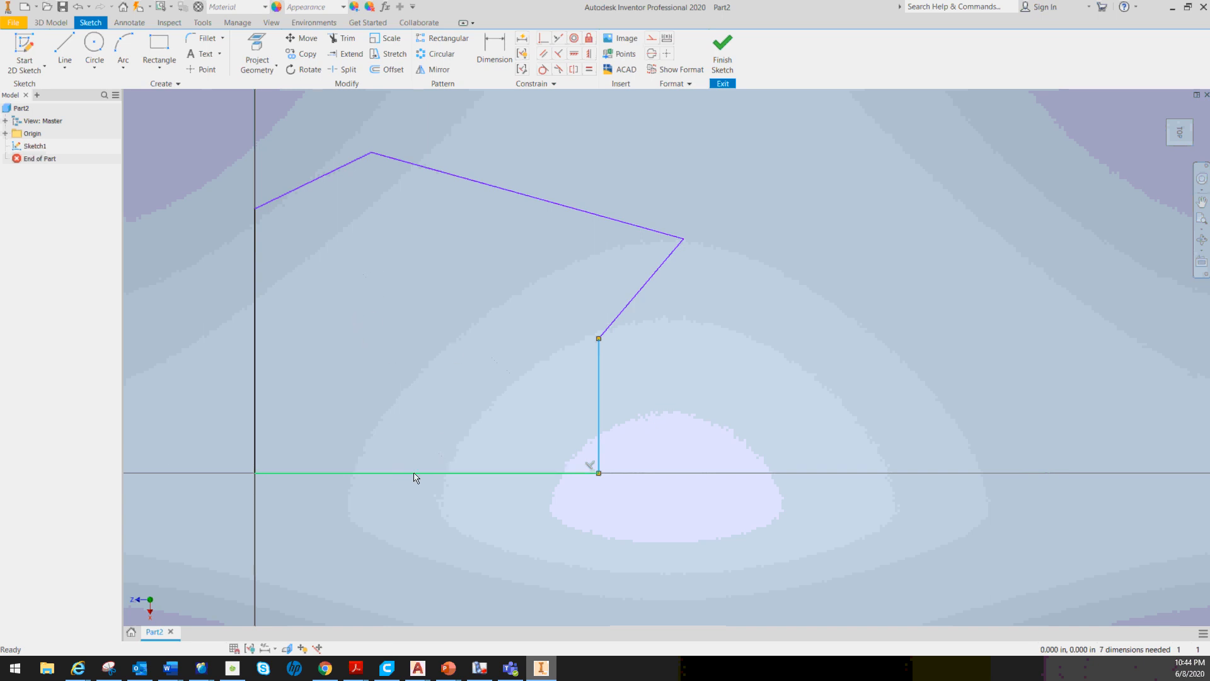
Dimension the profile's horizontal base line and set its length to 1.5 in
left_click(496, 56)
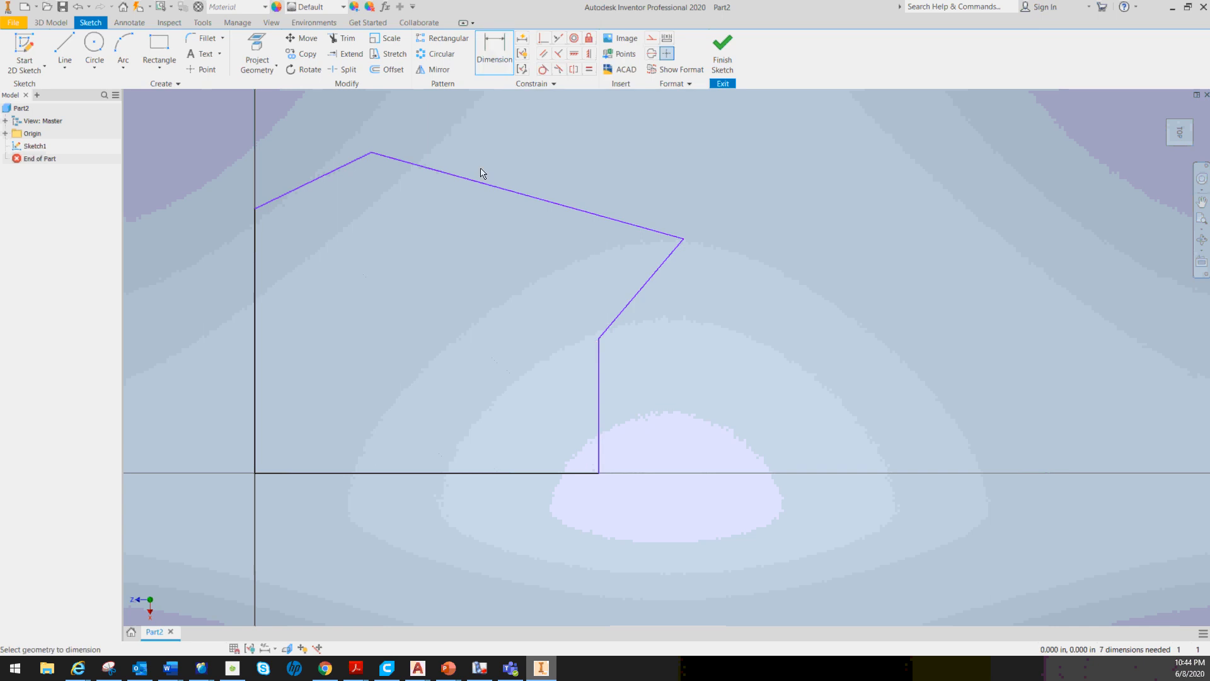
left_click(426, 474)
left_click(422, 498)
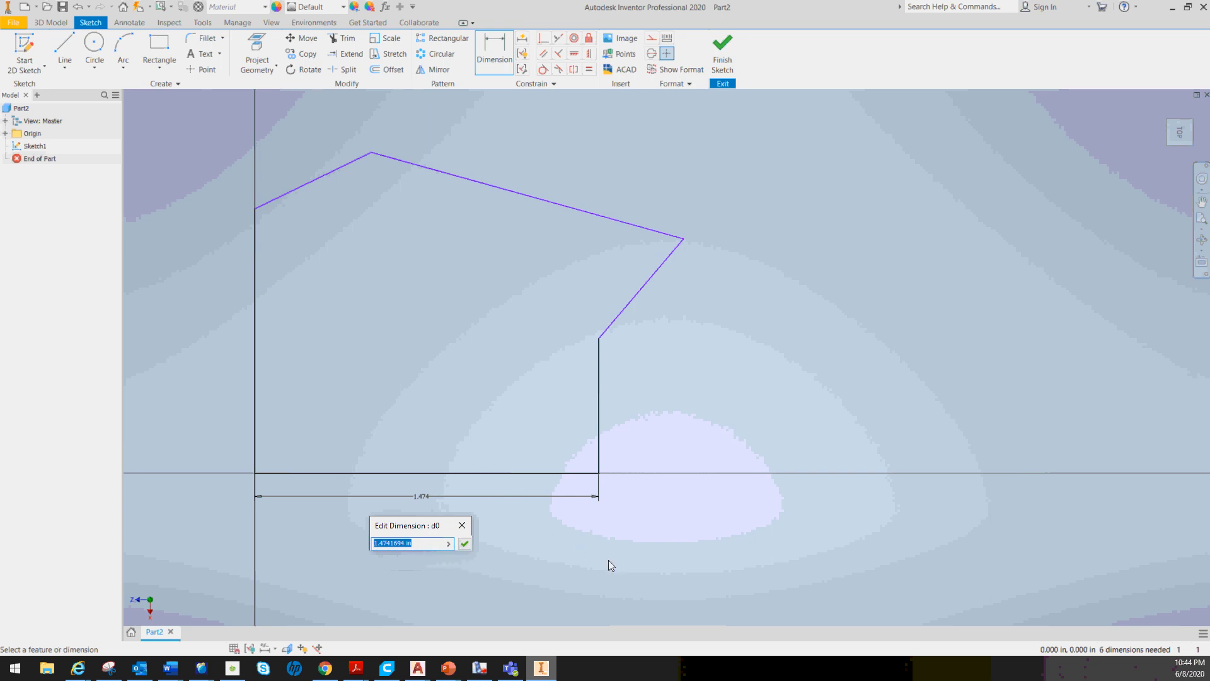
type("1.5")
key("Return")
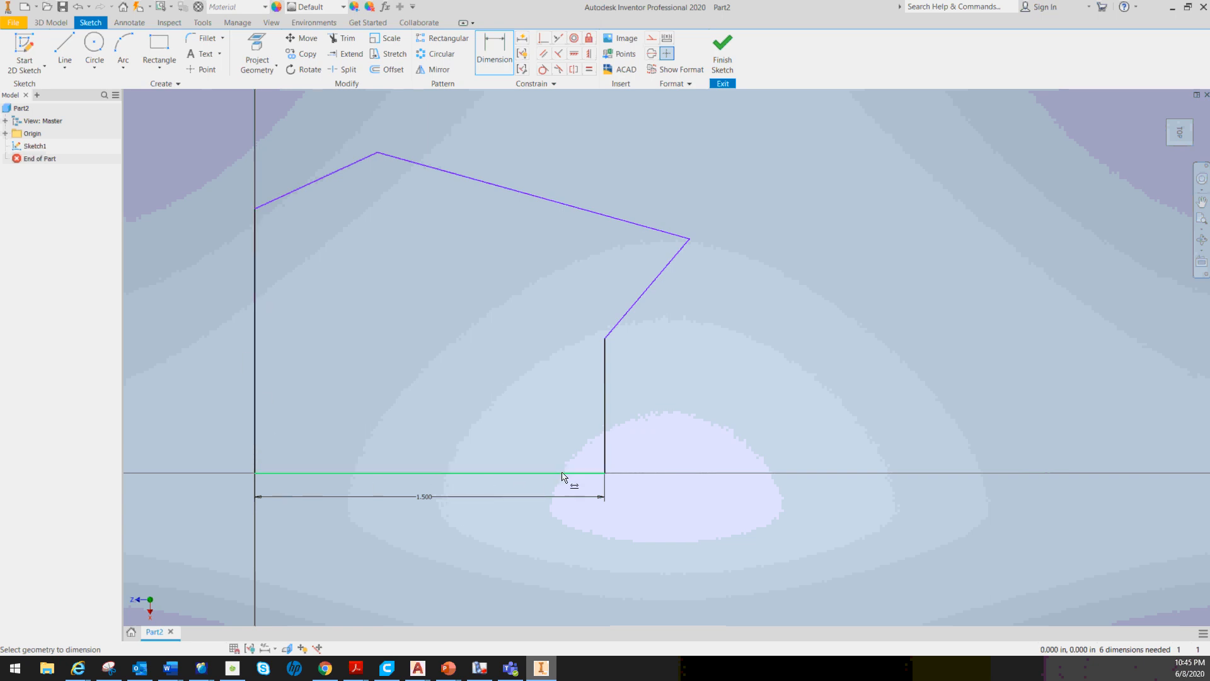
Move the slanted right line down and outward so the right vertical side is about 0.3 in high
left_click(604, 431)
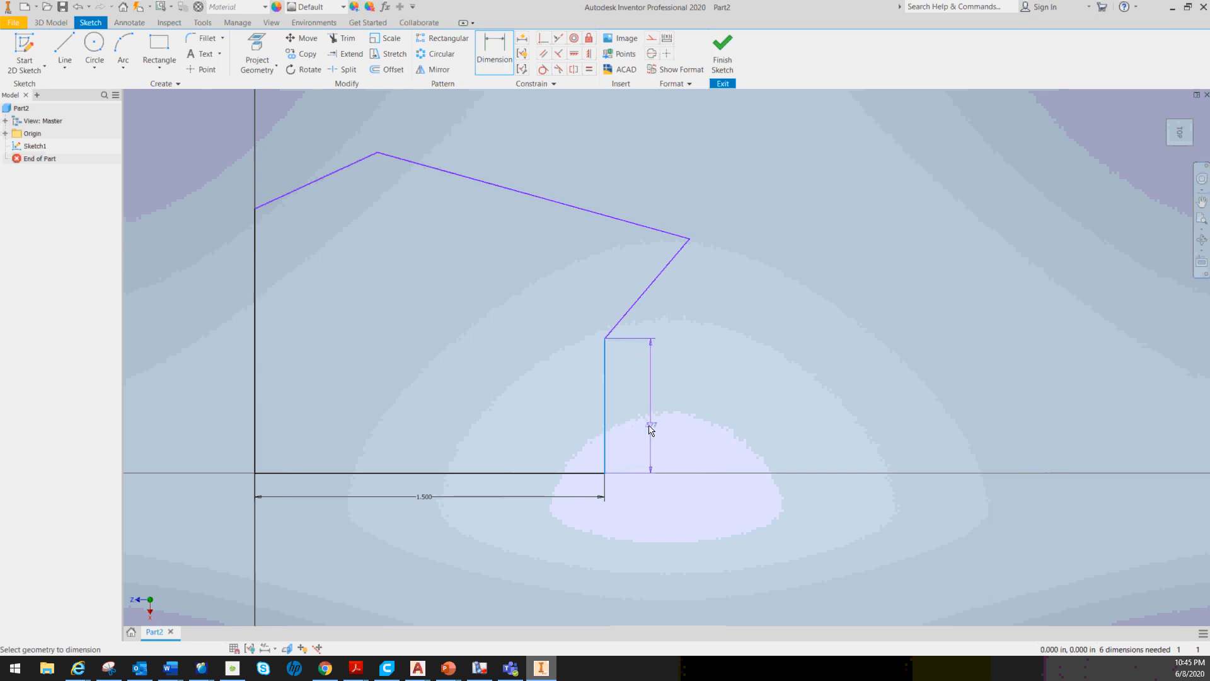
key("Escape")
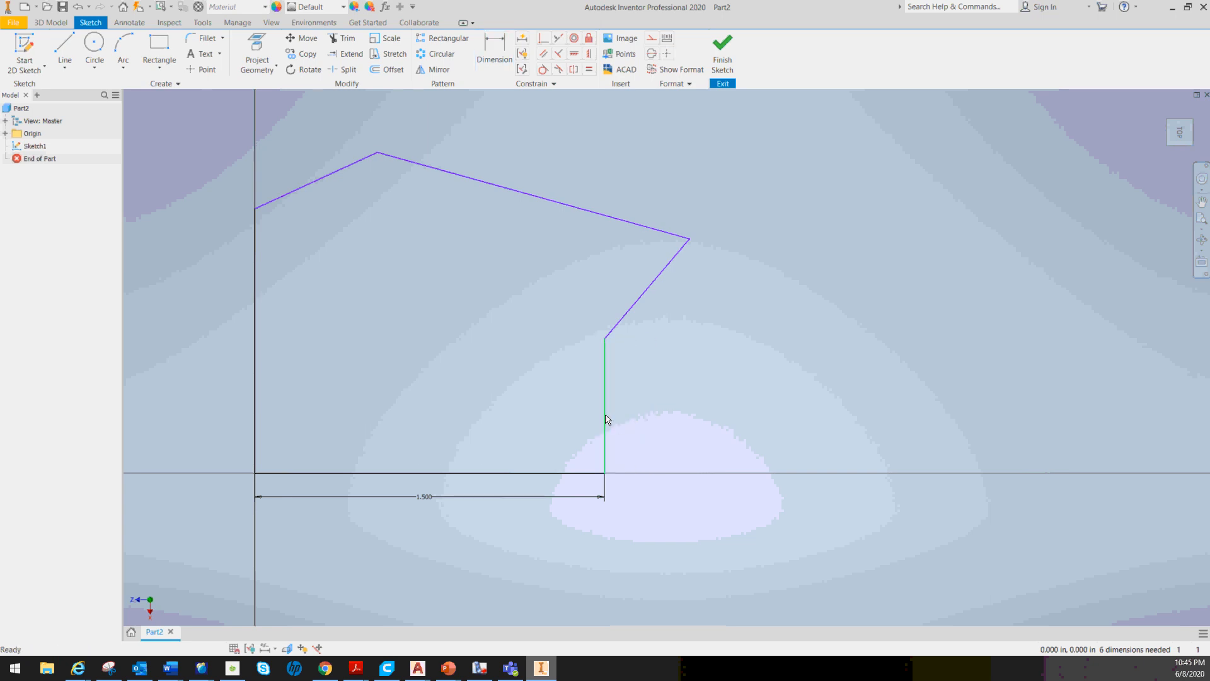
left_click(605, 420)
mouse_move(649, 292)
left_mouse_down()
mouse_move(615, 270)
mouse_move(686, 322)
mouse_move(618, 275)
mouse_move(710, 357)
mouse_move(647, 293)
left_mouse_up()
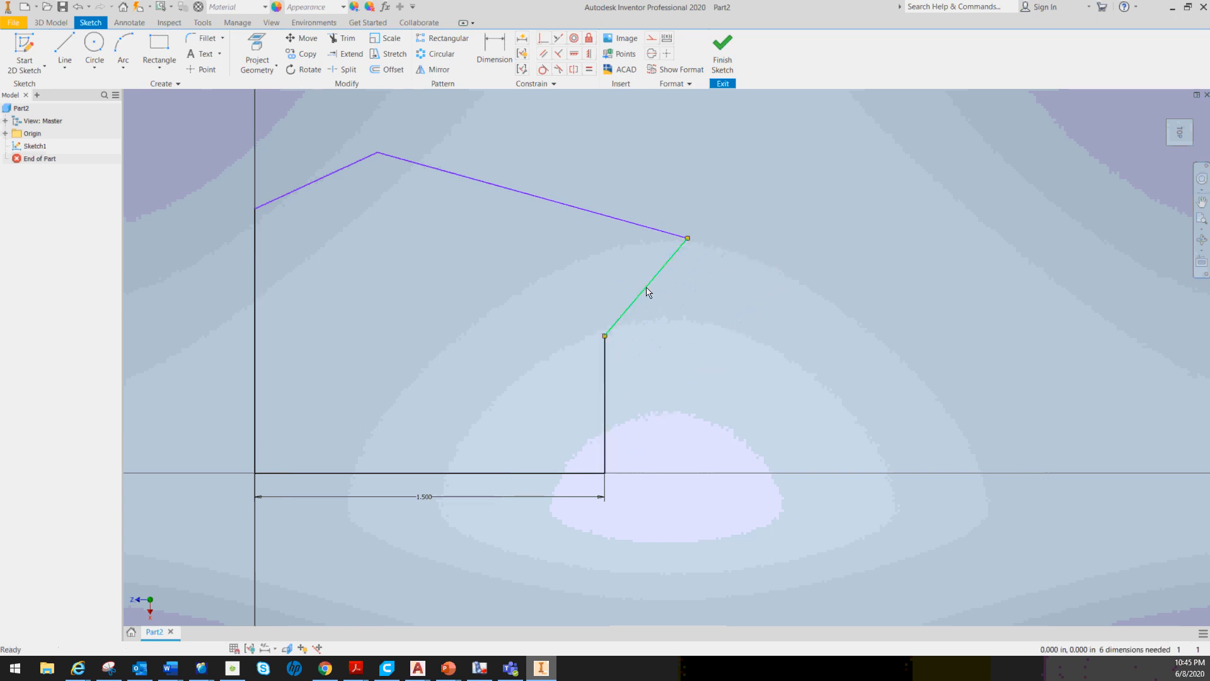
left_click_drag(648, 291, 685, 316)
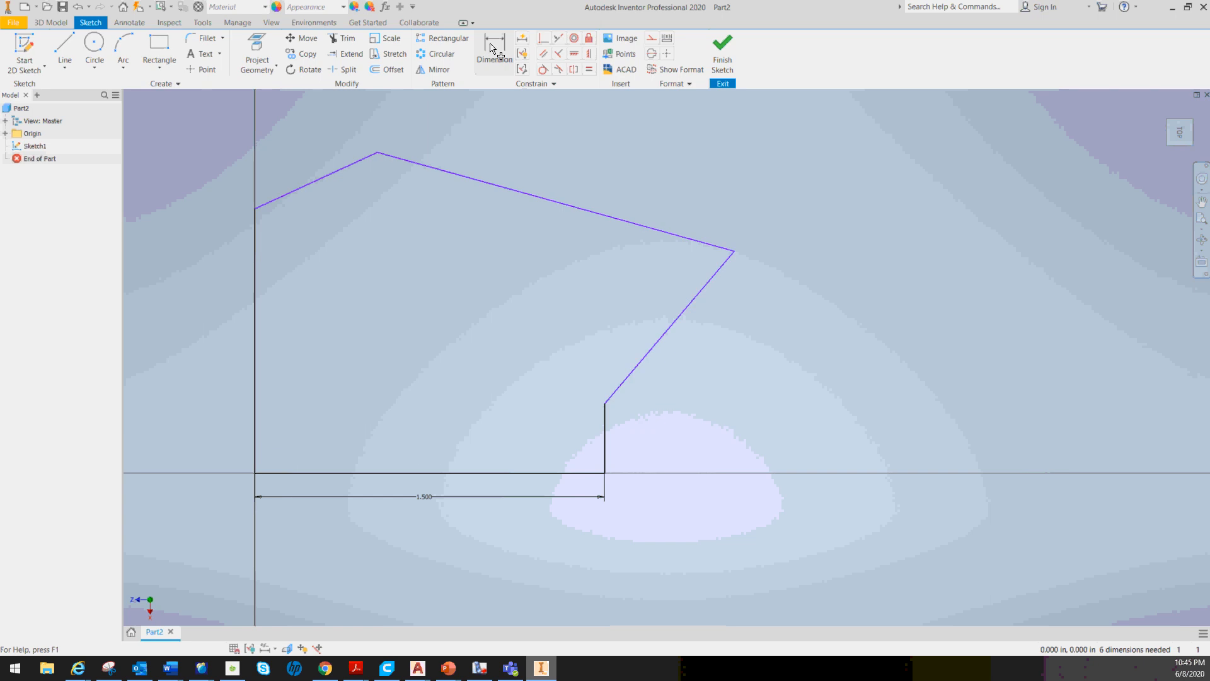
Dimension the short vertical line rising from the right end of the base and set its length to 0.3 in
left_click(494, 50)
left_click(607, 438)
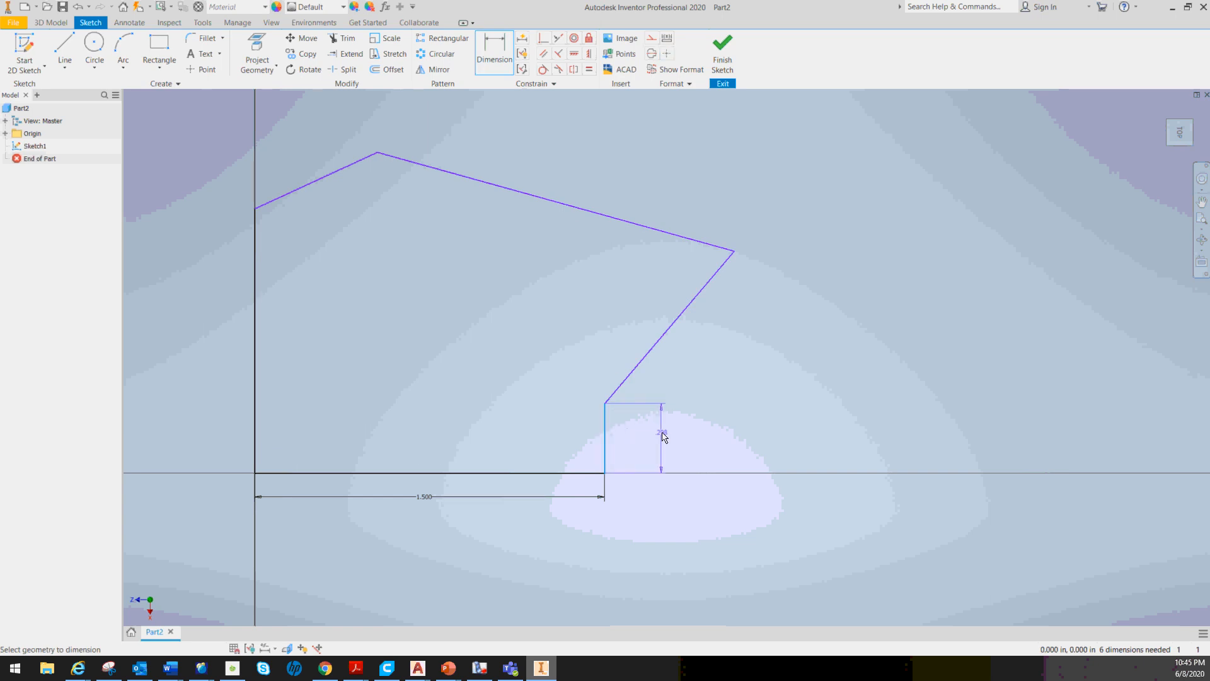
type("3")
left_click(663, 437)
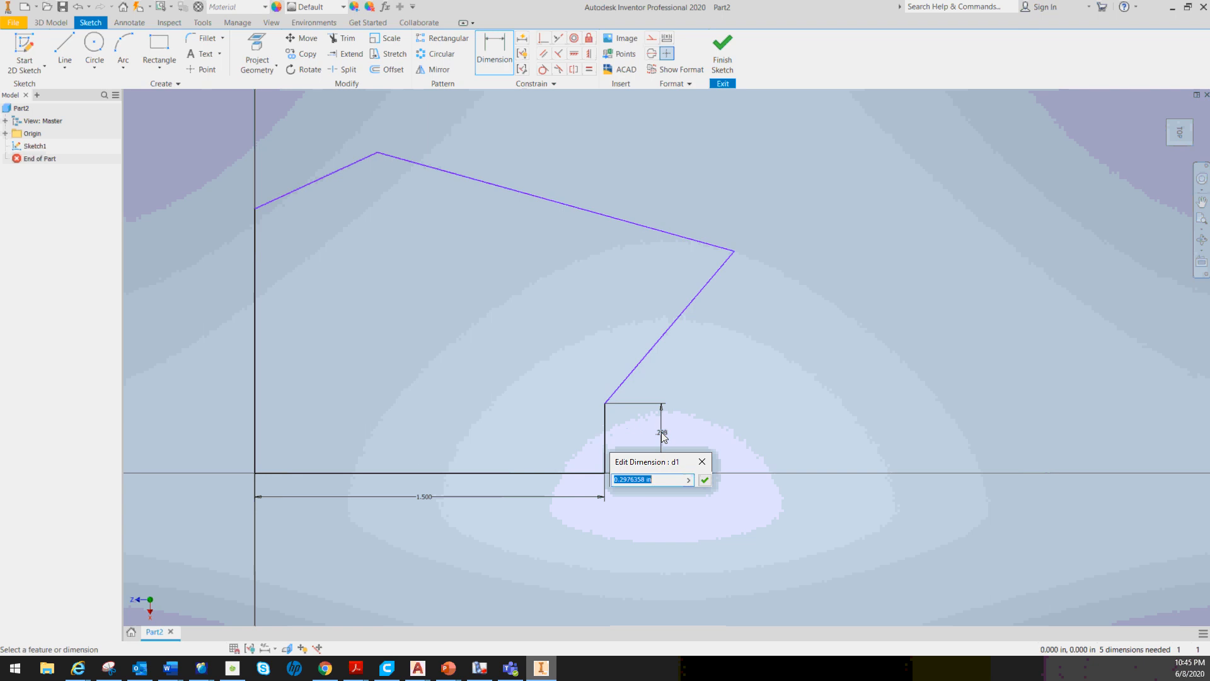
type(".")
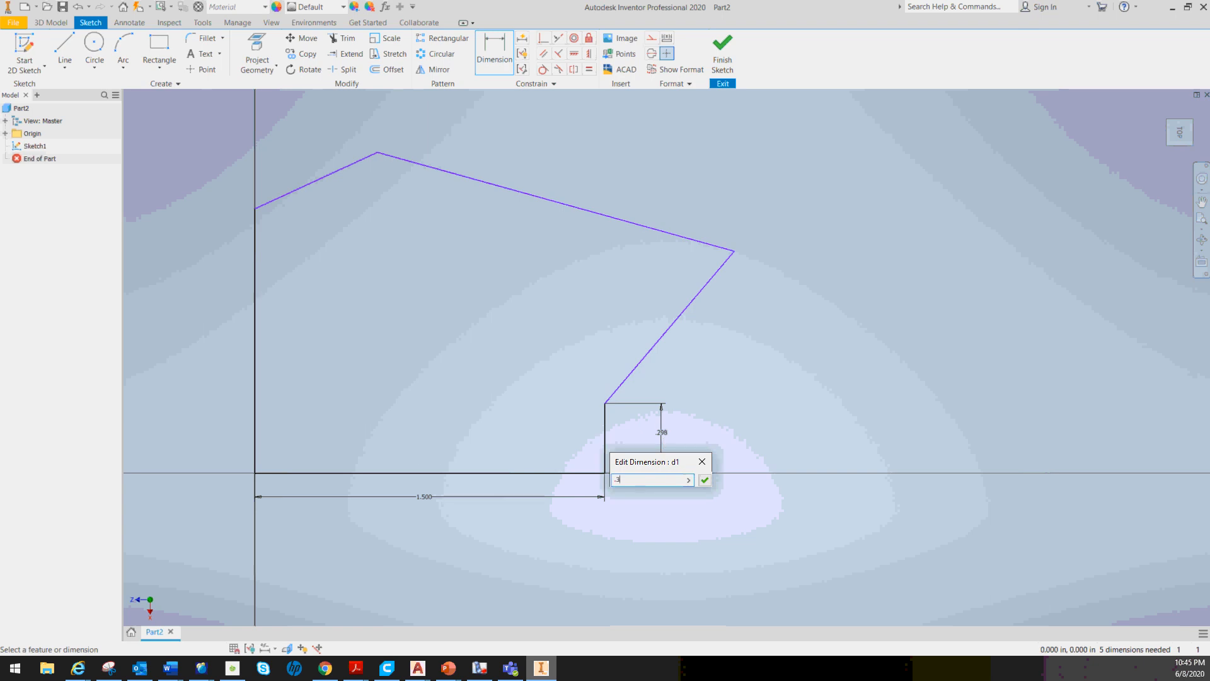
type("3")
key("Return")
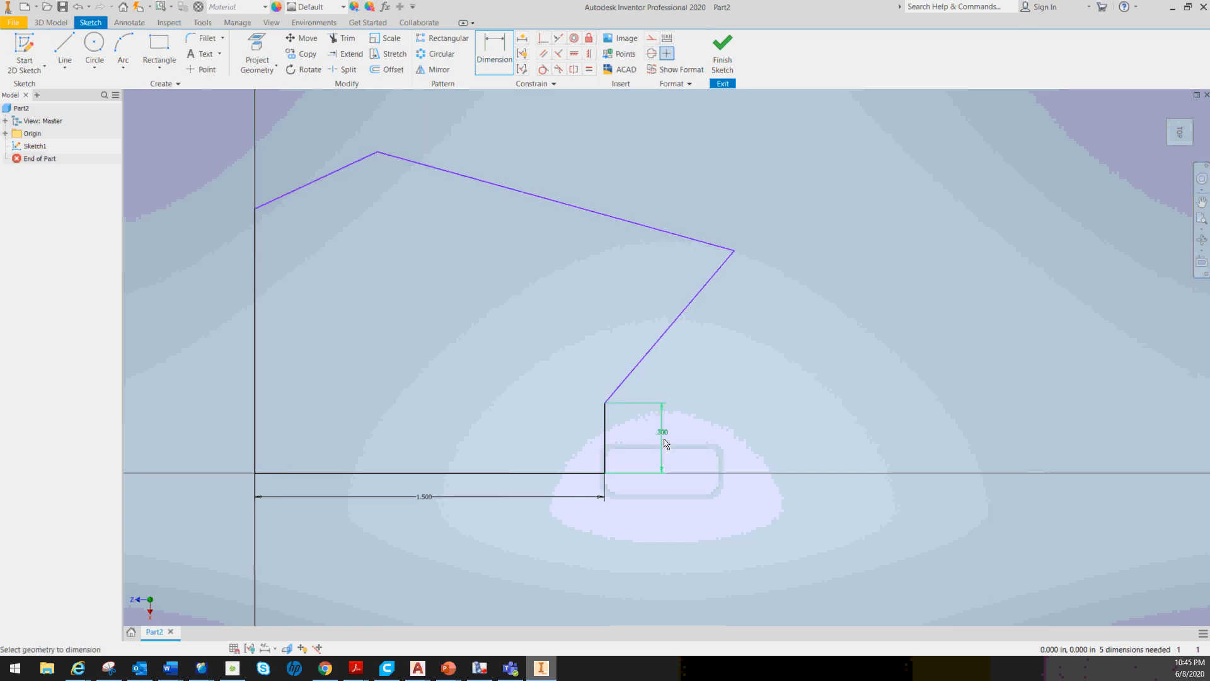
left_click(686, 306)
key("Escape")
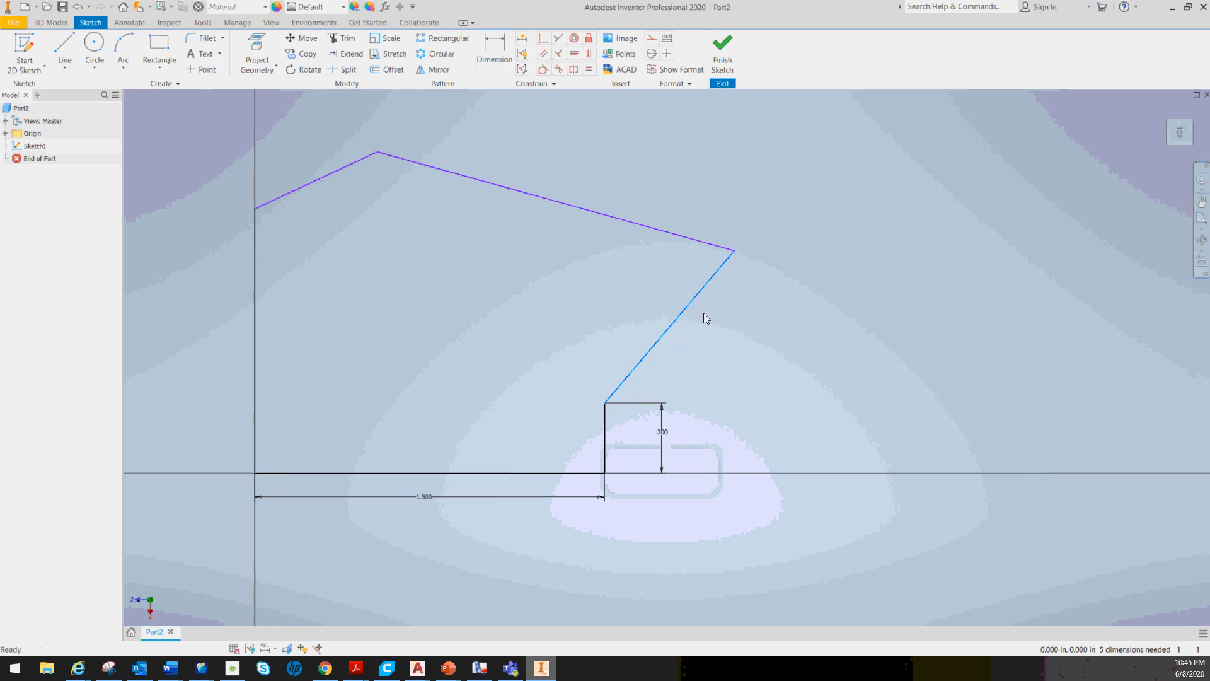
Move the long slanted upper line down and to the left, shortening the slanted right line it meets
left_click(686, 312)
key("d")
key("Escape")
left_click(606, 406)
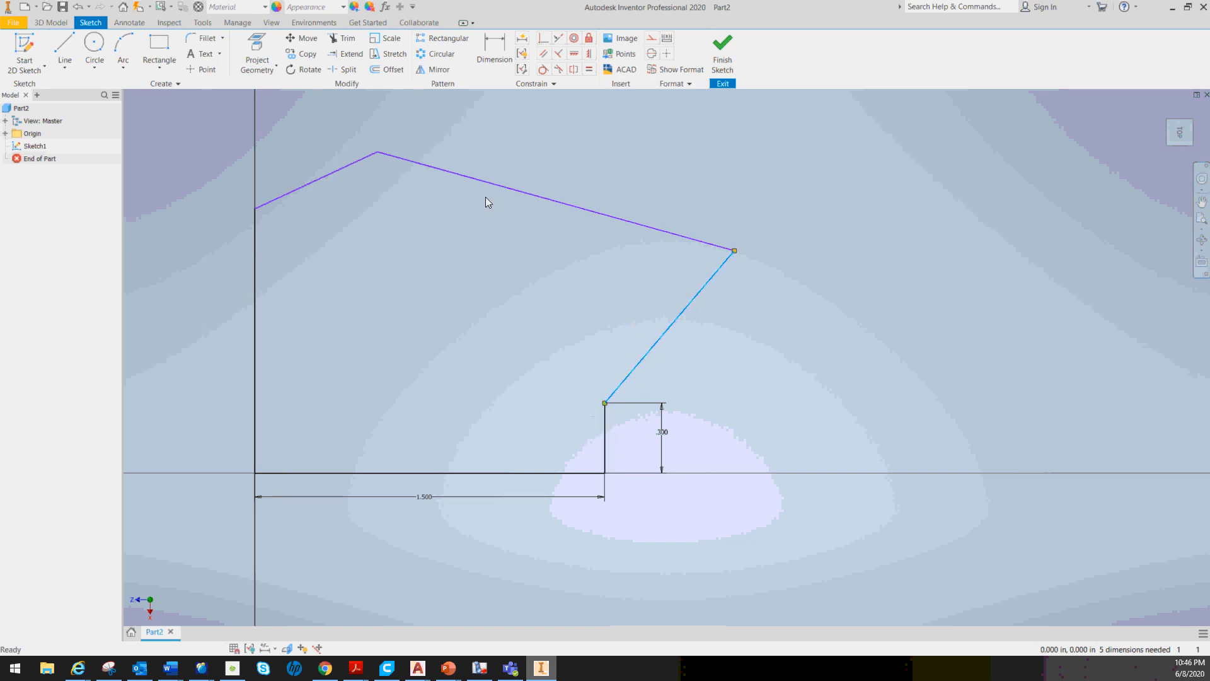
mouse_move(495, 186)
left_mouse_down()
mouse_move(406, 245)
mouse_move(436, 208)
left_mouse_up()
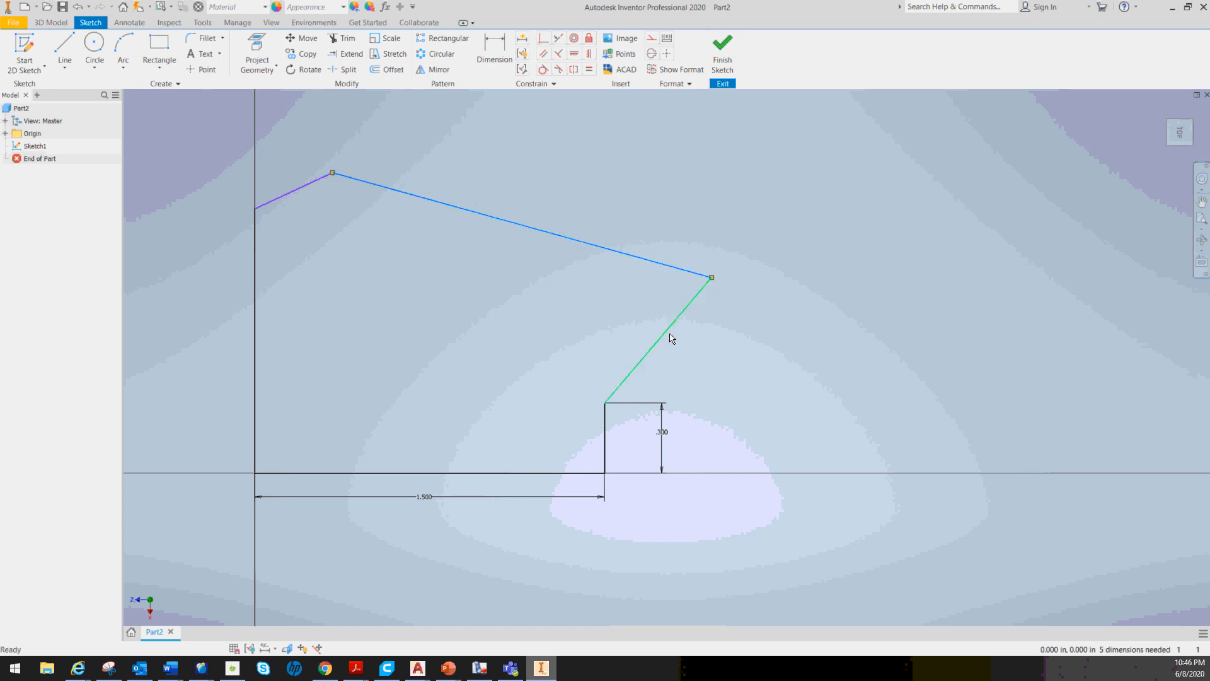
left_click_drag(666, 331, 662, 332)
Apply a Parallel constraint between the long slanted upper line and the horizontal base line
left_click(544, 55)
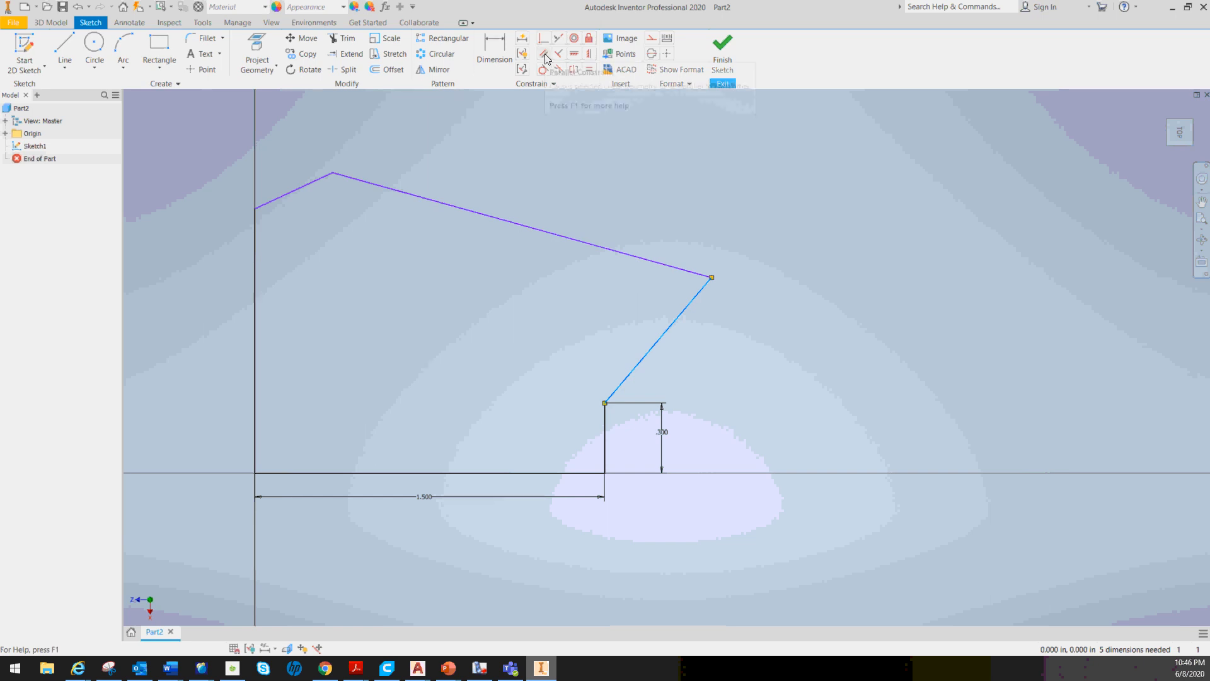
left_click(485, 215)
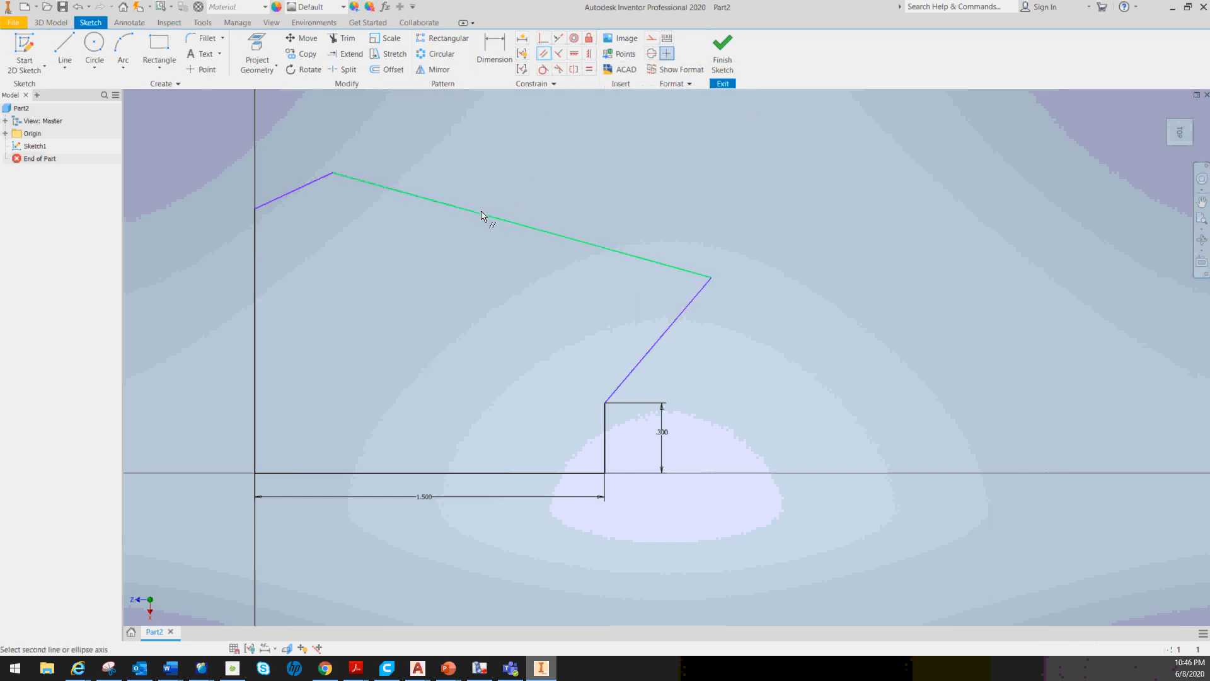
left_click(428, 473)
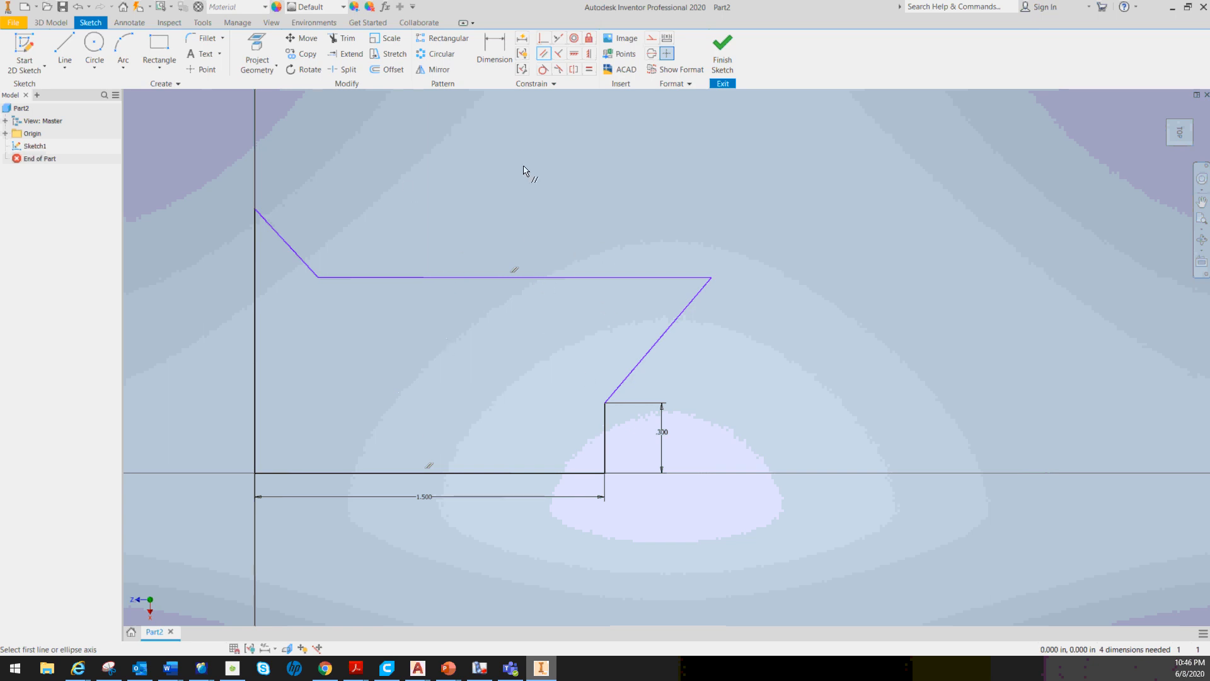
Apply a Parallel constraint between the slanted right line and the vertical left side of the profile
left_click(672, 324)
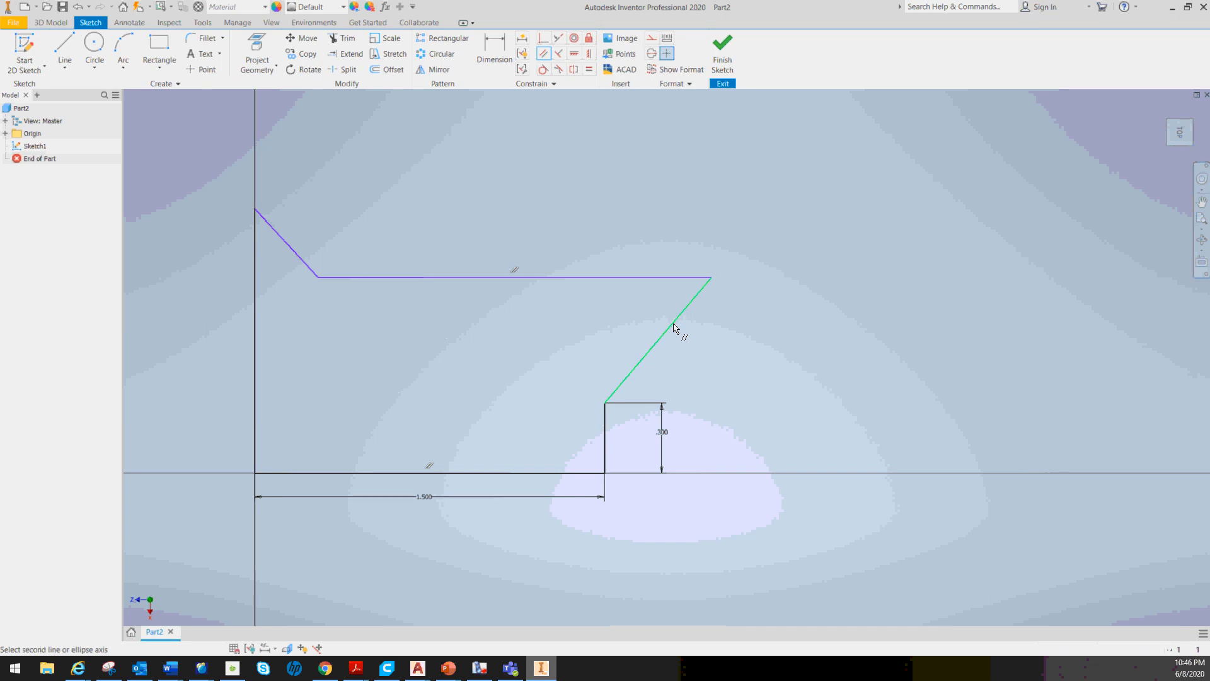
left_click(256, 343)
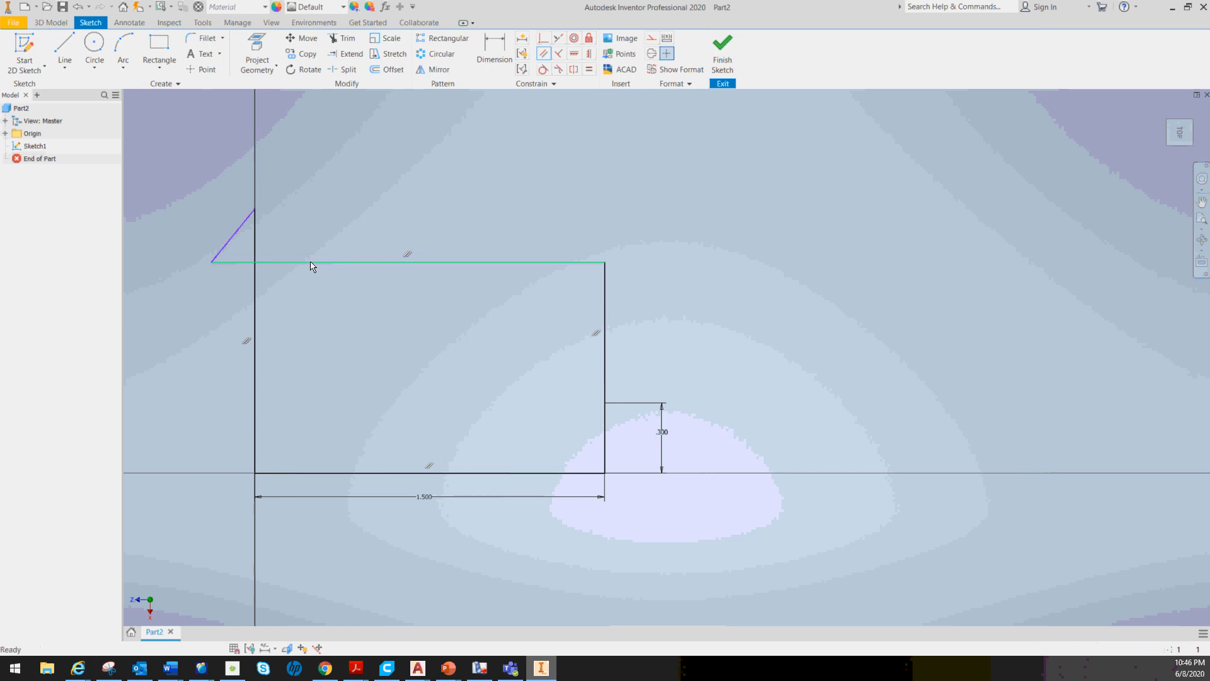
key("Escape")
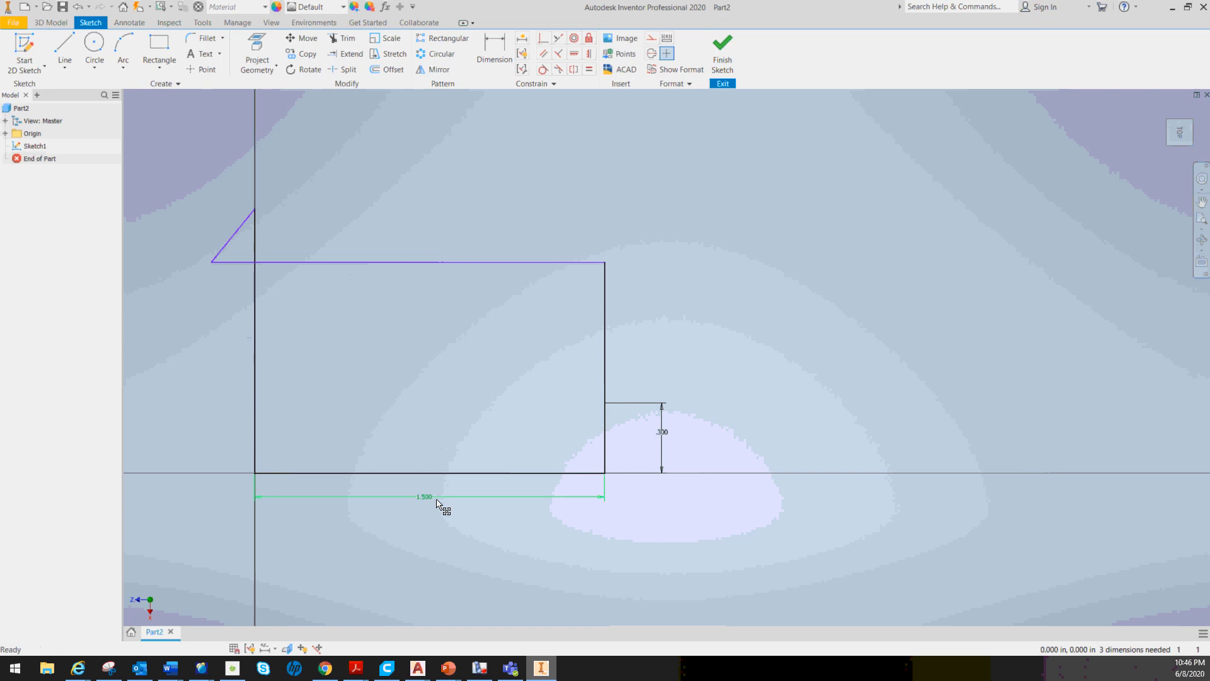
Dimension the upper horizontal line of the profile and set its length to 1.2 in
left_click(494, 47)
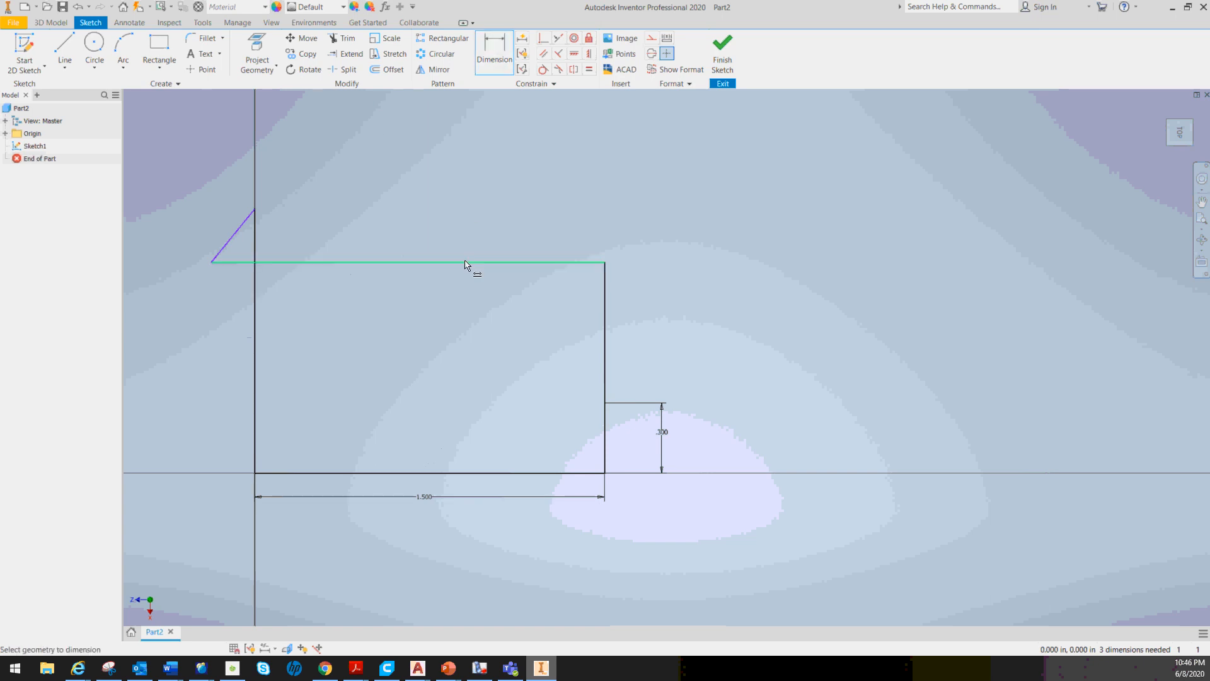
left_click(468, 263)
left_click(486, 210)
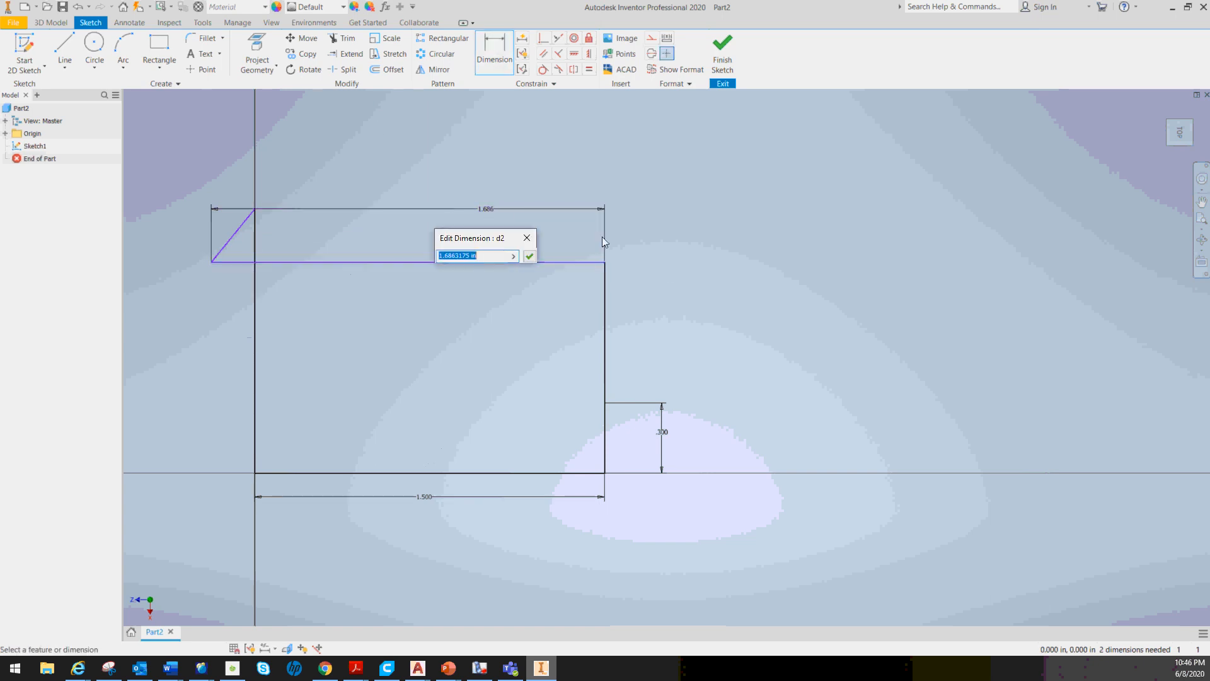
type("1.2")
key("Return")
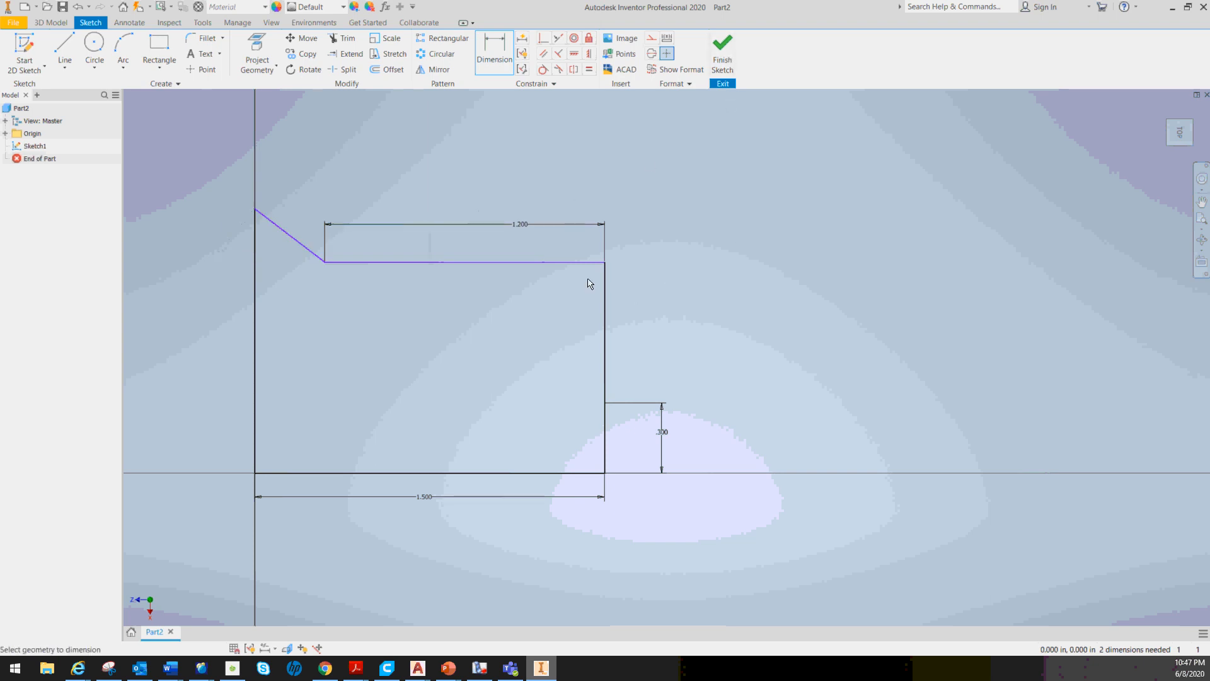
left_click(292, 239)
key("Escape")
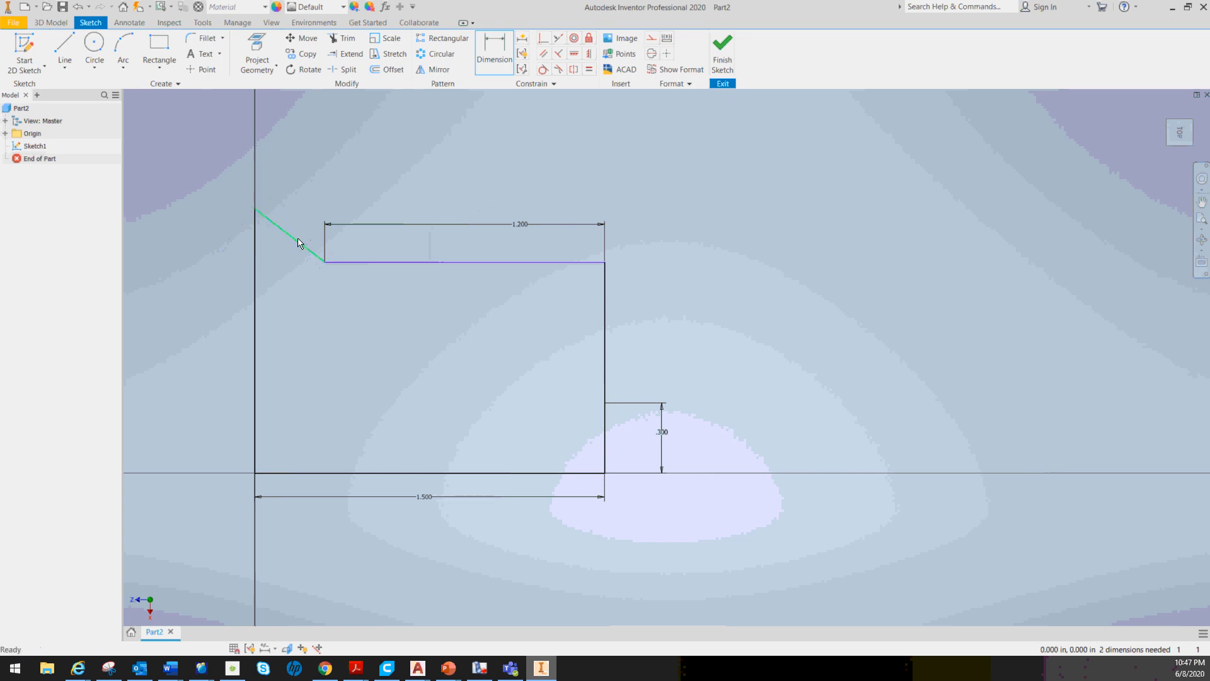
Lower the short slanted line at the upper left slightly, and dimension the vertical left side at 1 in
left_click_drag(299, 243, 273, 261)
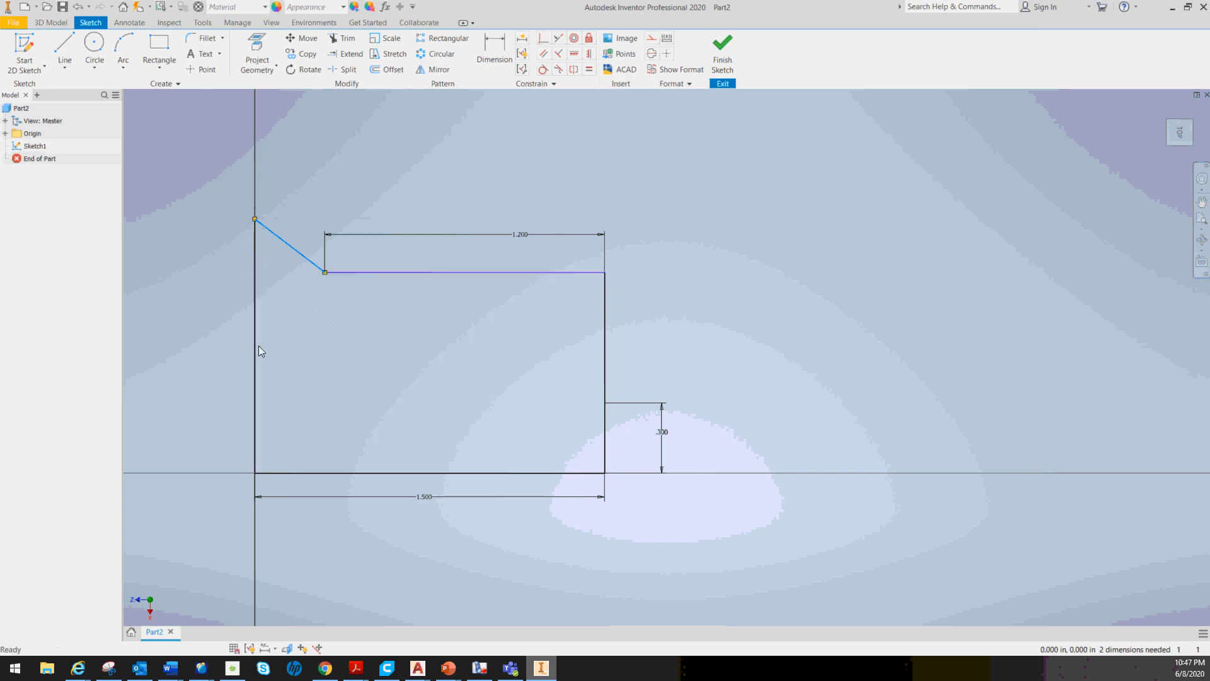
left_click(494, 47)
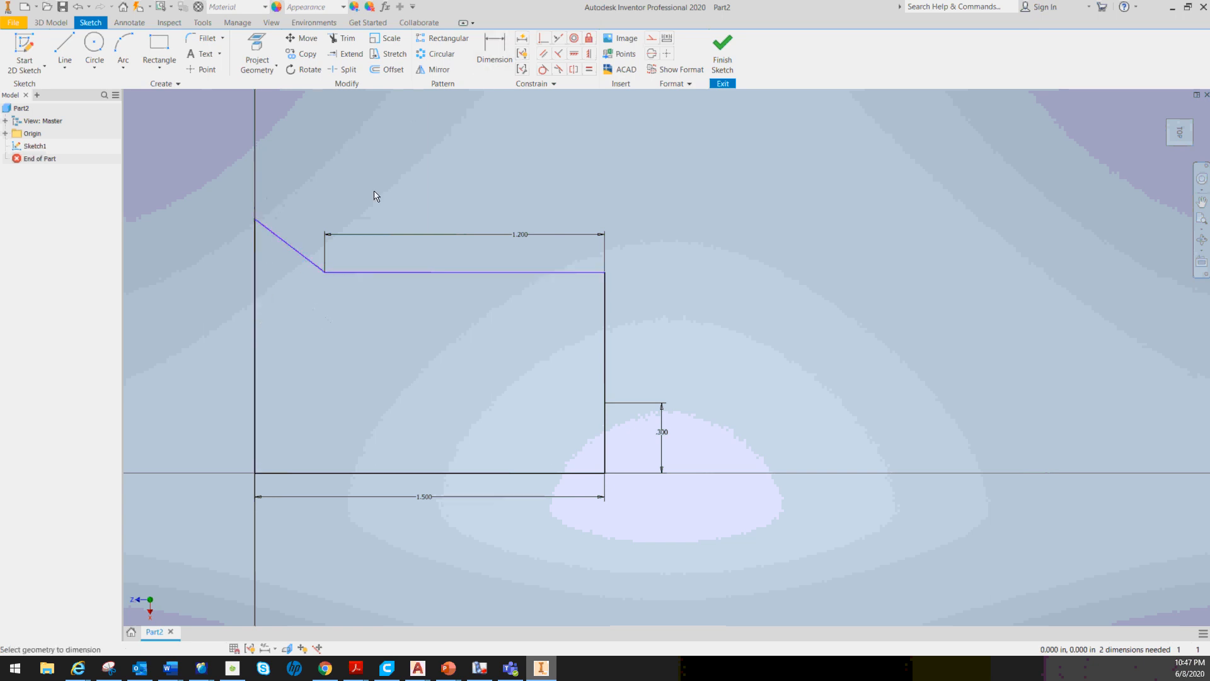
left_click(256, 346)
left_click(224, 340)
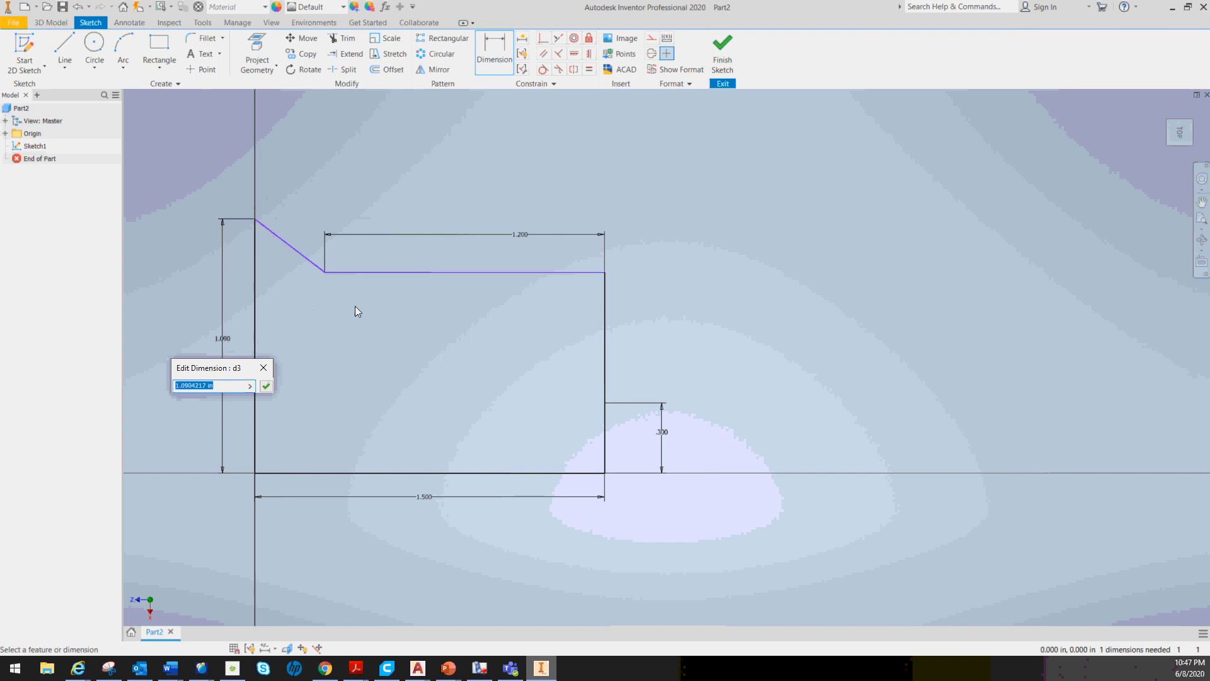
type("1")
key("Return")
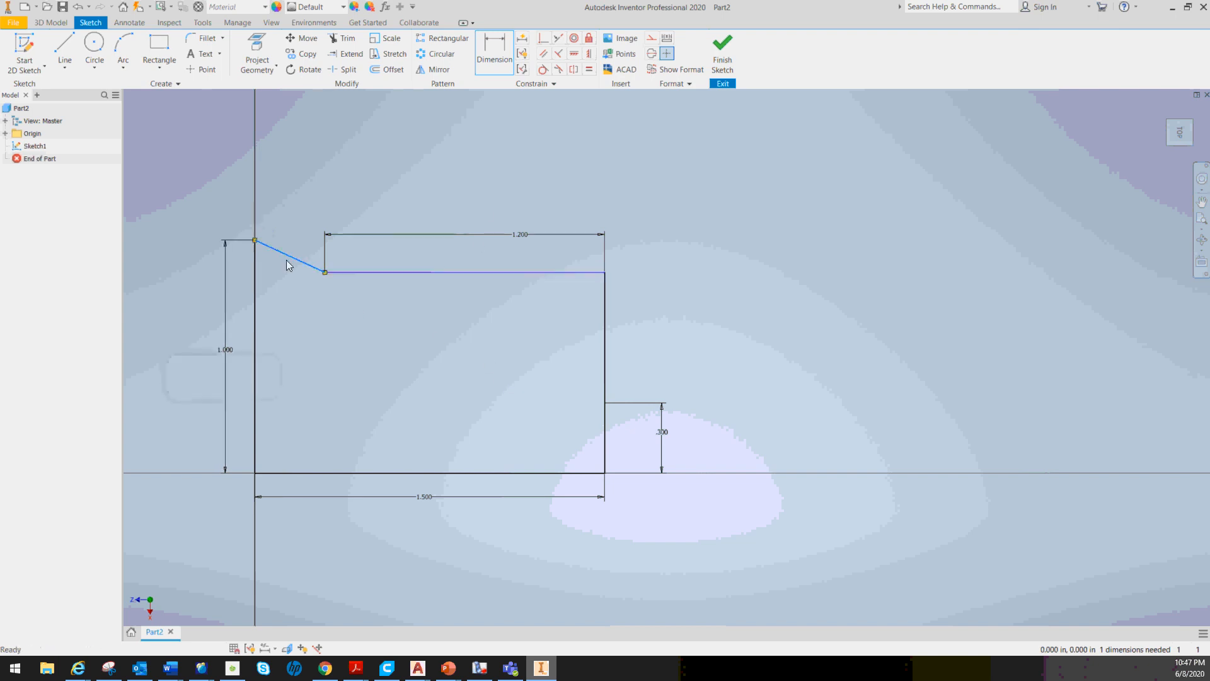
key("Escape")
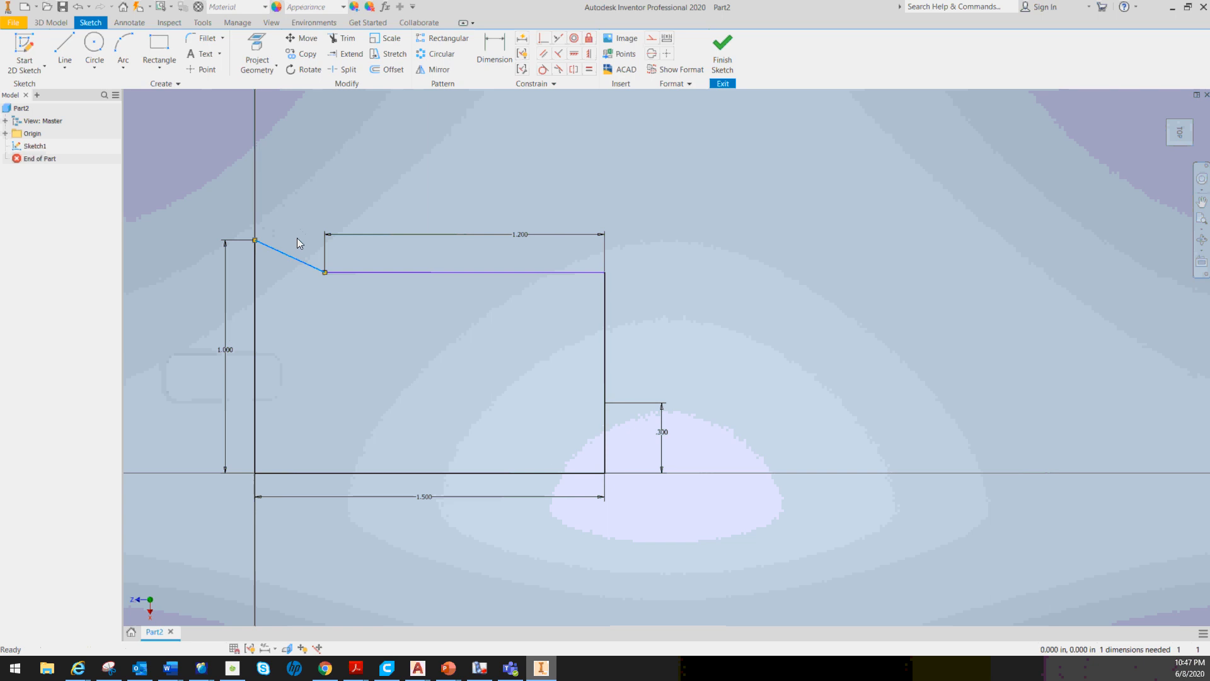
Move the upper horizontal line down so the upper right vertical segment is about 0.5 in high
mouse_move(404, 271)
left_mouse_down()
mouse_move(404, 296)
mouse_move(408, 271)
left_mouse_up()
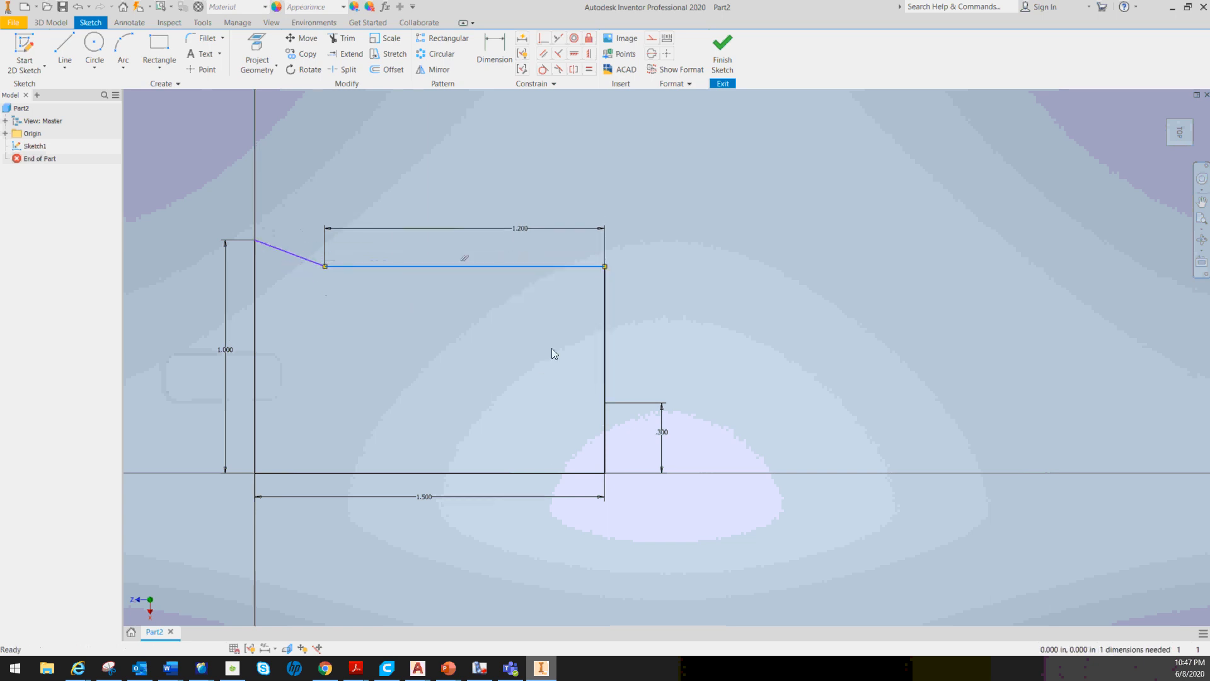
left_click(622, 326)
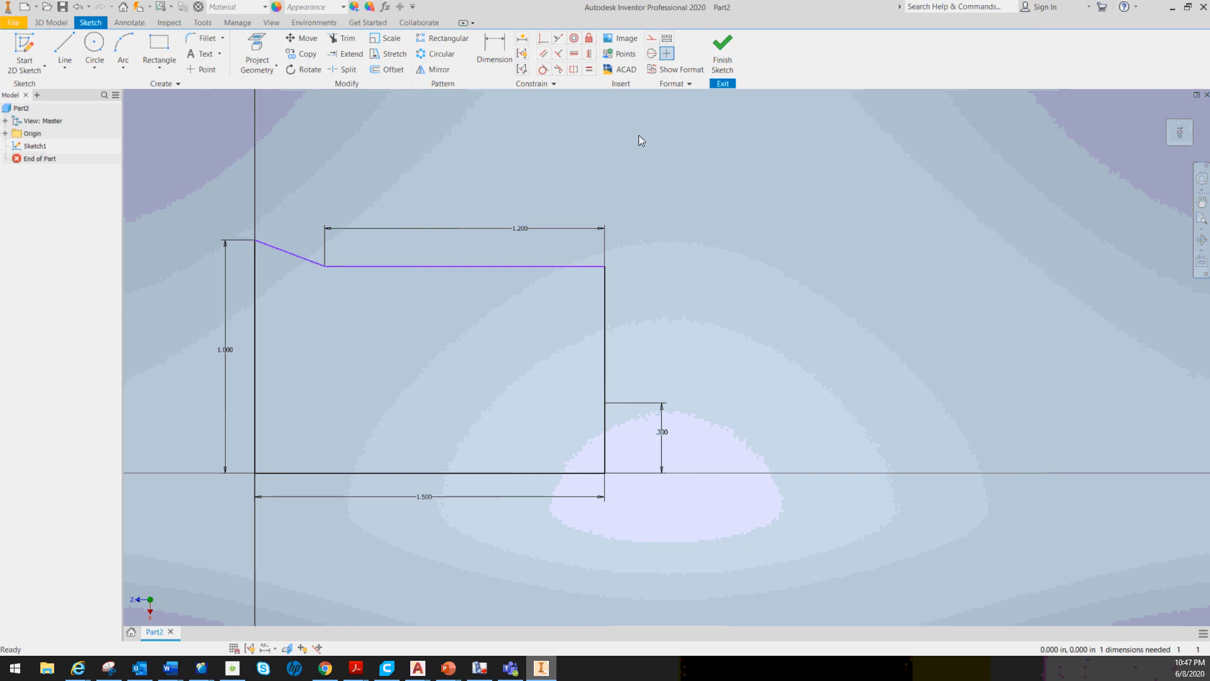
left_click_drag(540, 267, 540, 289)
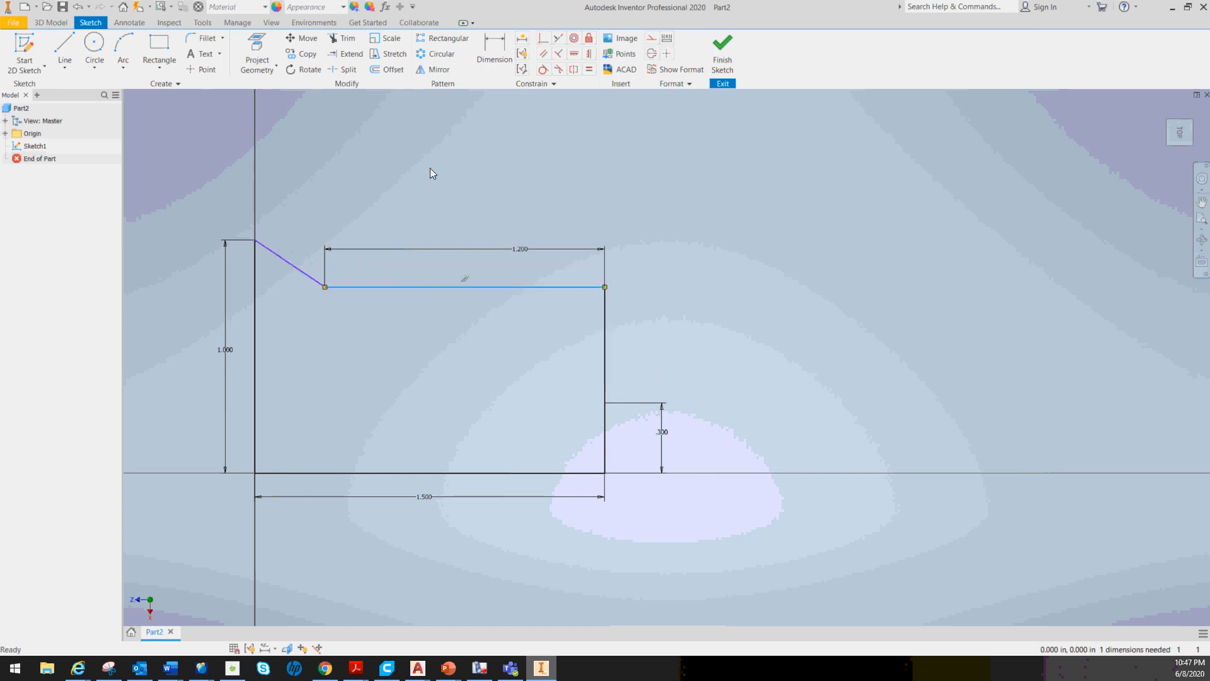
Dimension the upper segment of the vertical right side and set its length to 0.5 in
left_click(495, 48)
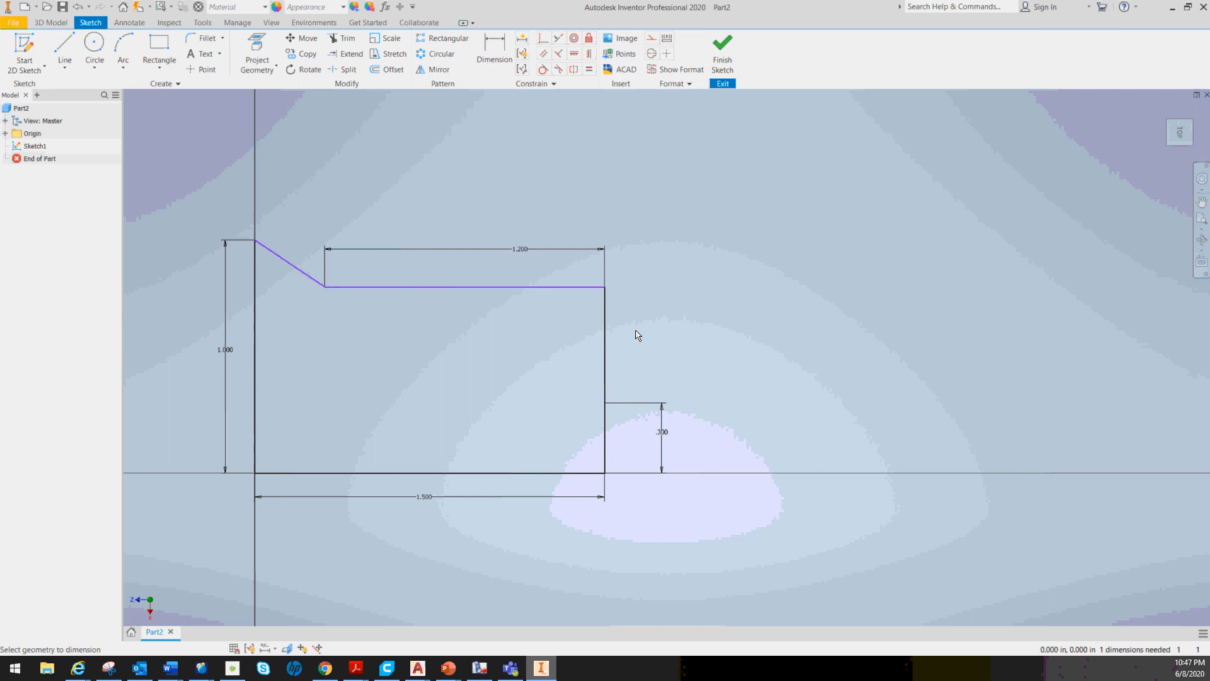
left_click(607, 347)
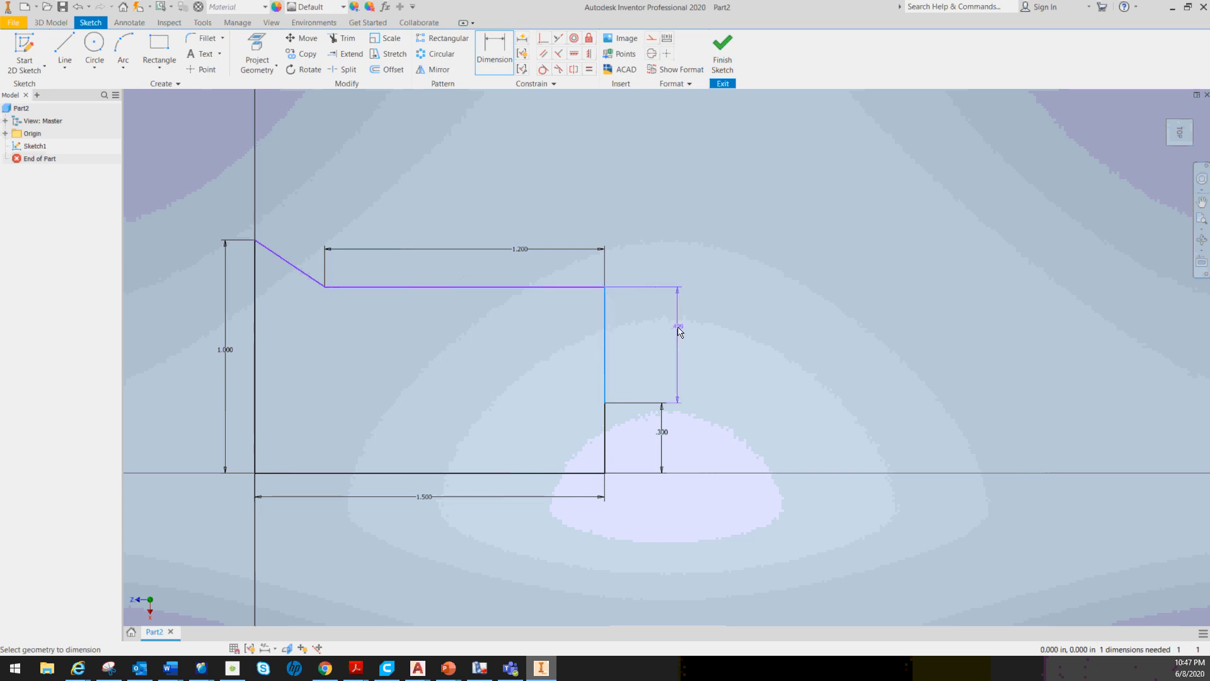
left_click(643, 335)
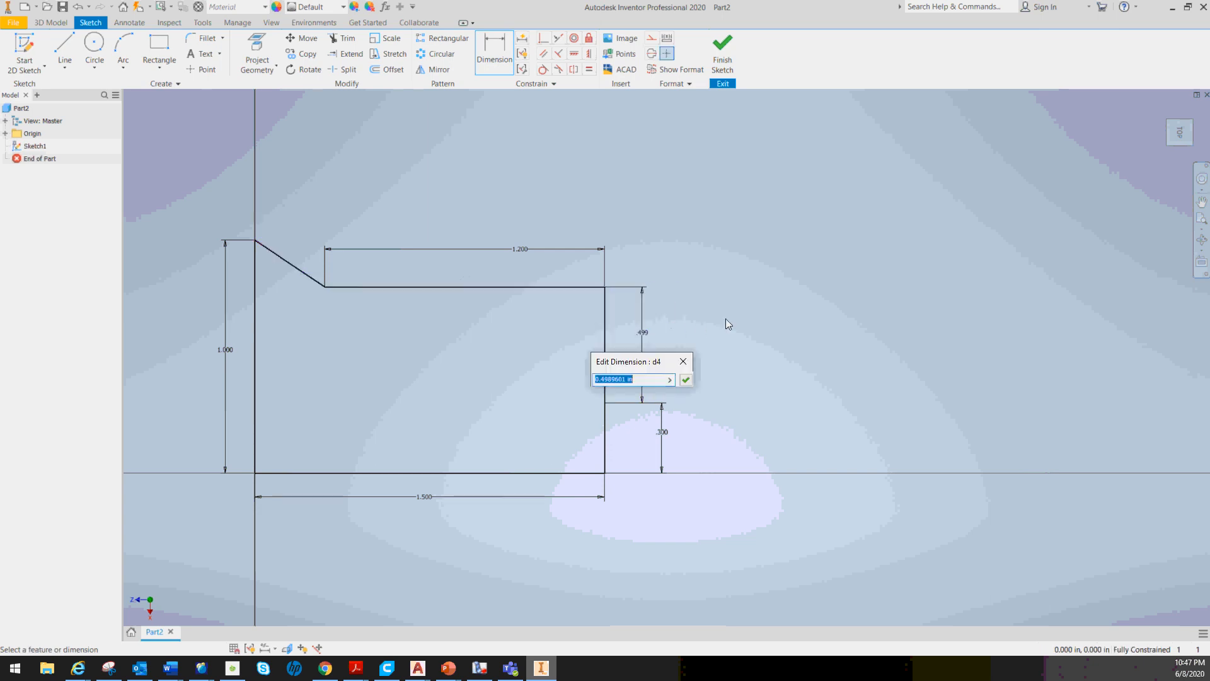
type(".5")
key("Return")
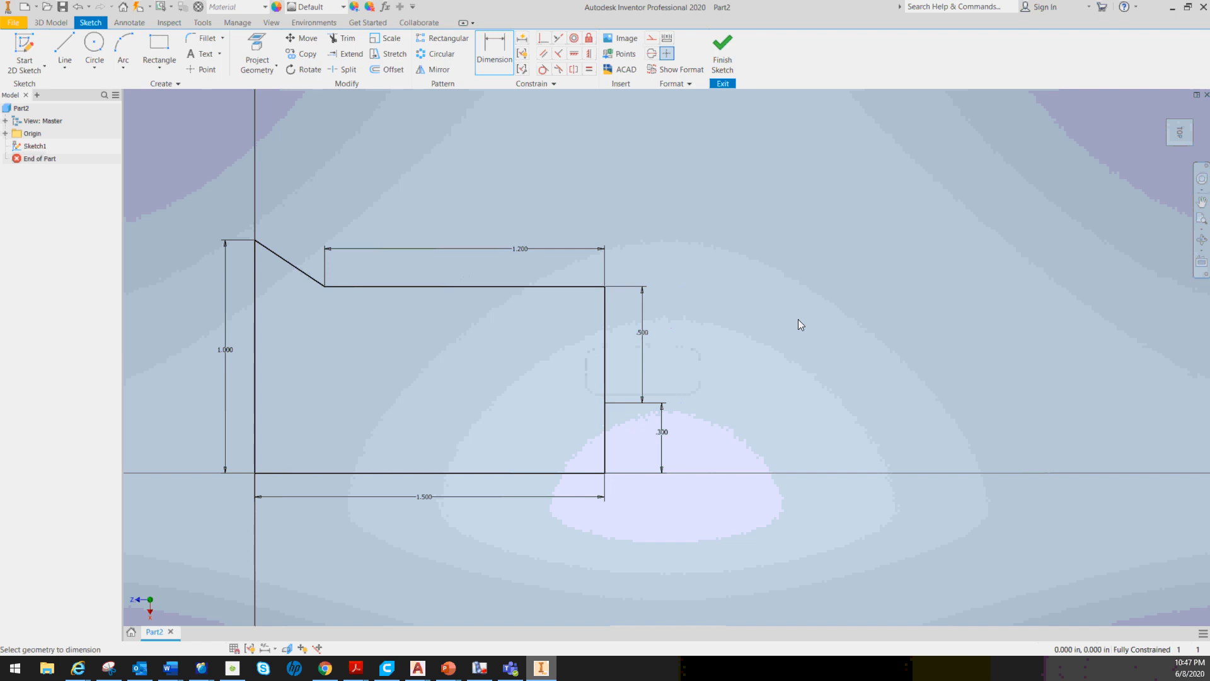
key("Escape")
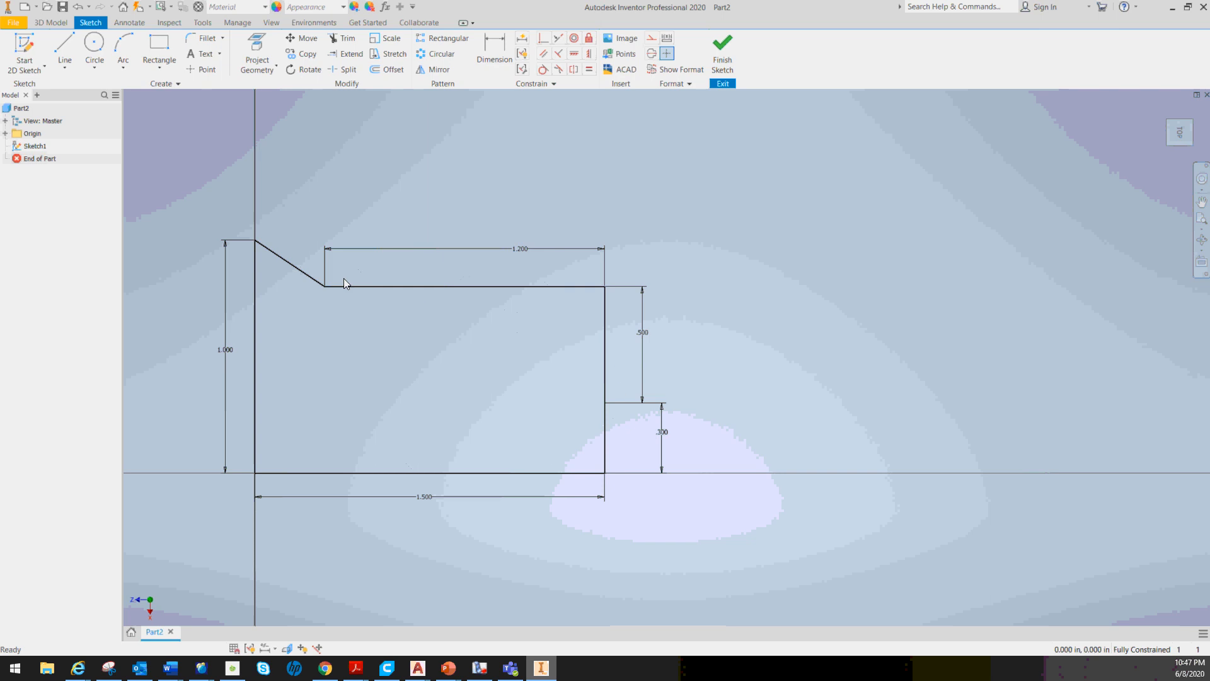
Show all sketch constraints and select the Parallel constraint on the upper horizontal line to see its paired line
left_click(382, 287)
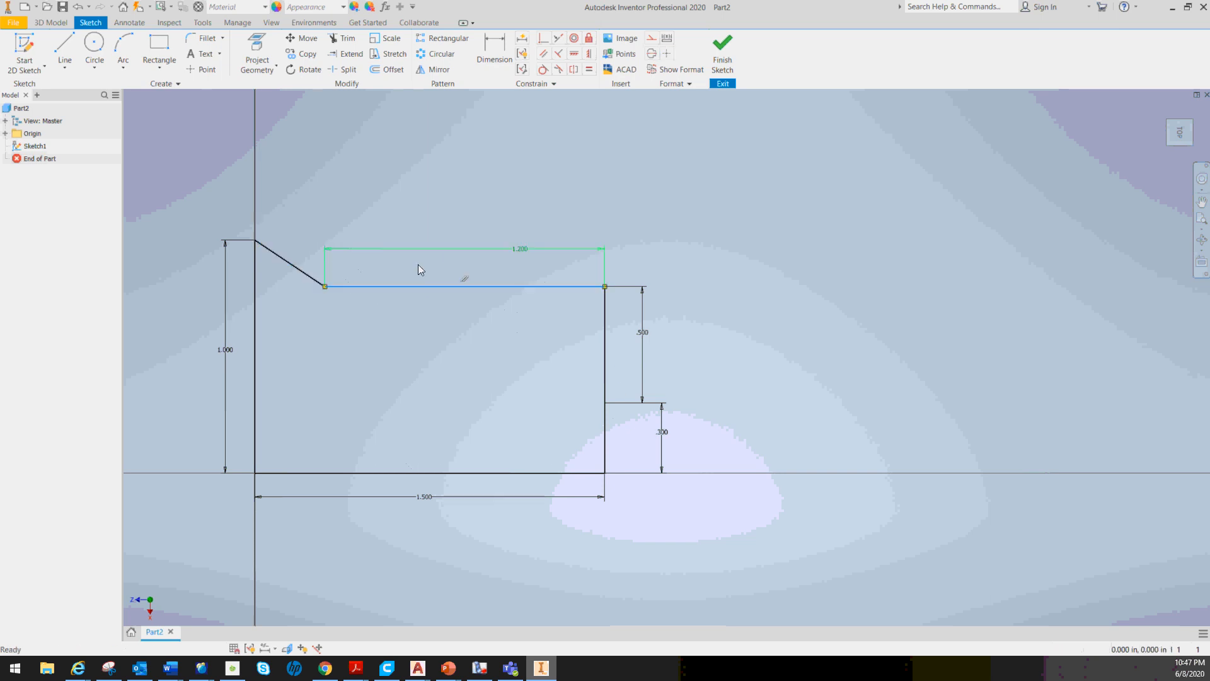
key("Escape")
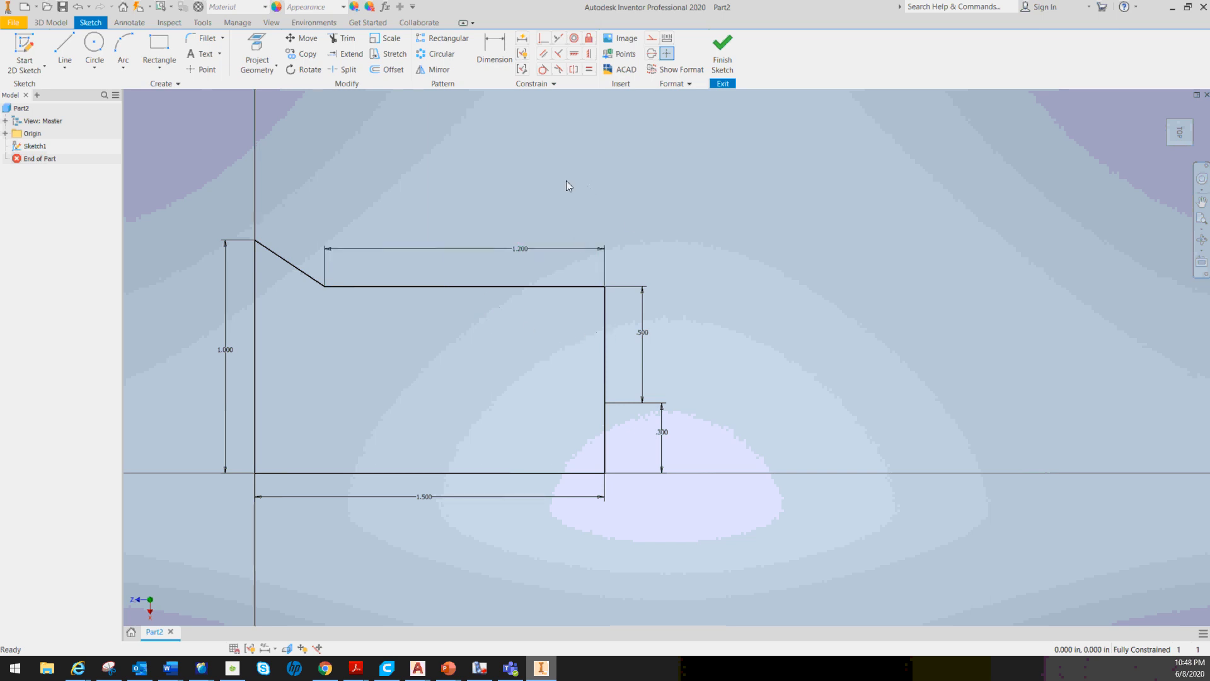
right_click(592, 165)
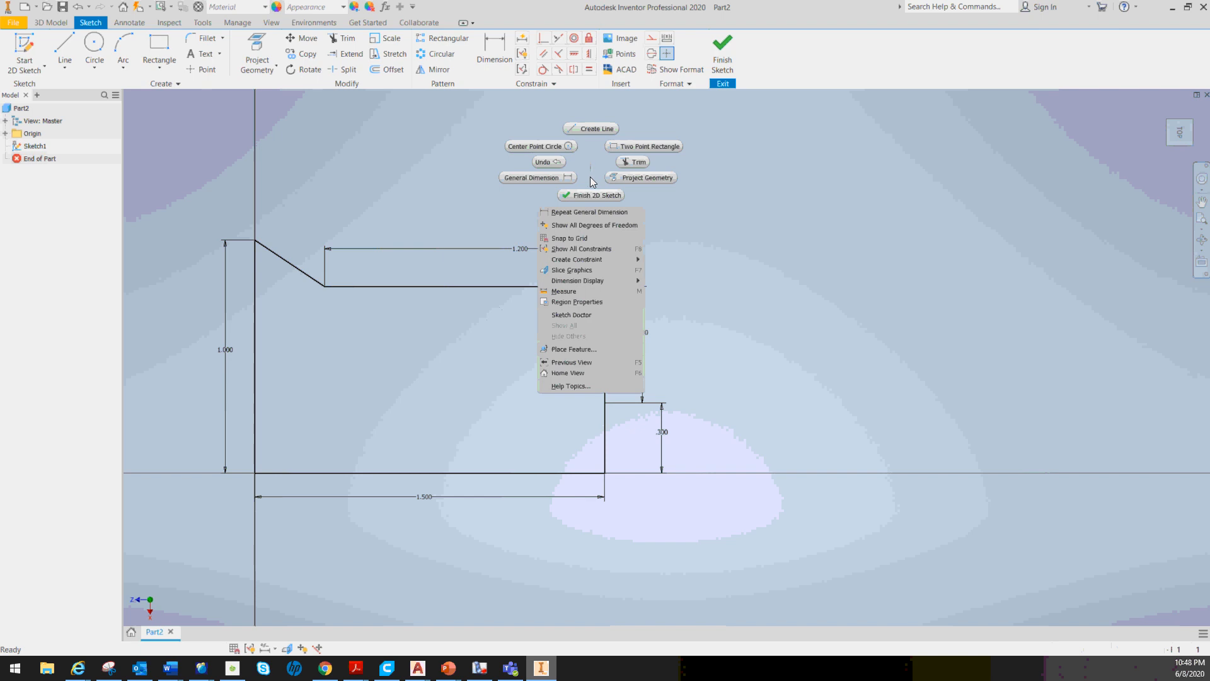
left_click(590, 250)
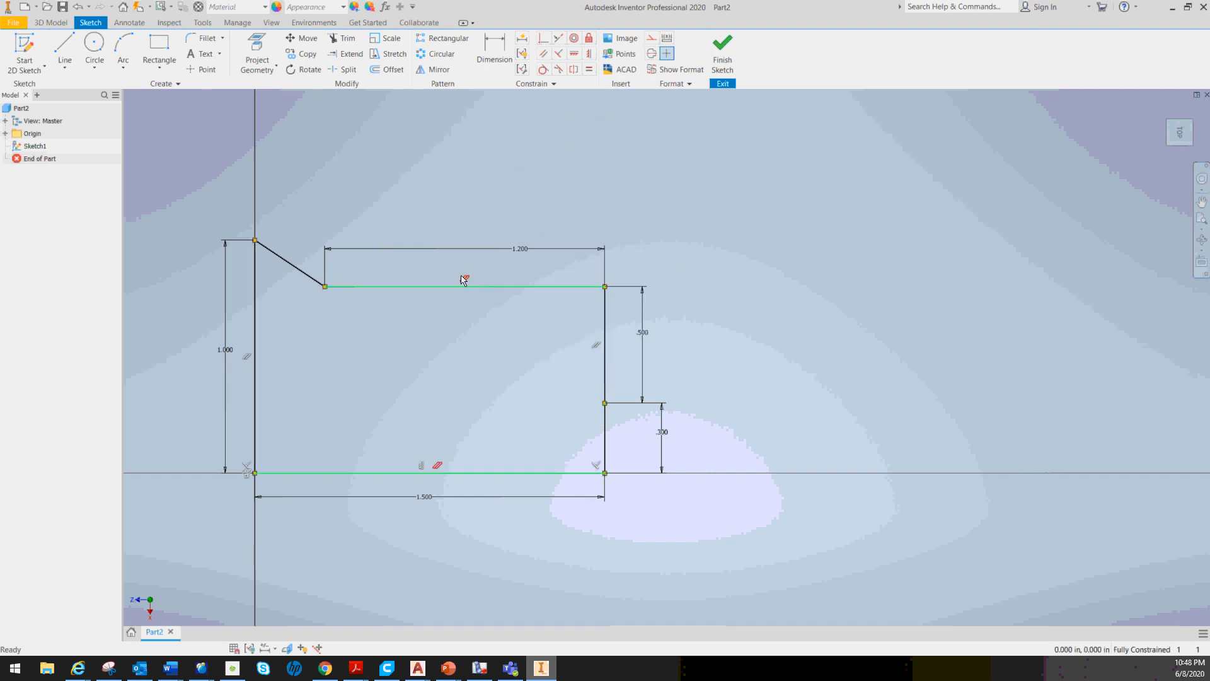
left_click(464, 279)
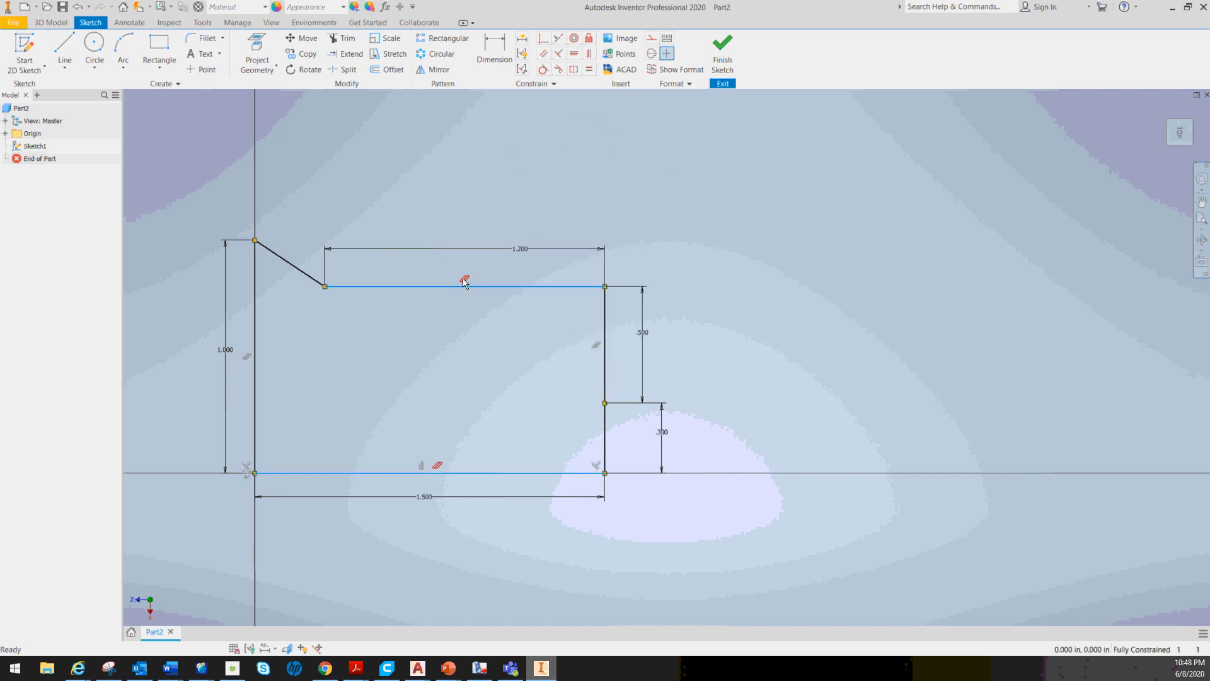
Clear the constraint selection, then open the upper horizontal line's length dimension for editing and close it without entering a new value
left_click(561, 217)
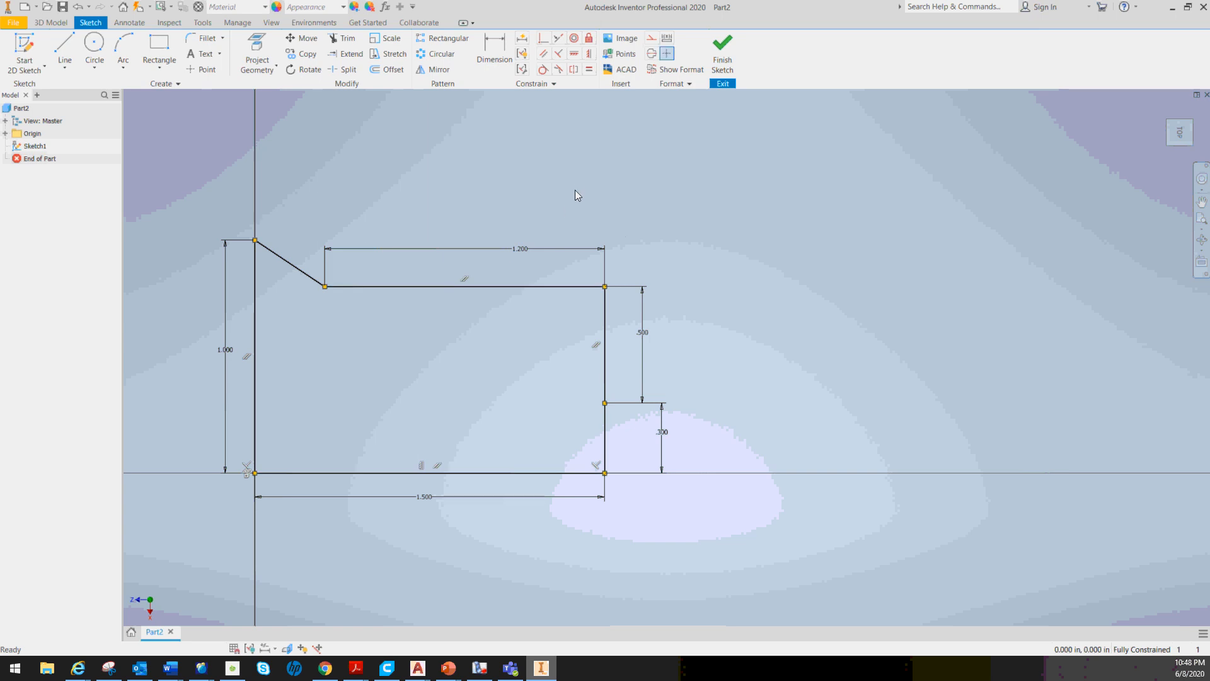
left_click(524, 251)
double_click(524, 251)
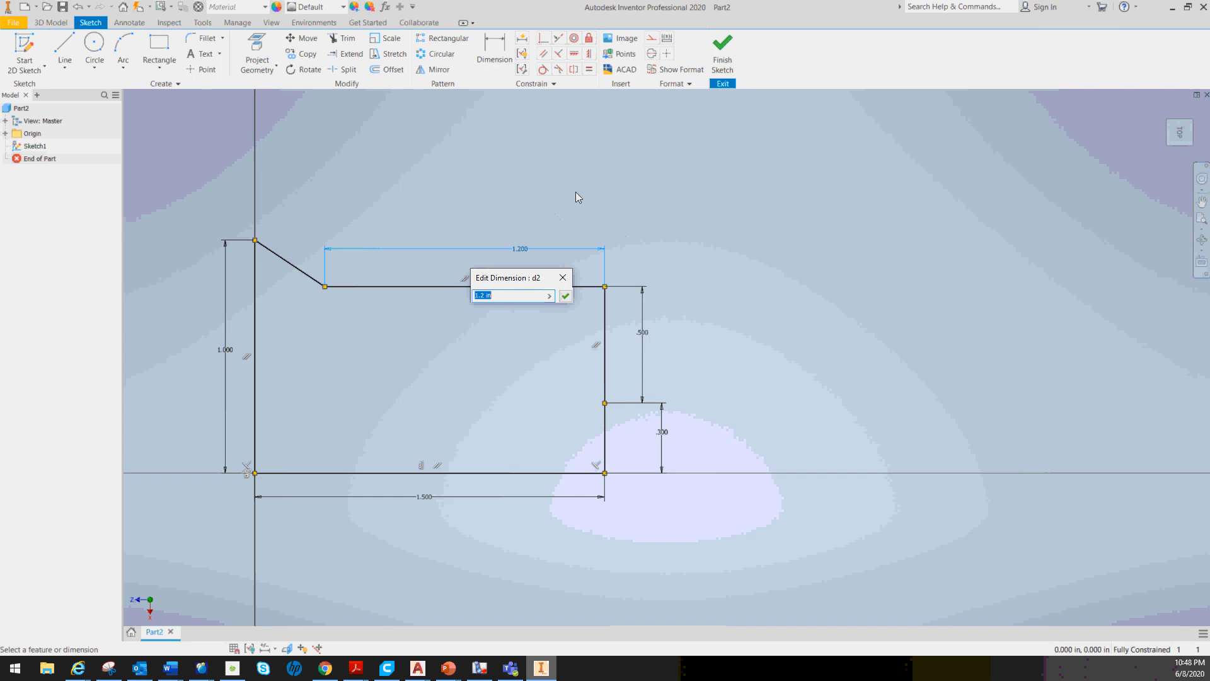
key("Return")
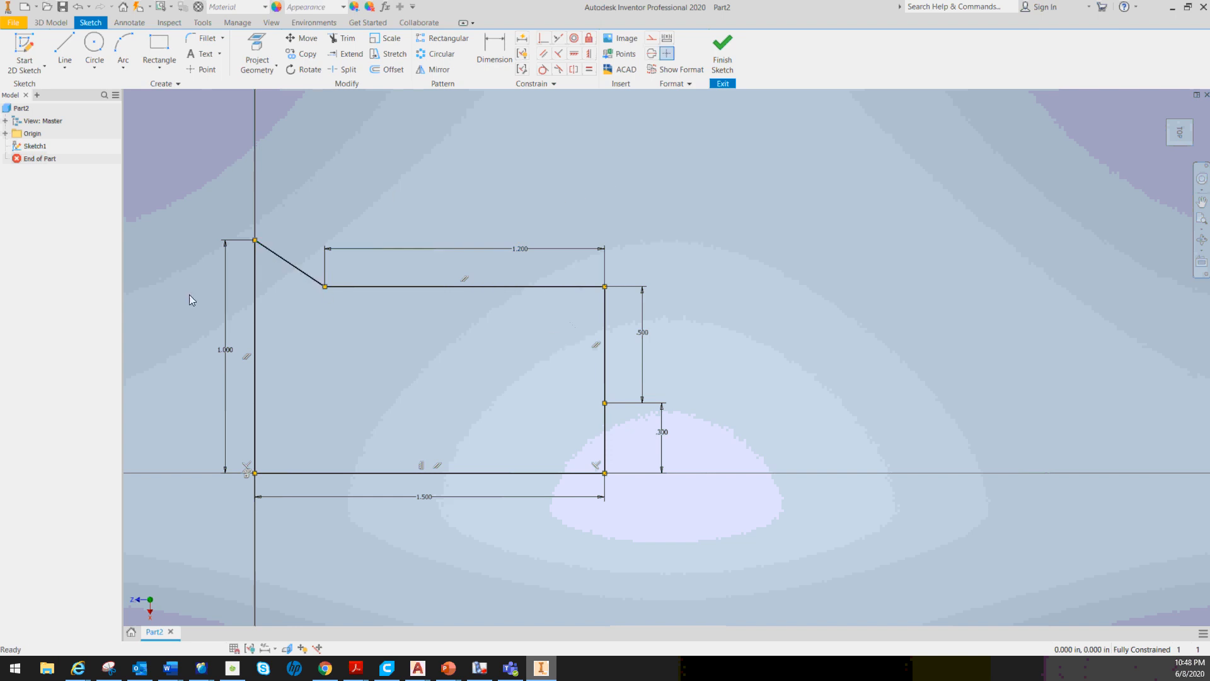
Finish the sketch and start an Extrude of the closed profile with a distance of 1.5 in
left_click(724, 65)
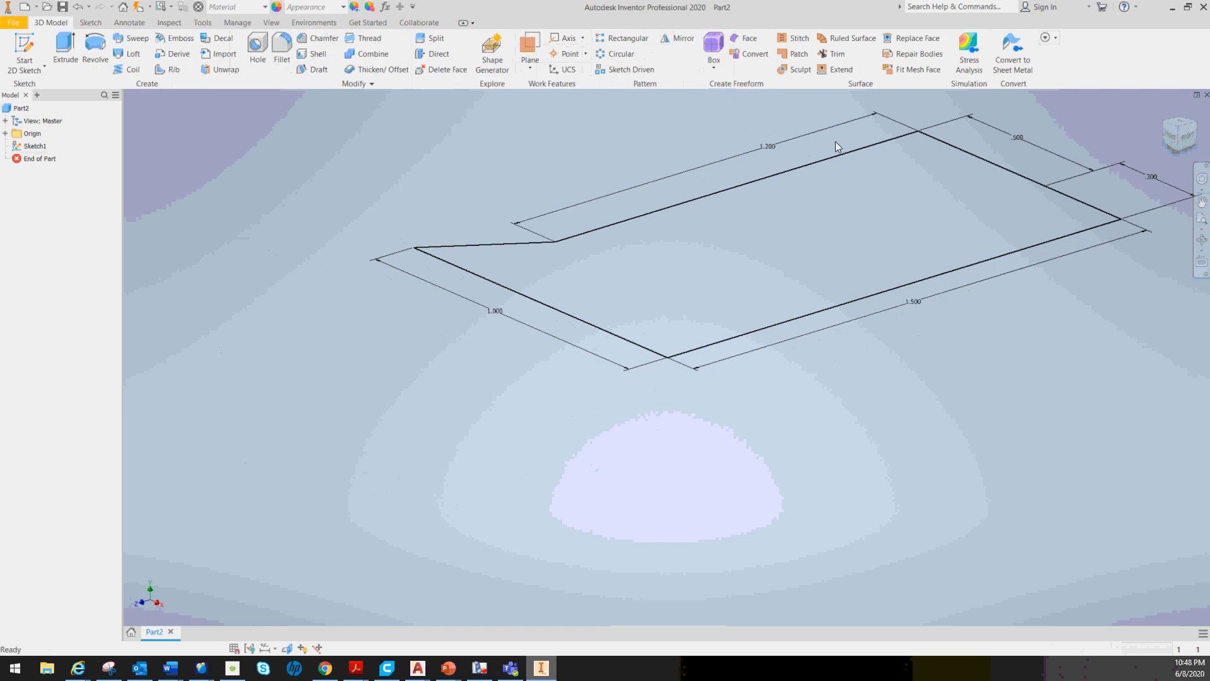
middle_click_drag(678, 273, 638, 288)
scroll(659, 259, "down", 3)
scroll(713, 230, "up", 5)
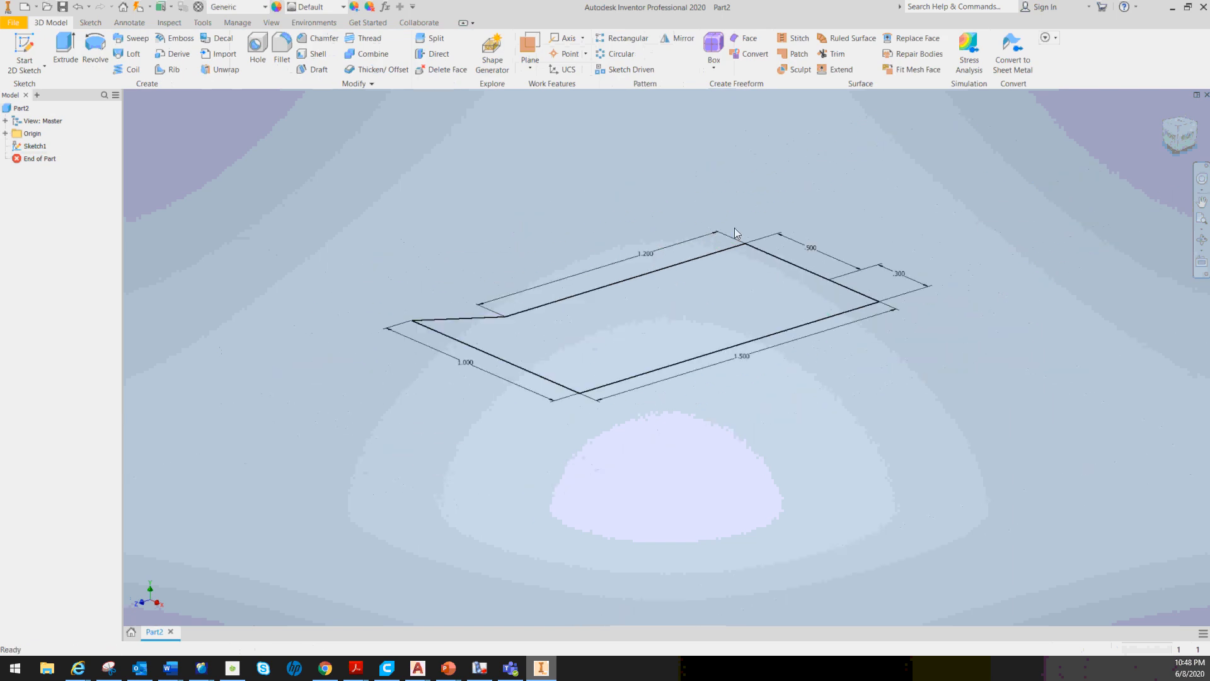
middle_click_drag(723, 222, 627, 261)
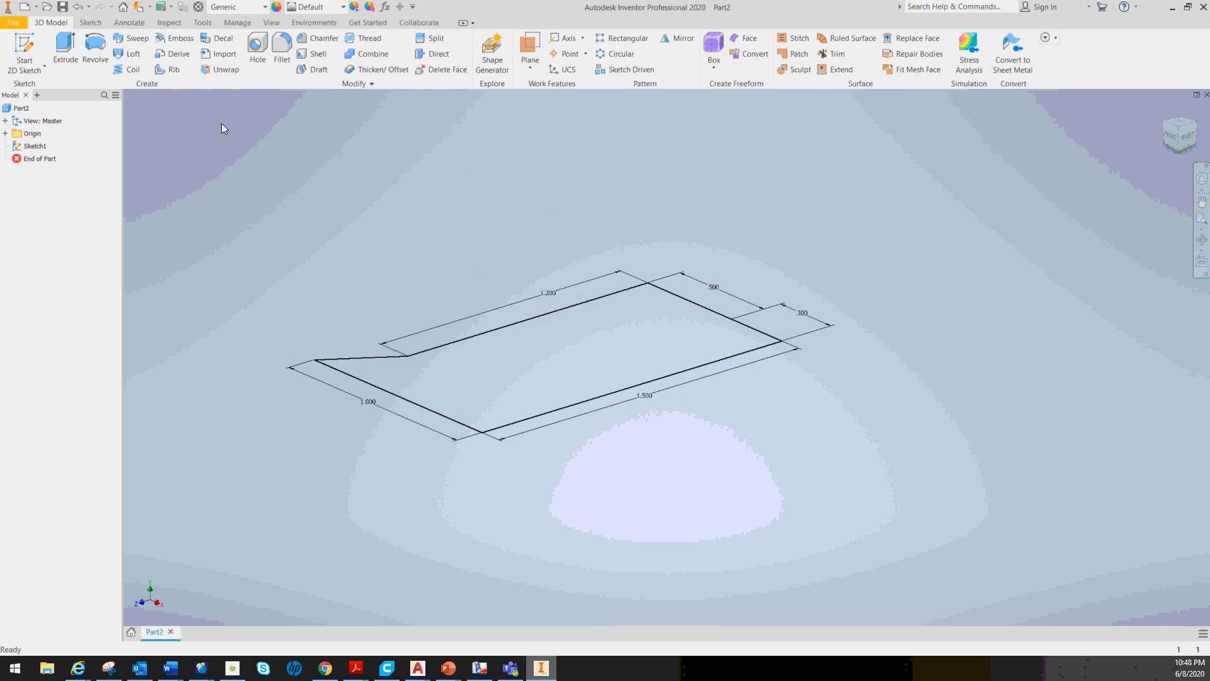
left_click(66, 48)
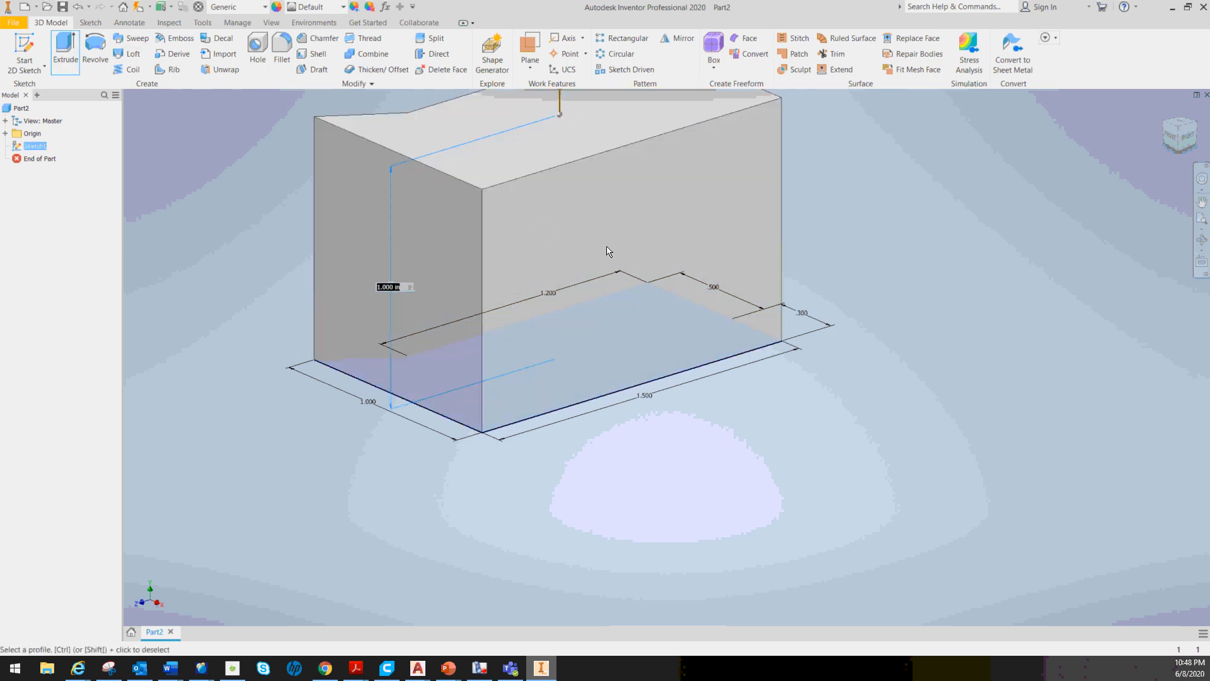
middle_click_drag(600, 230, 576, 373)
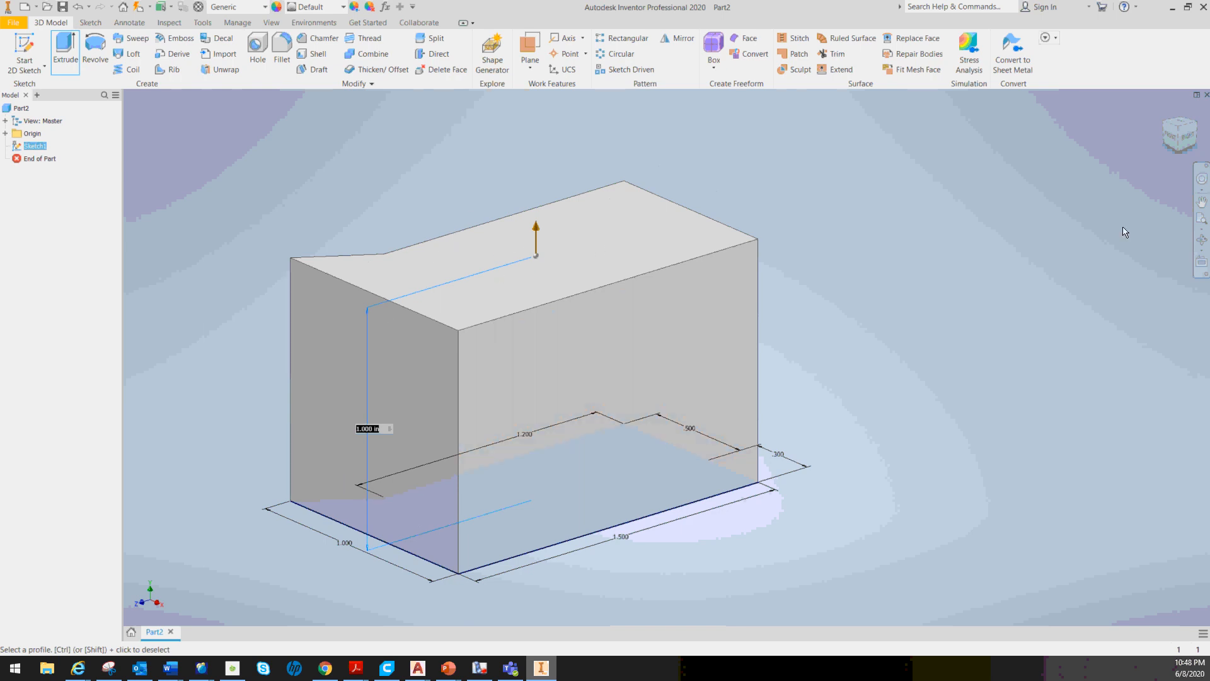
left_click_drag(1209, 88, 879, 95)
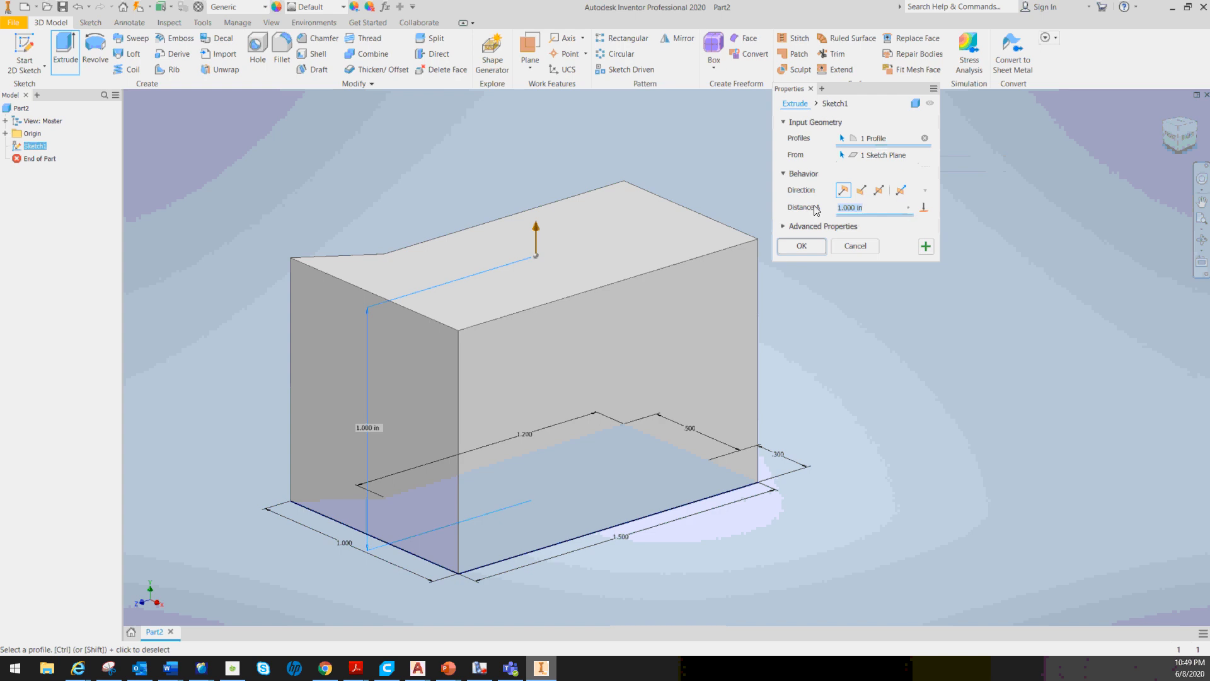
type("1.5")
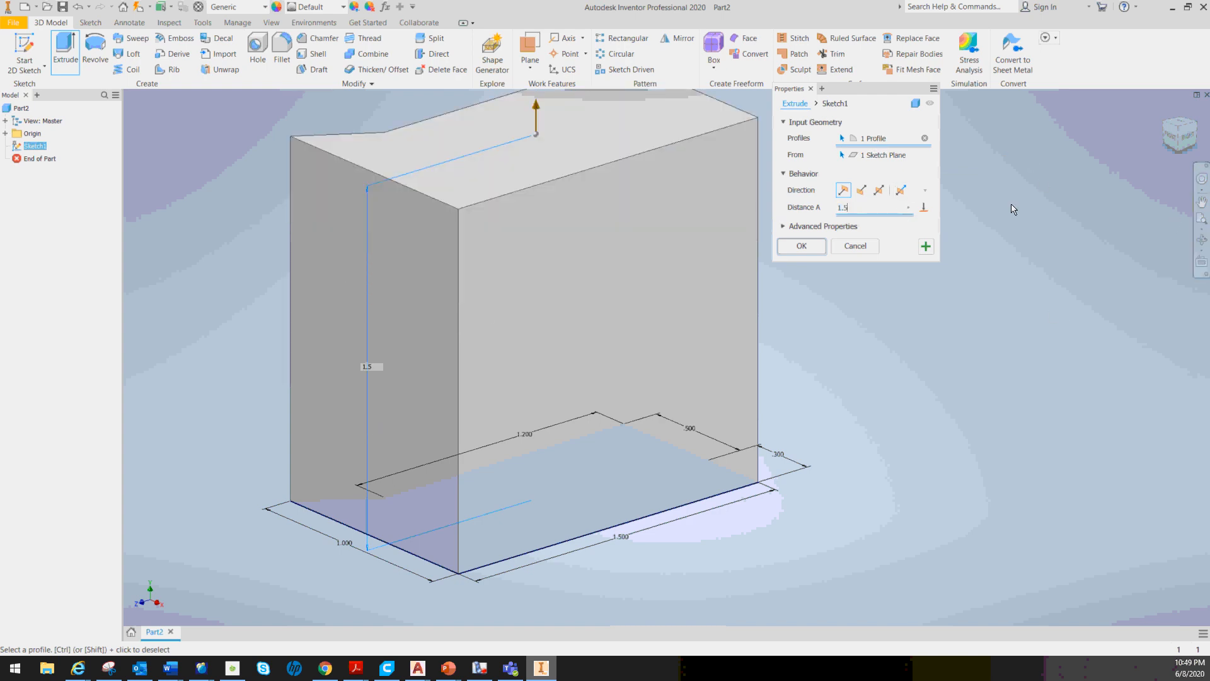
middle_click_drag(1015, 229, 1026, 267)
scroll(1027, 267, "down", 3)
scroll(1026, 259, "up", 5)
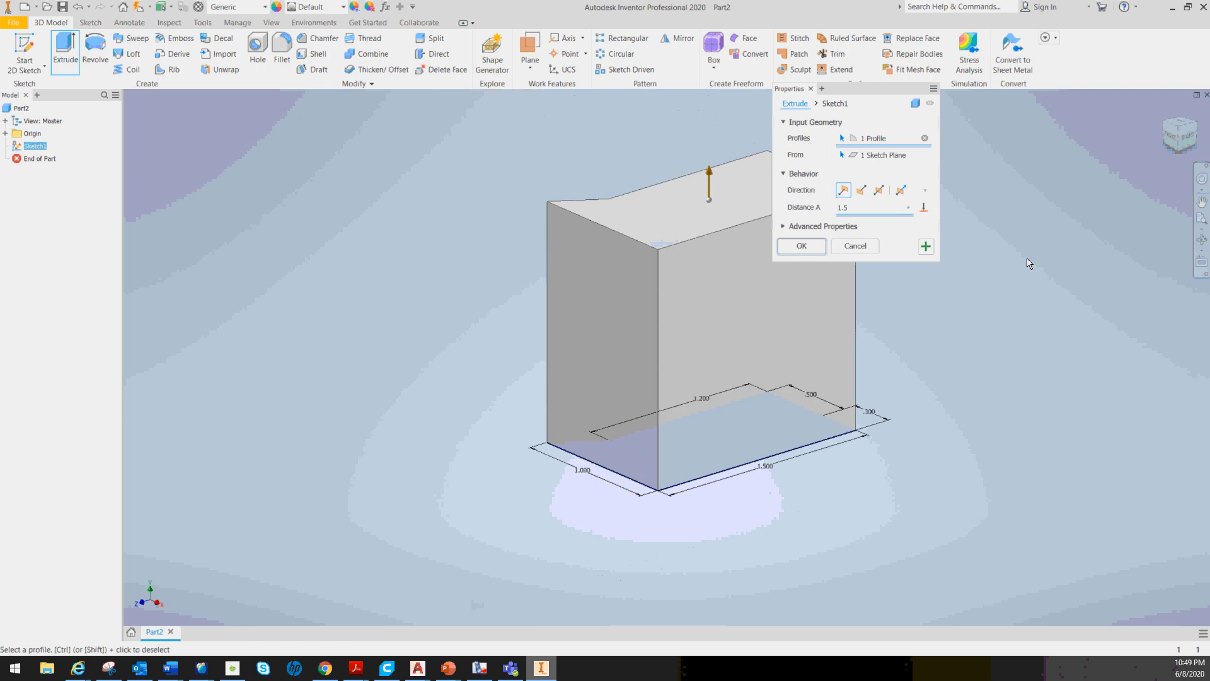
Try the flipped, symmetric and asymmetric directions, and complete the 1.5 in extrusion in the default direction
left_click(861, 191)
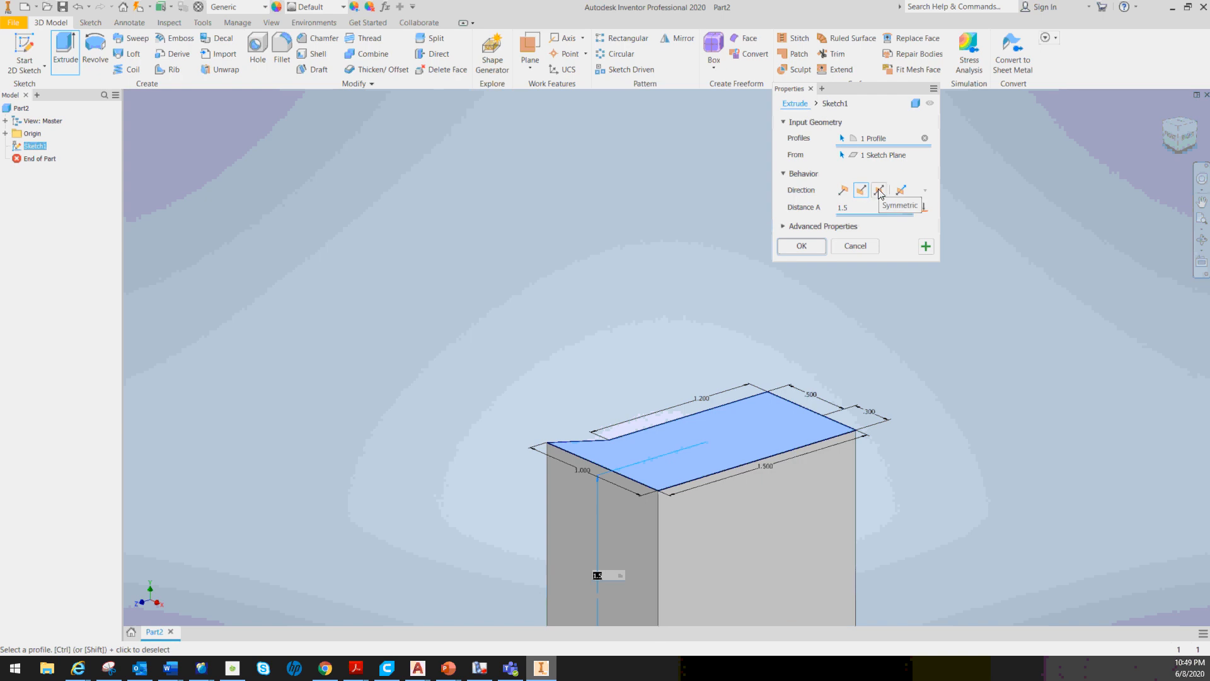
left_click(879, 190)
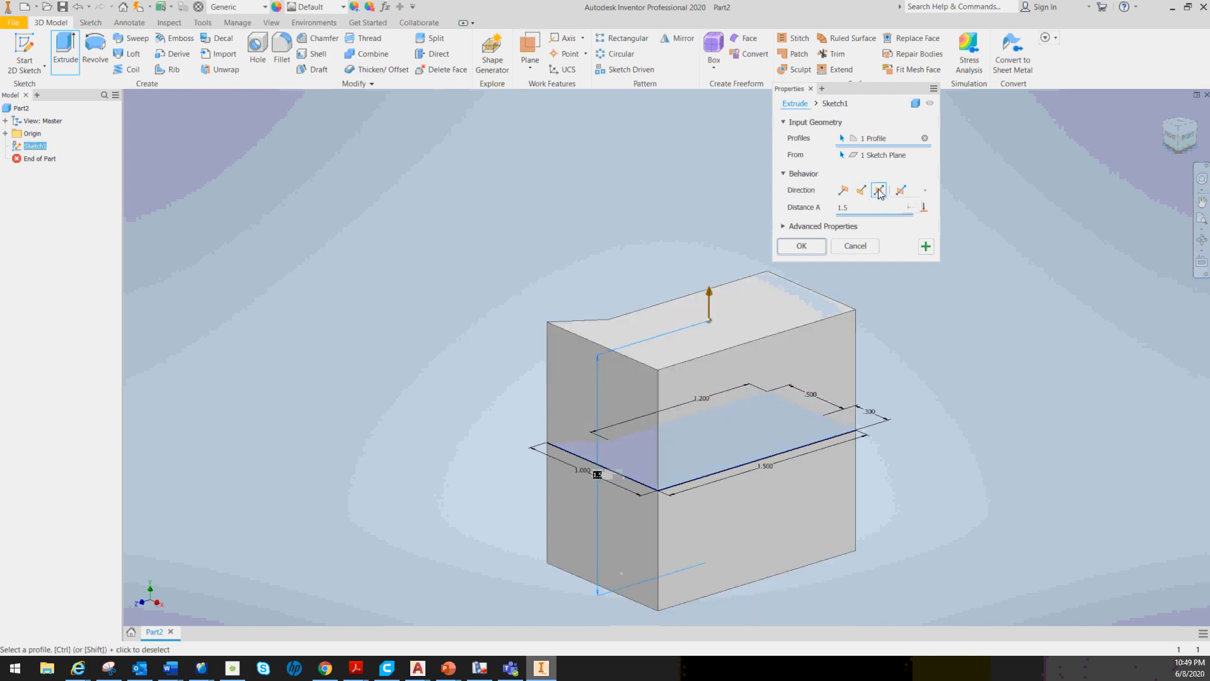
left_click(901, 191)
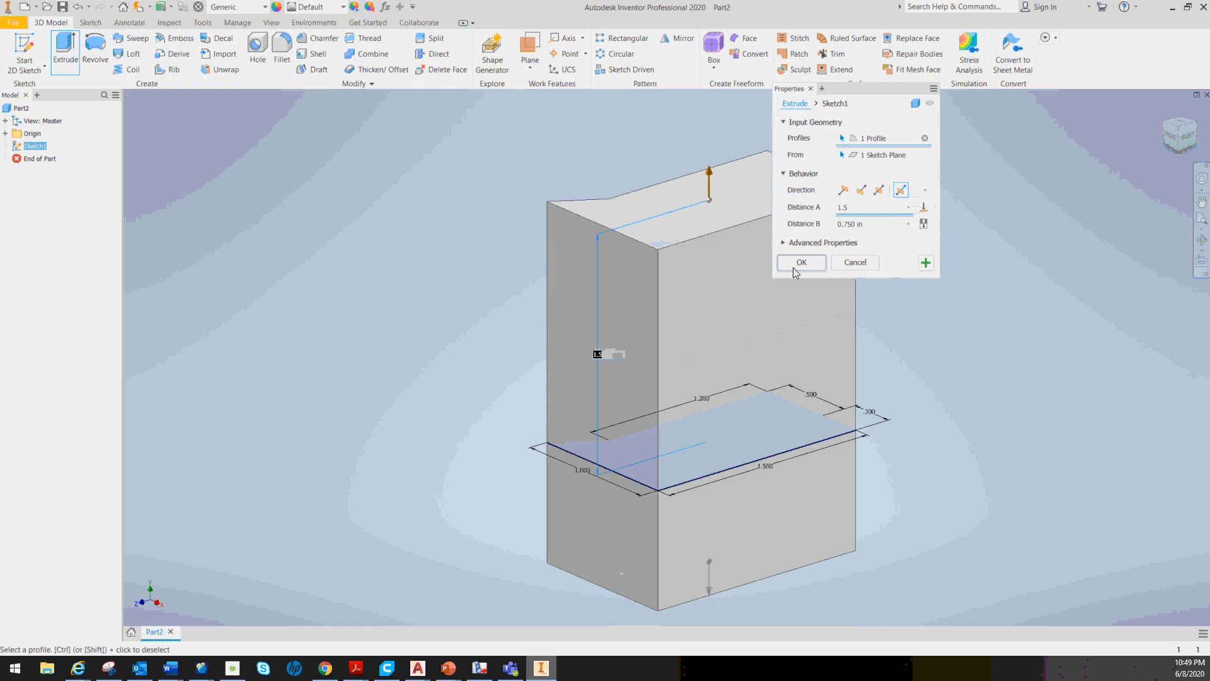
left_click(844, 190)
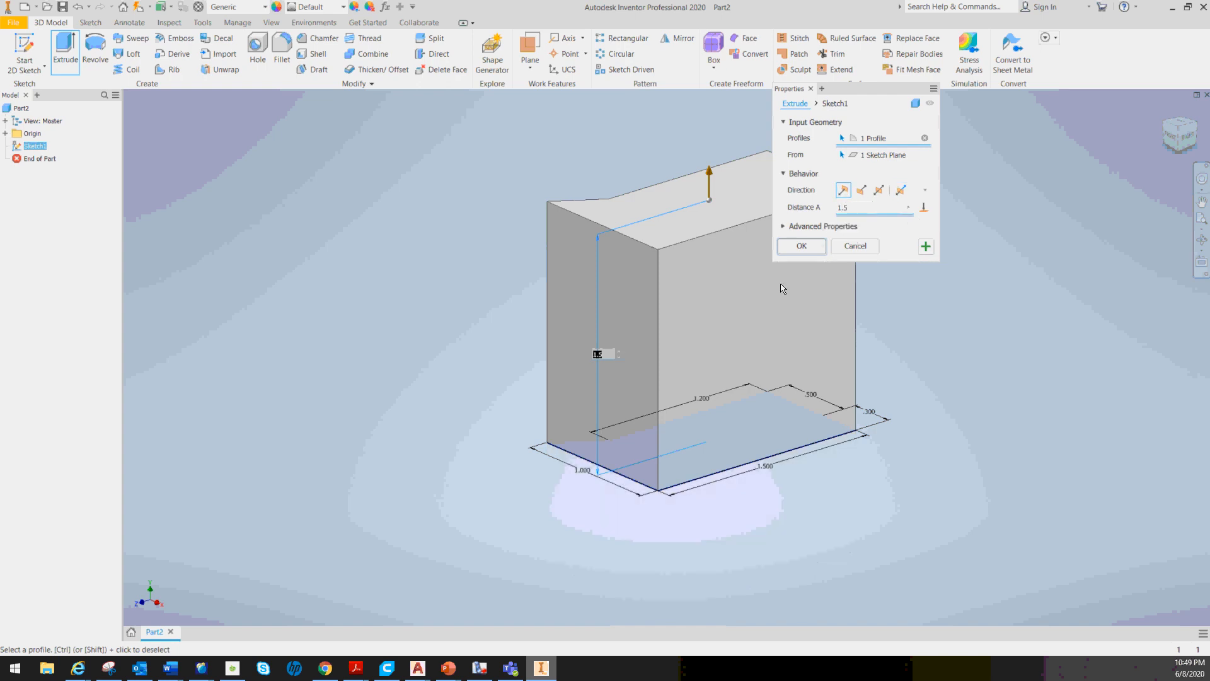
left_click(802, 247)
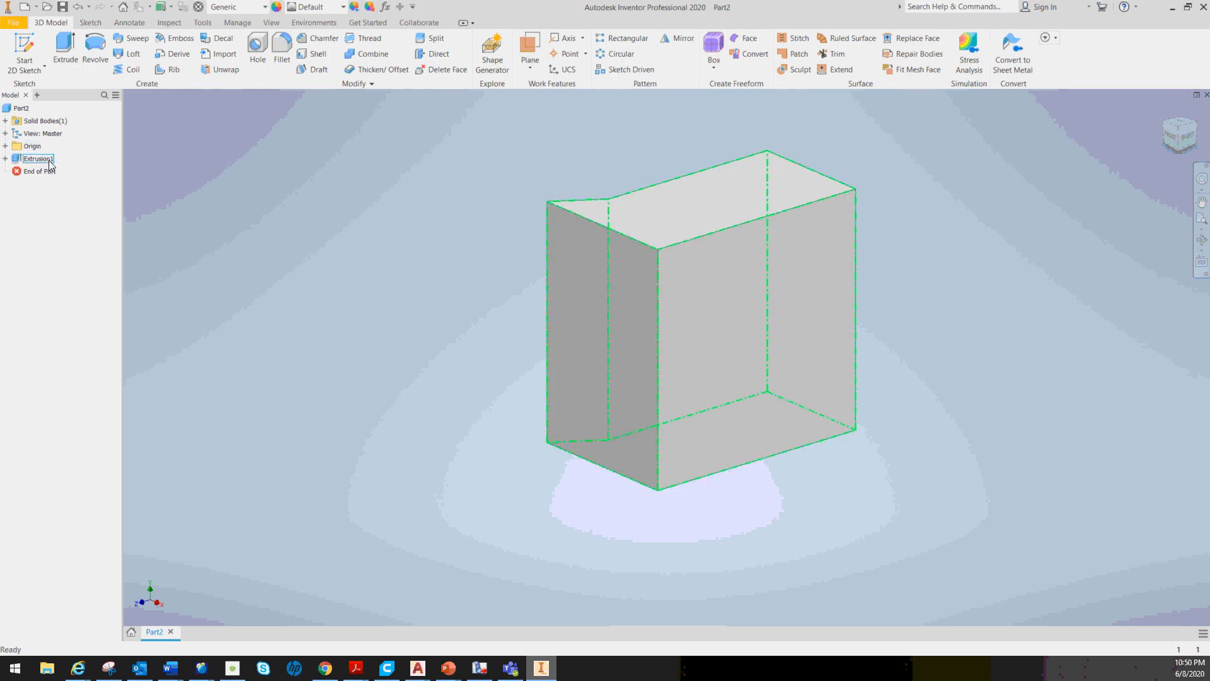
Expand the extrusion in the model tree and look over the commands available for its sketch
left_click(6, 158)
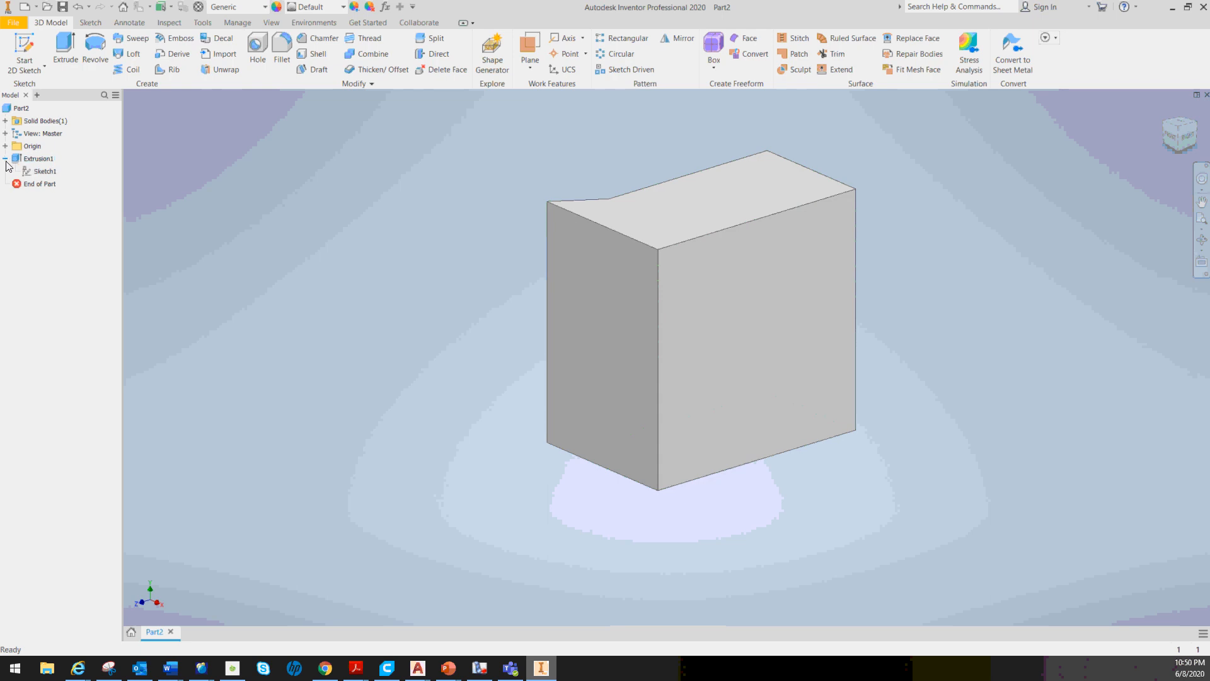
right_click(46, 174)
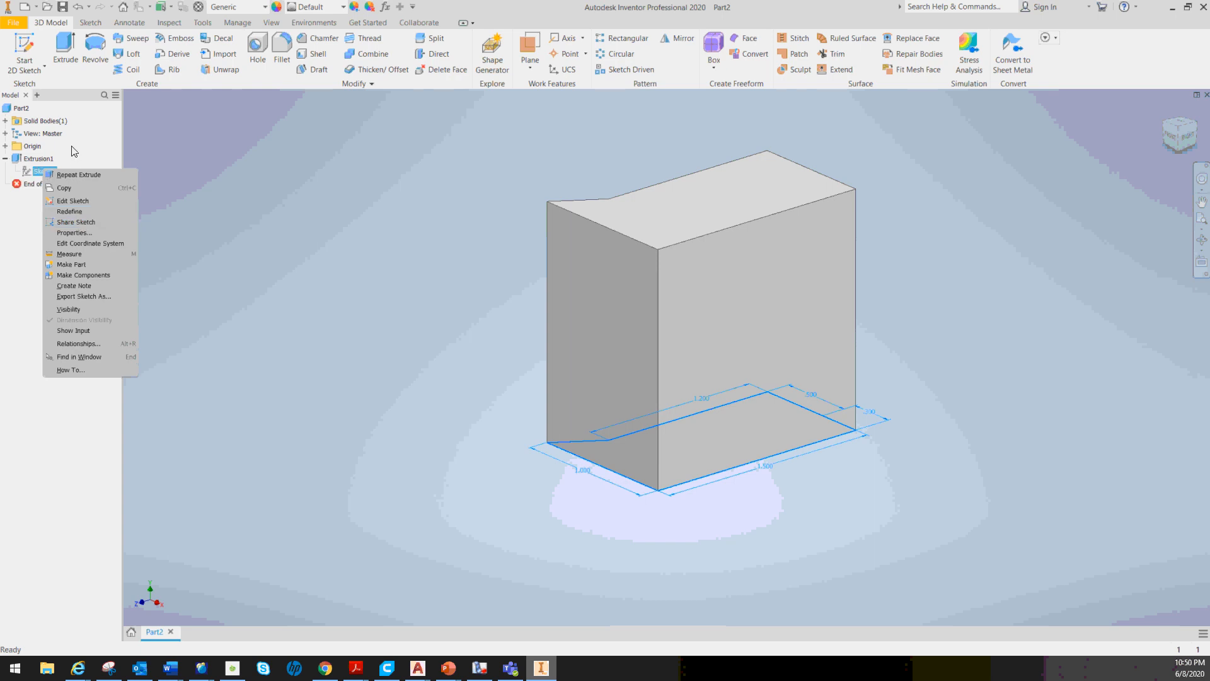
left_click(21, 240)
left_click(48, 255)
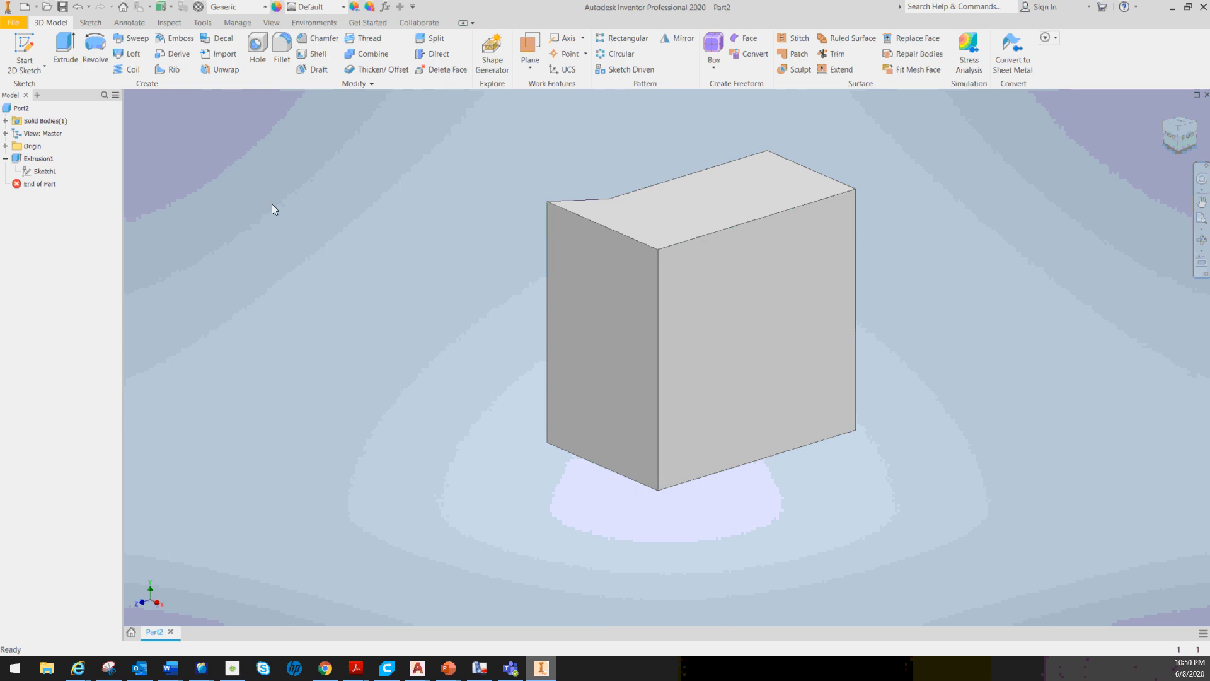
Start a new 2D sketch on the large square side face of the extruded block
middle_click_drag(1091, 203, 970, 218)
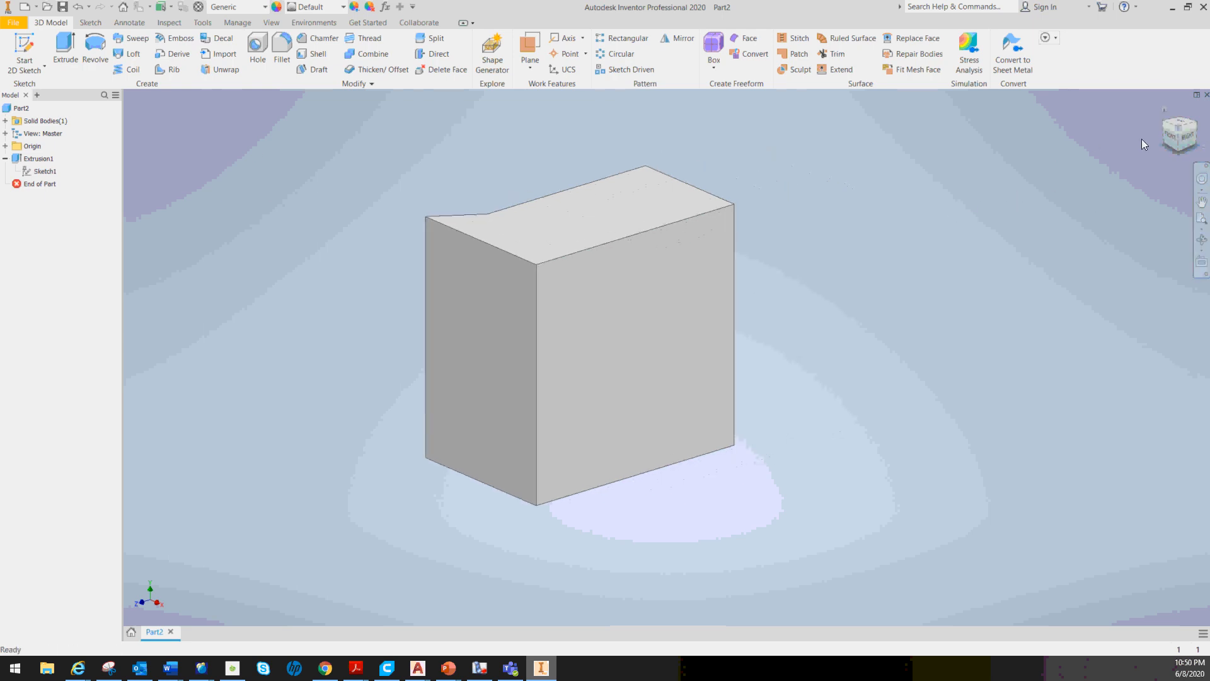
left_click(1195, 128)
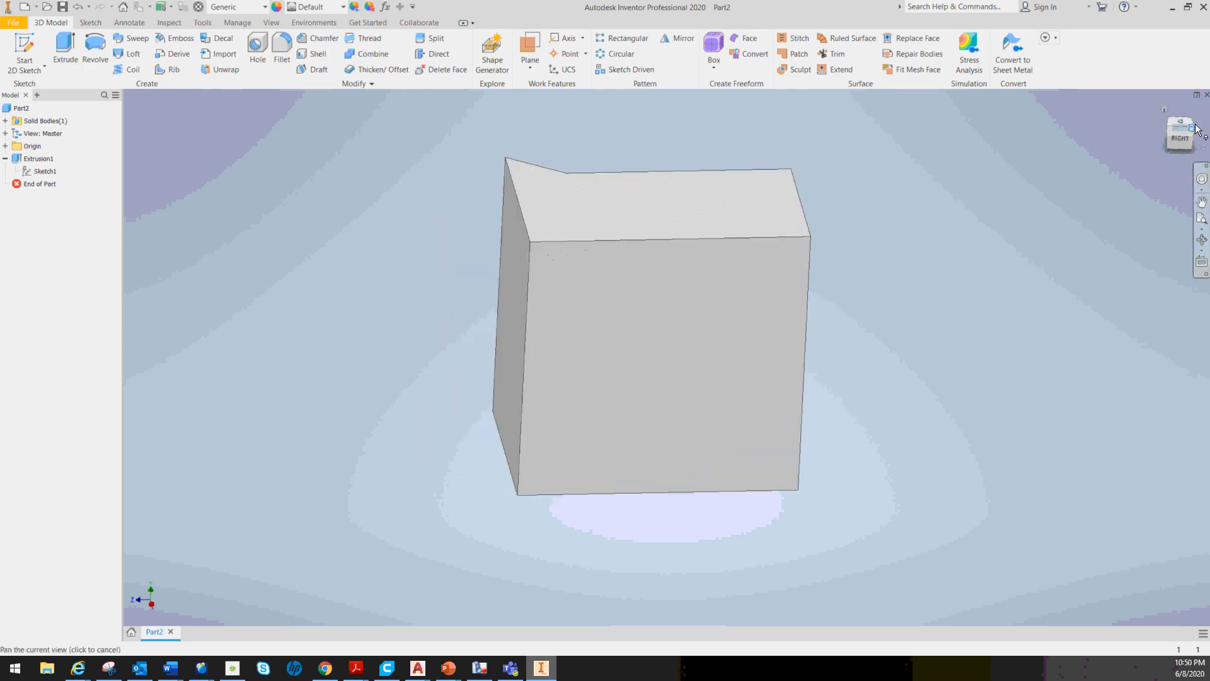
left_click(1200, 179)
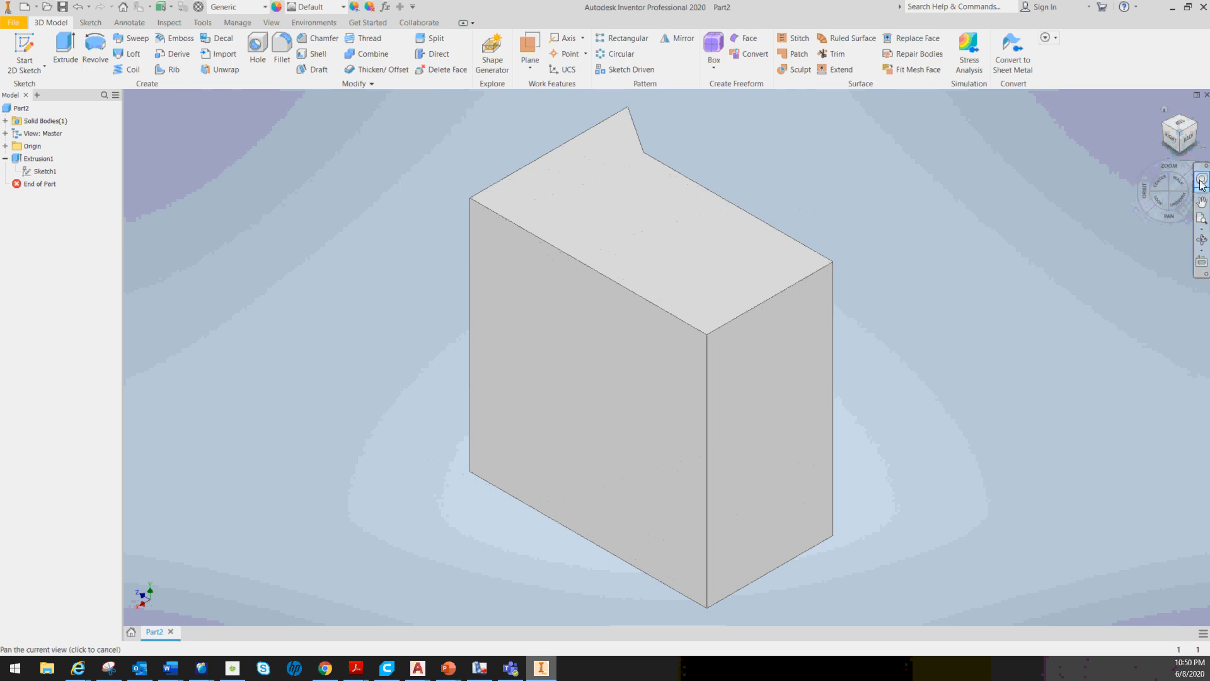
left_click_drag(1138, 197, 1192, 166)
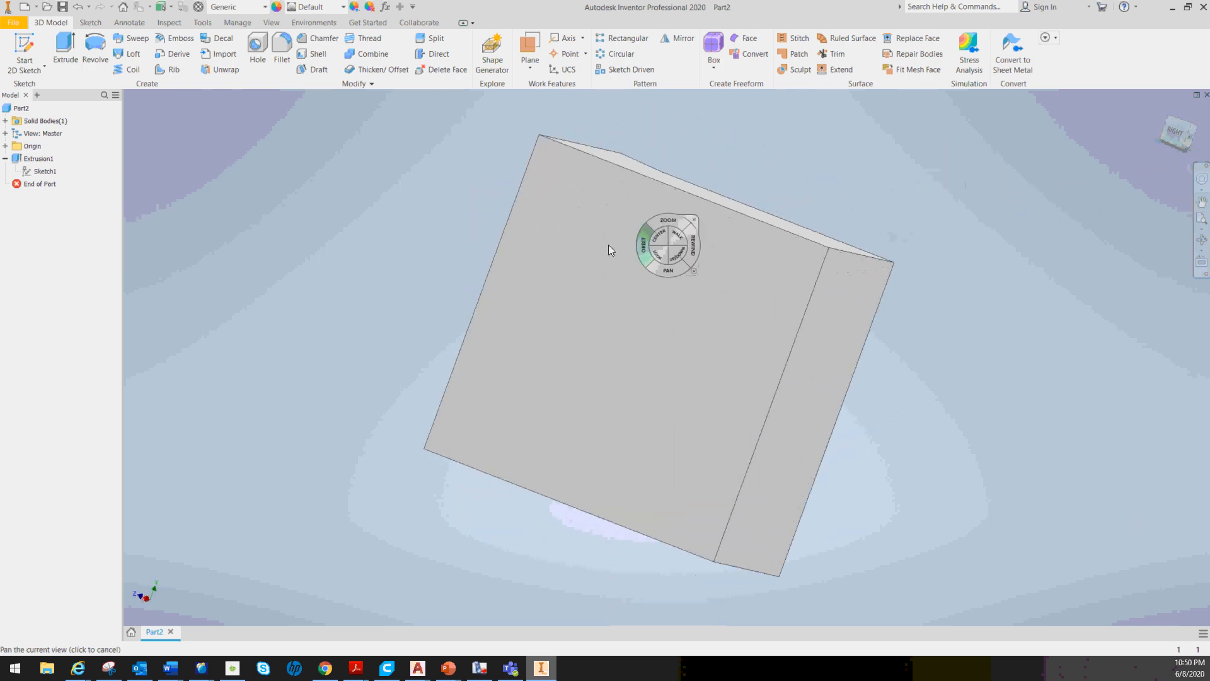
left_click(629, 222)
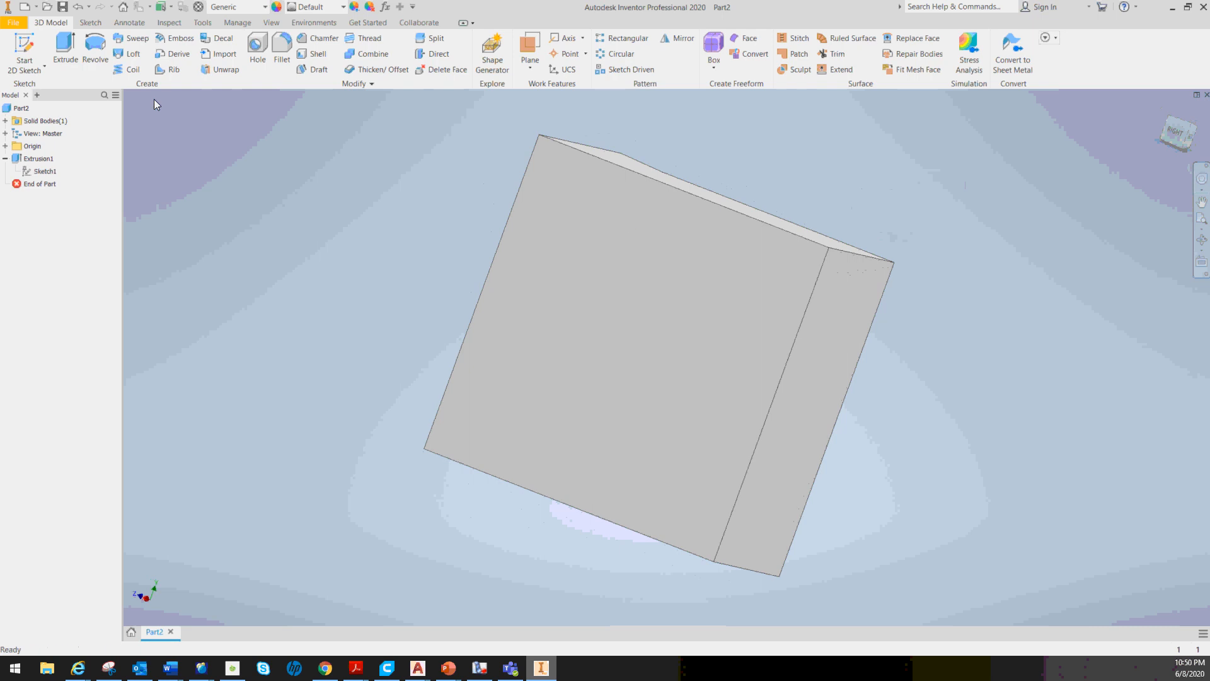
left_click(25, 48)
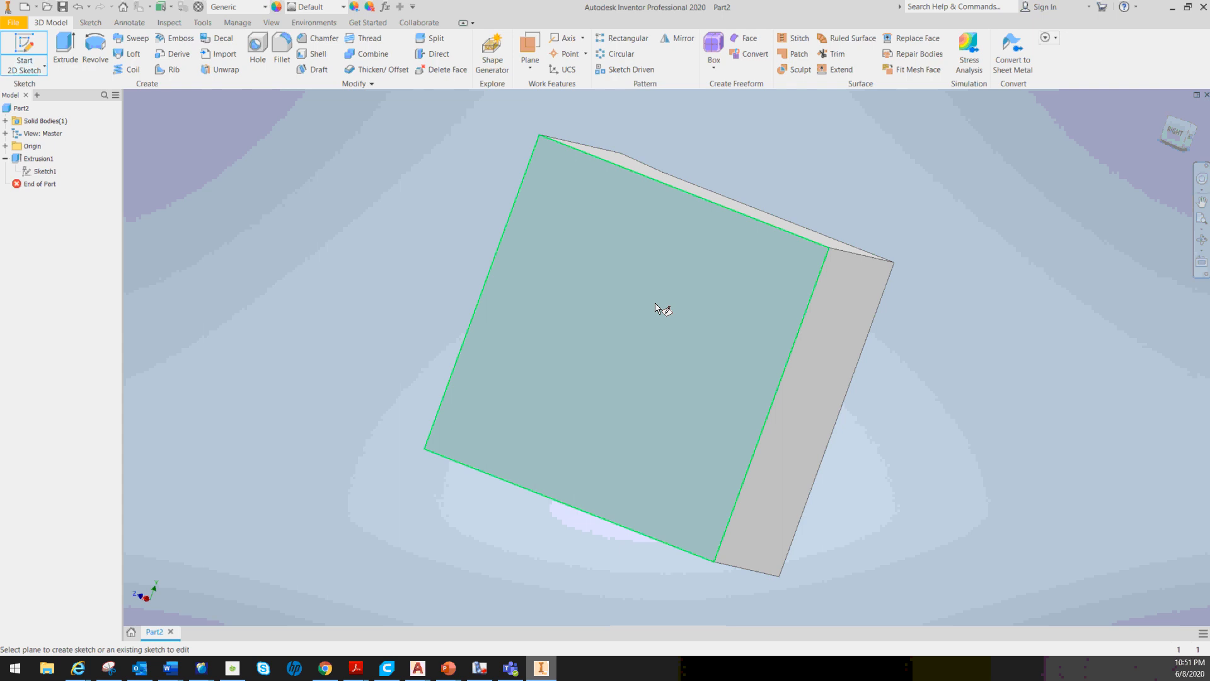
left_click(656, 308)
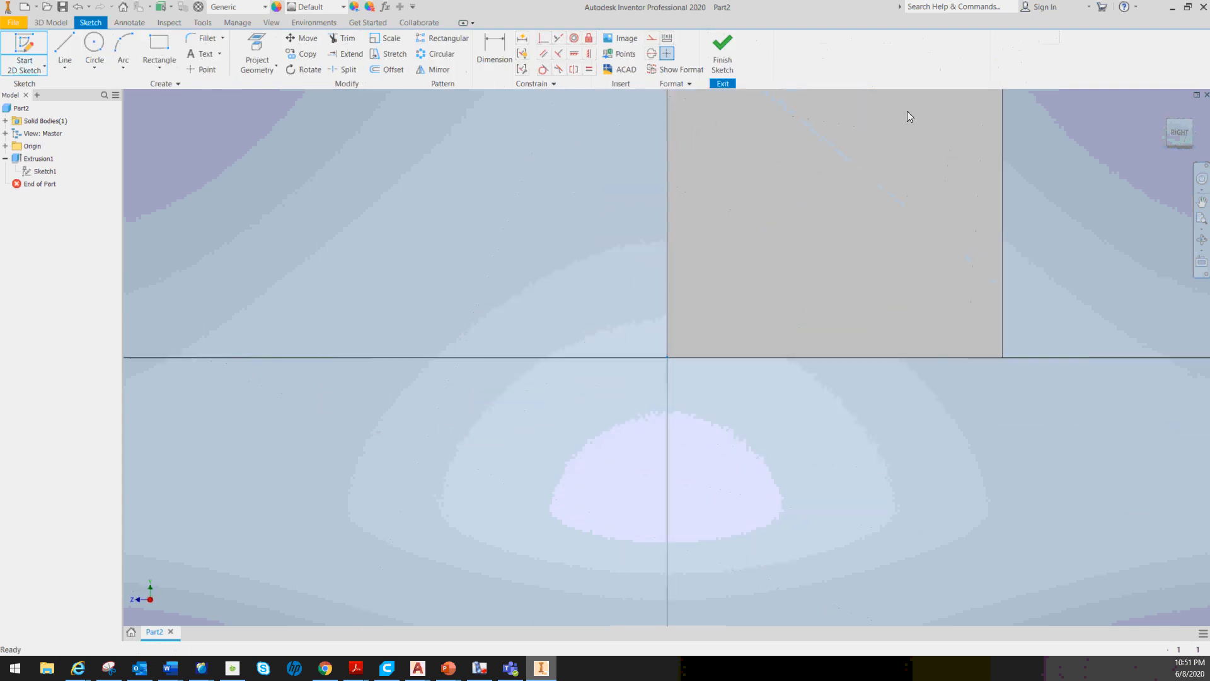
mouse_move(906, 111)
middle_mouse_down()
mouse_move(637, 310)
mouse_move(600, 297)
middle_mouse_up()
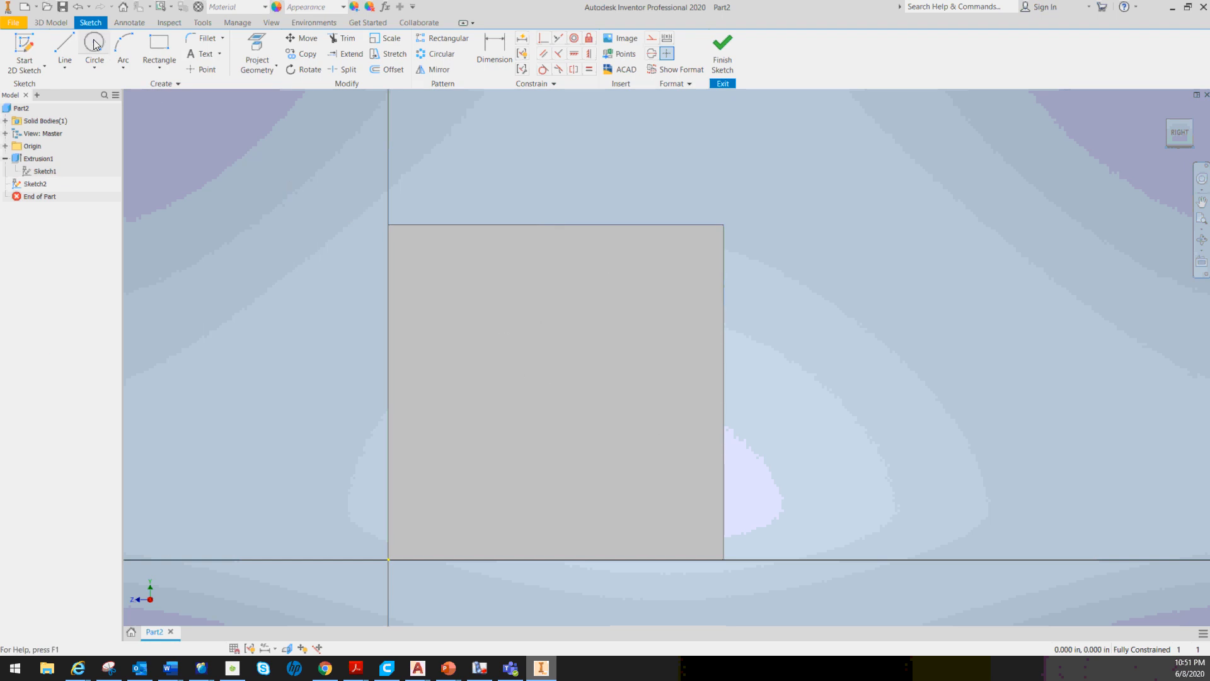
Sketch a circle near the middle of the square face and dimension its diameter at 0.5 in
left_click(93, 44)
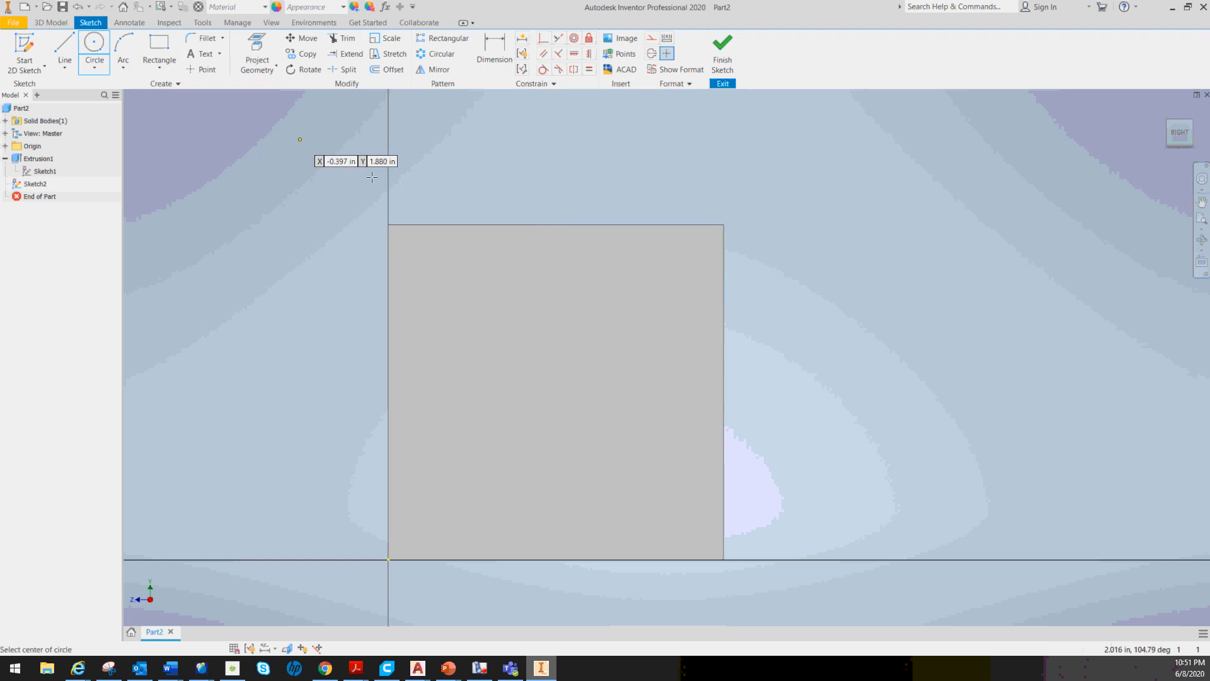
left_click(540, 385)
left_click(569, 353)
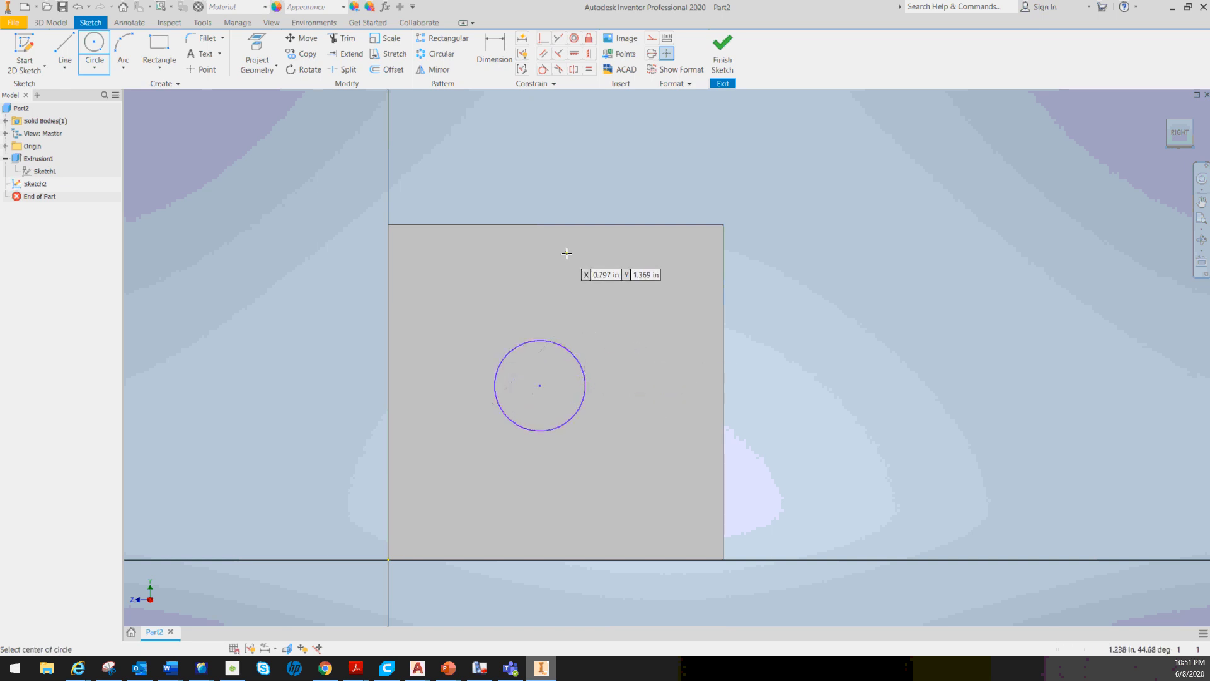
left_click(493, 56)
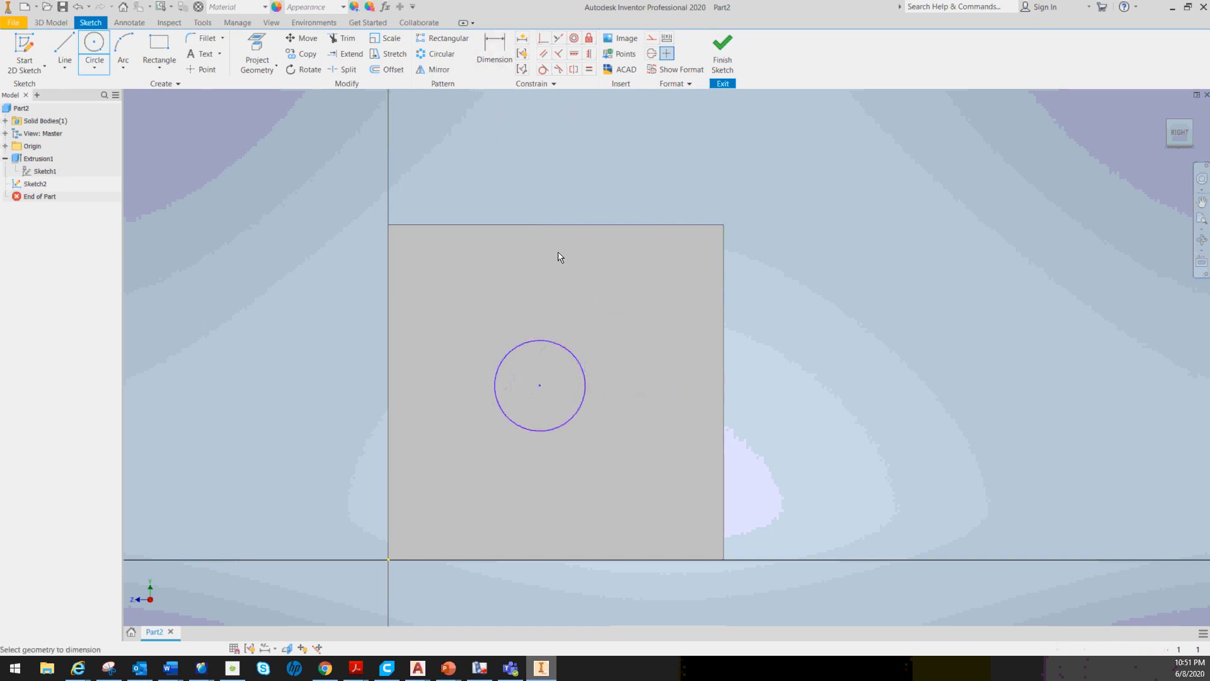
left_click(561, 347)
left_click(596, 324)
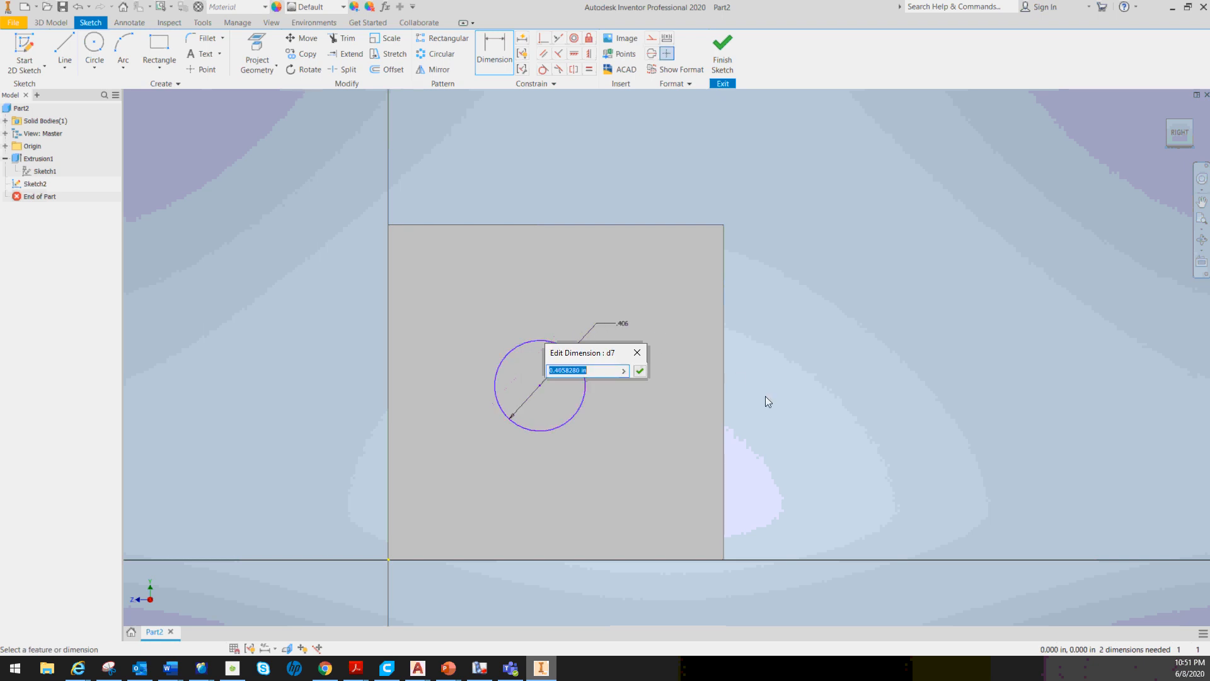
type(".5")
key("Return")
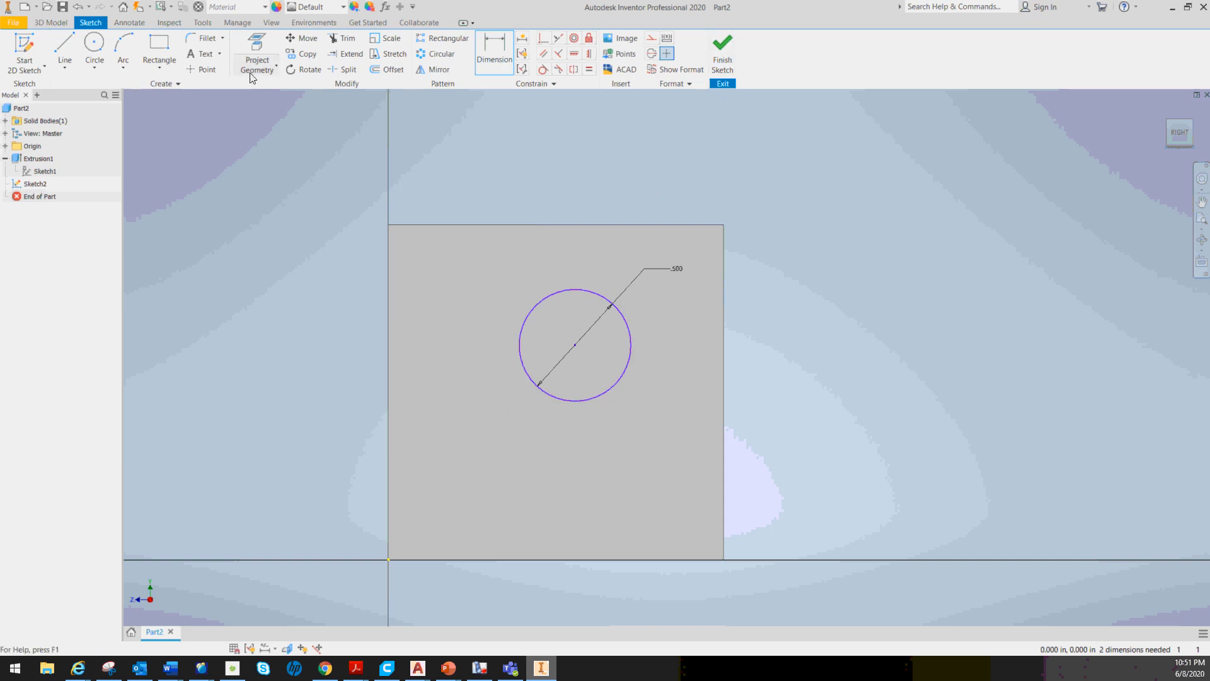
Finish the circle sketch and start extruding the circle with a distance of 1 in
left_click(722, 50)
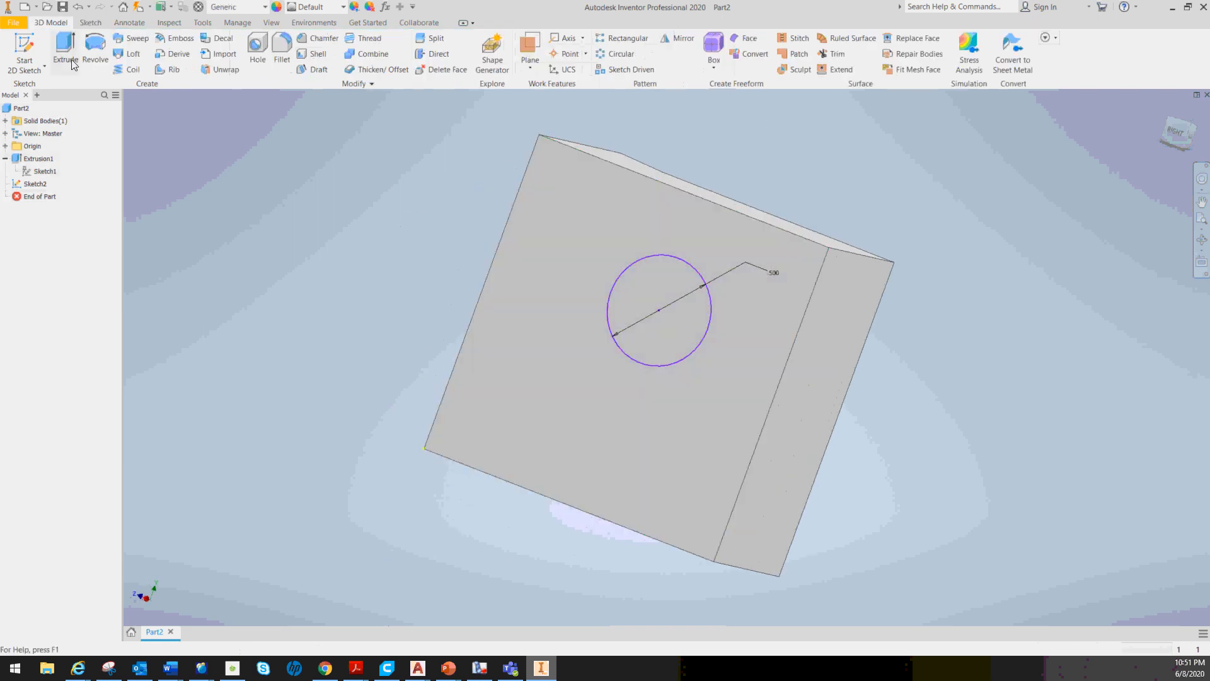
left_click(67, 51)
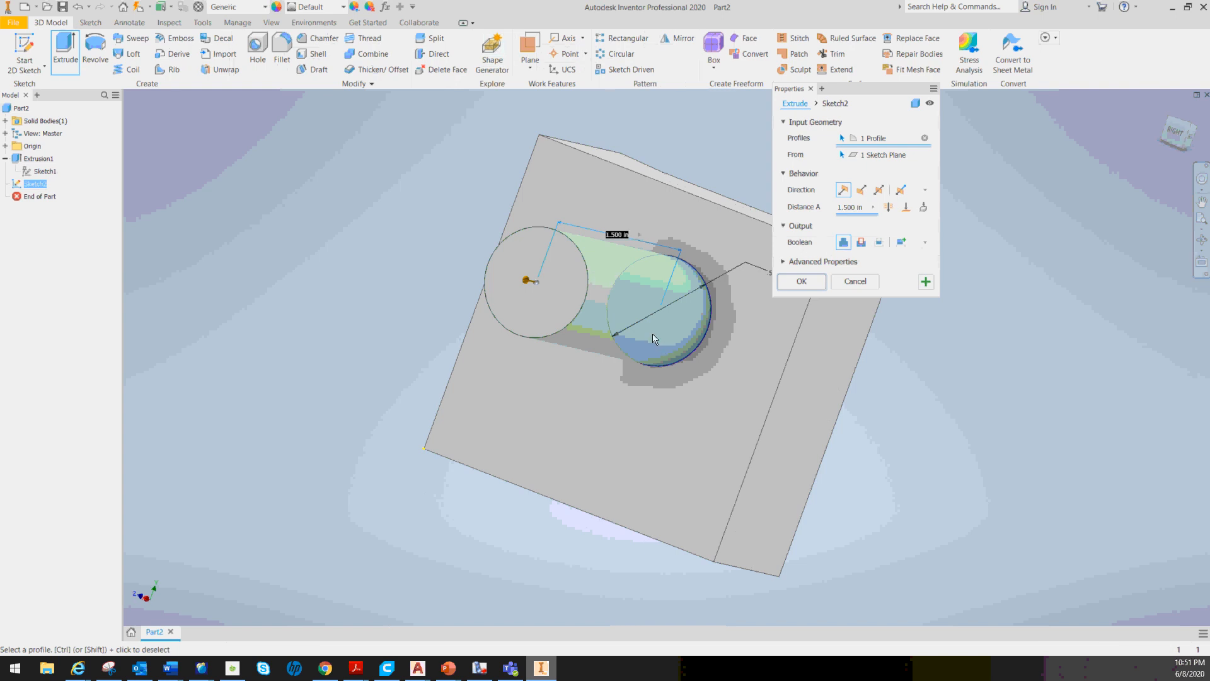
left_click(848, 209)
type("1")
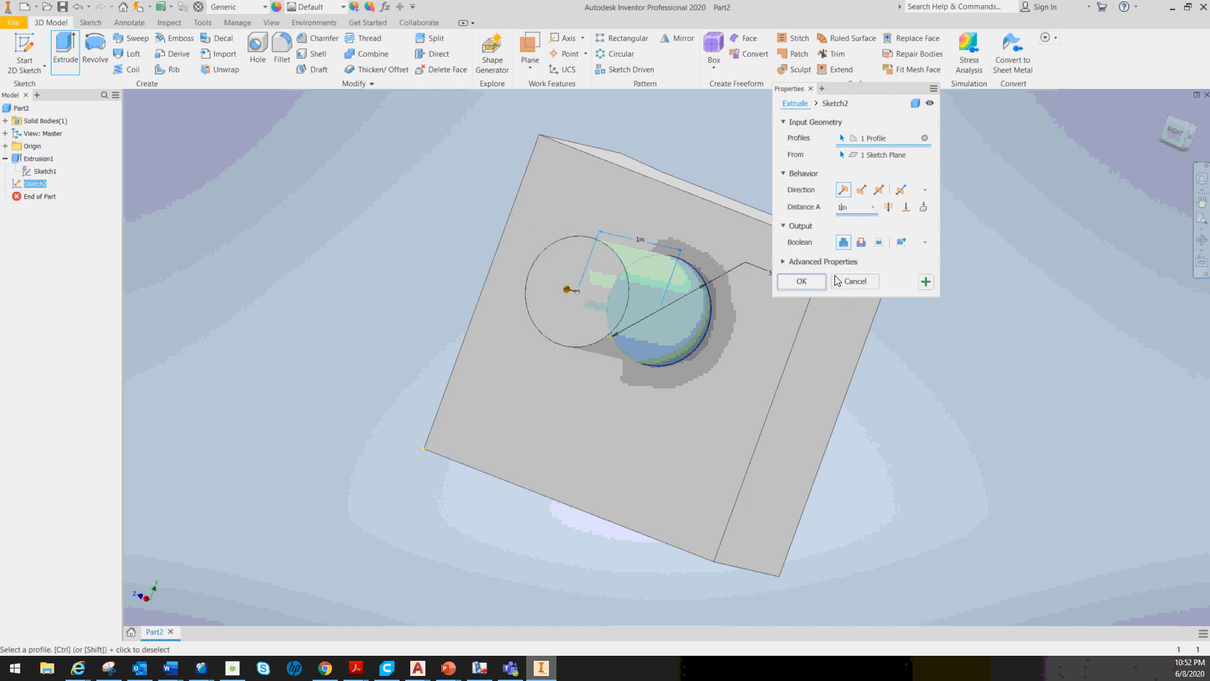
Try the flipped direction and the cut output, and complete the circle's 1 in extrusion as a join in the default direction
left_click(861, 190)
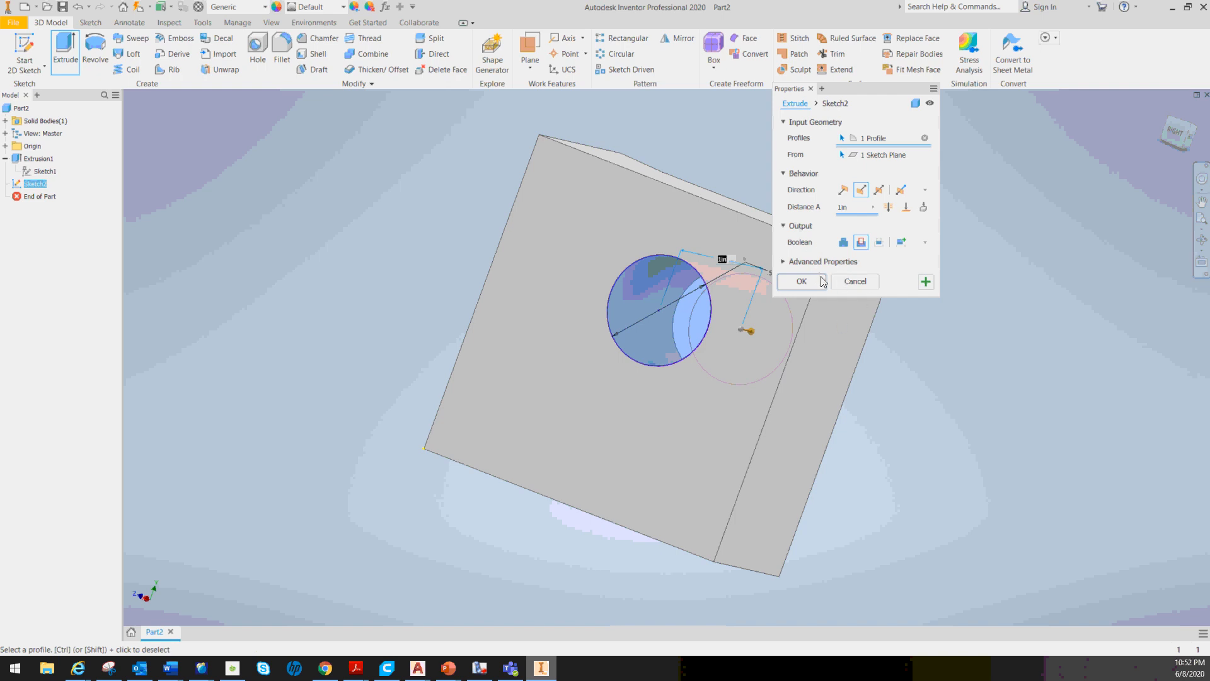
left_click(844, 190)
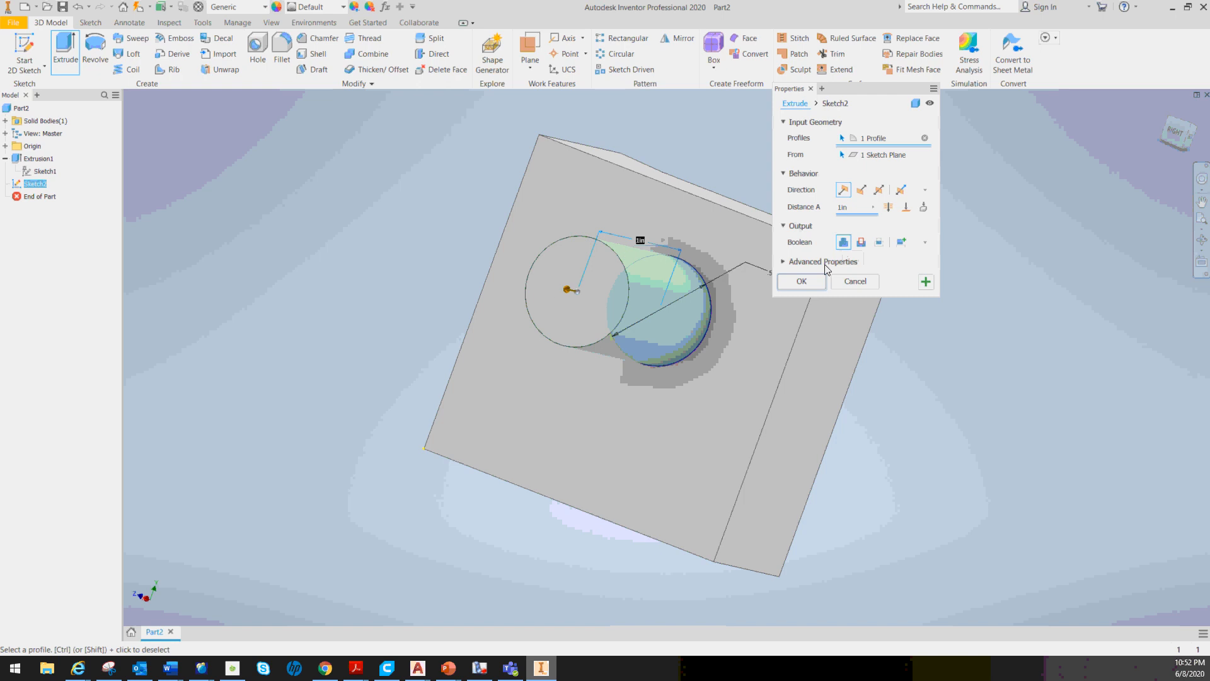
left_click(862, 243)
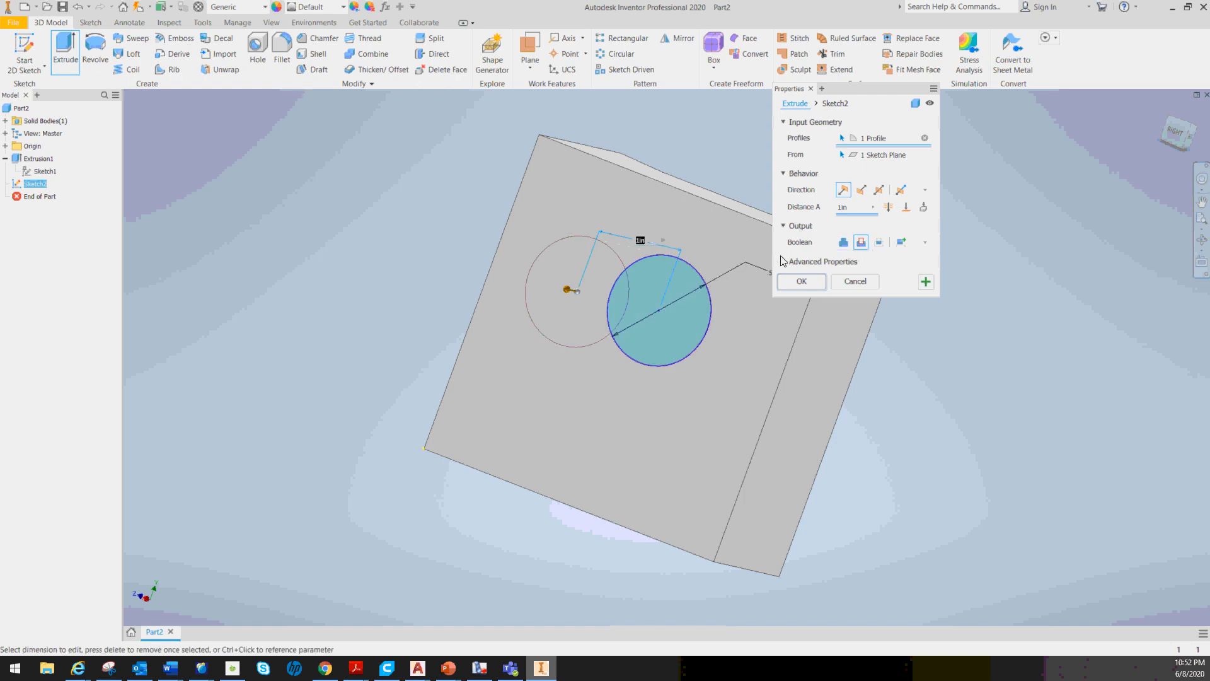
left_click(861, 190)
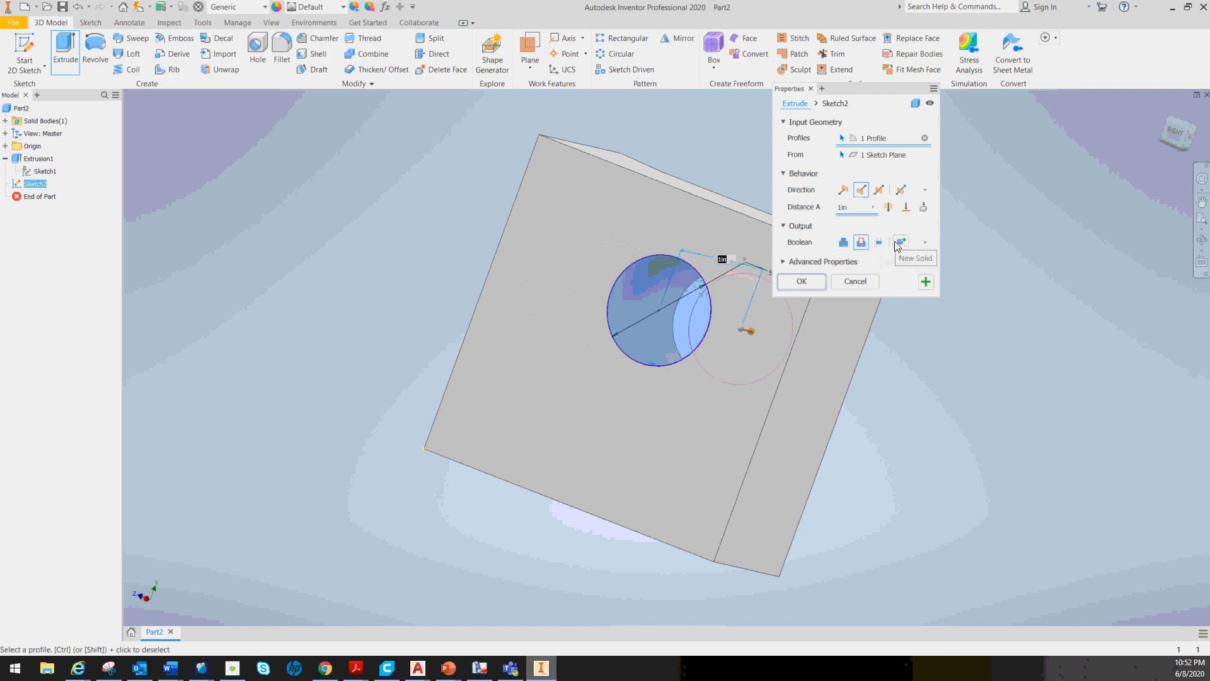
left_click(846, 247)
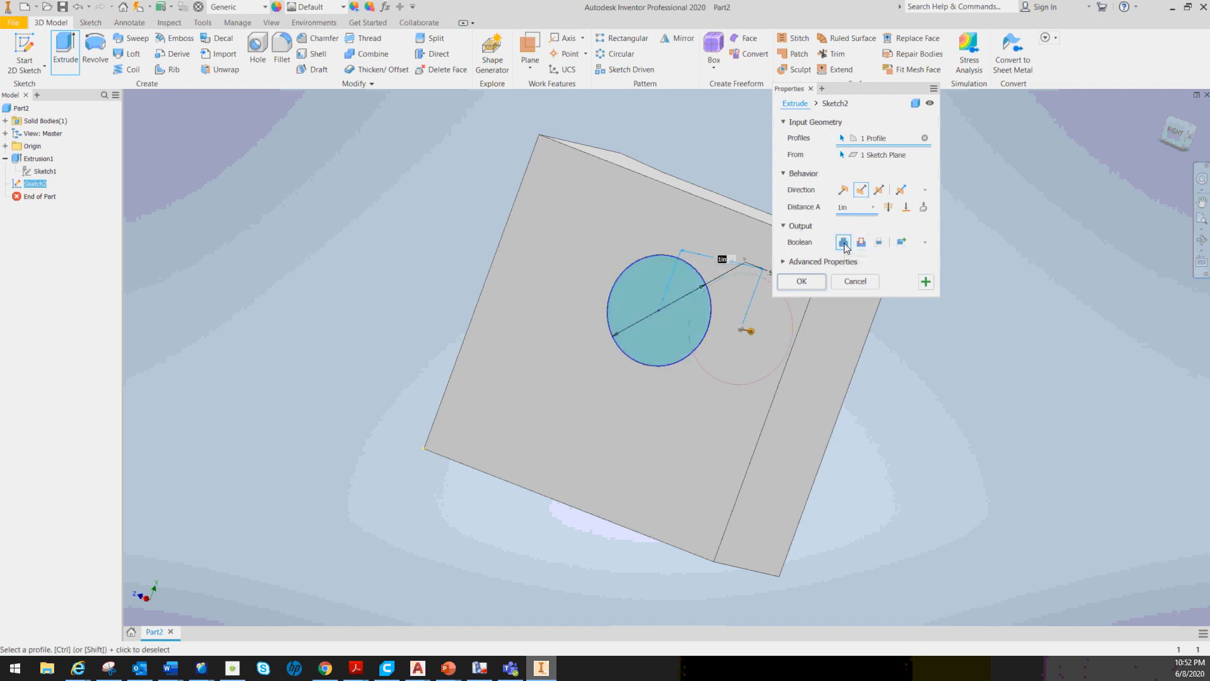
left_click(843, 190)
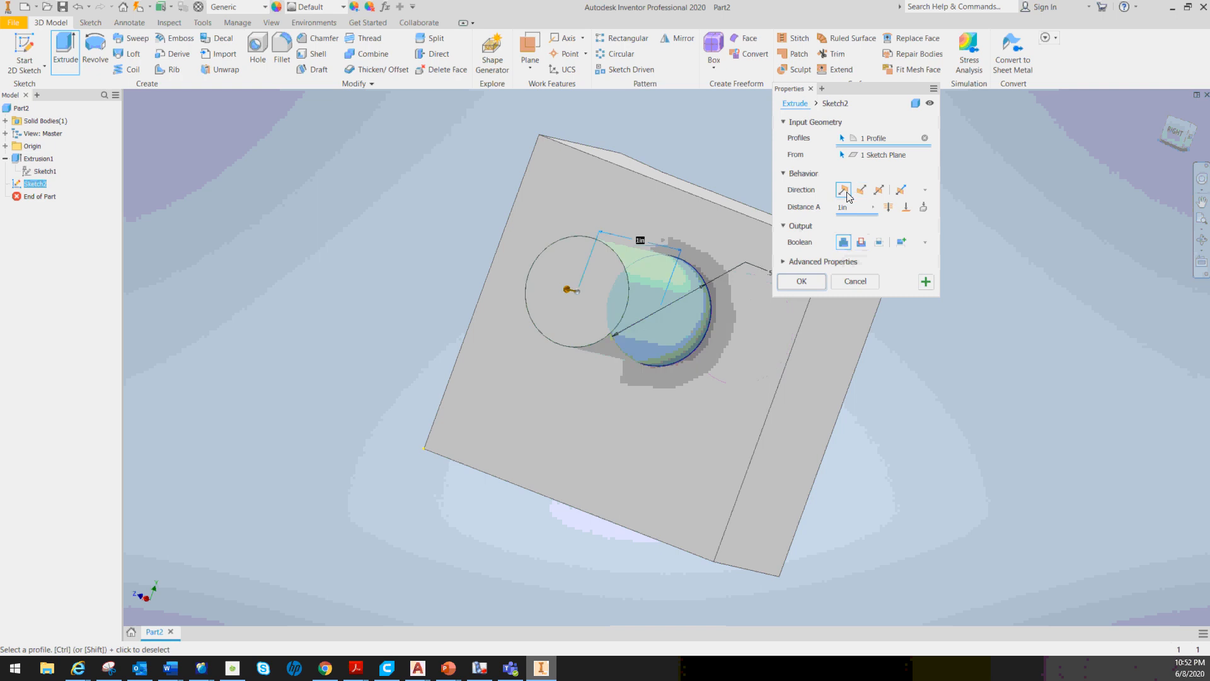
left_click(801, 281)
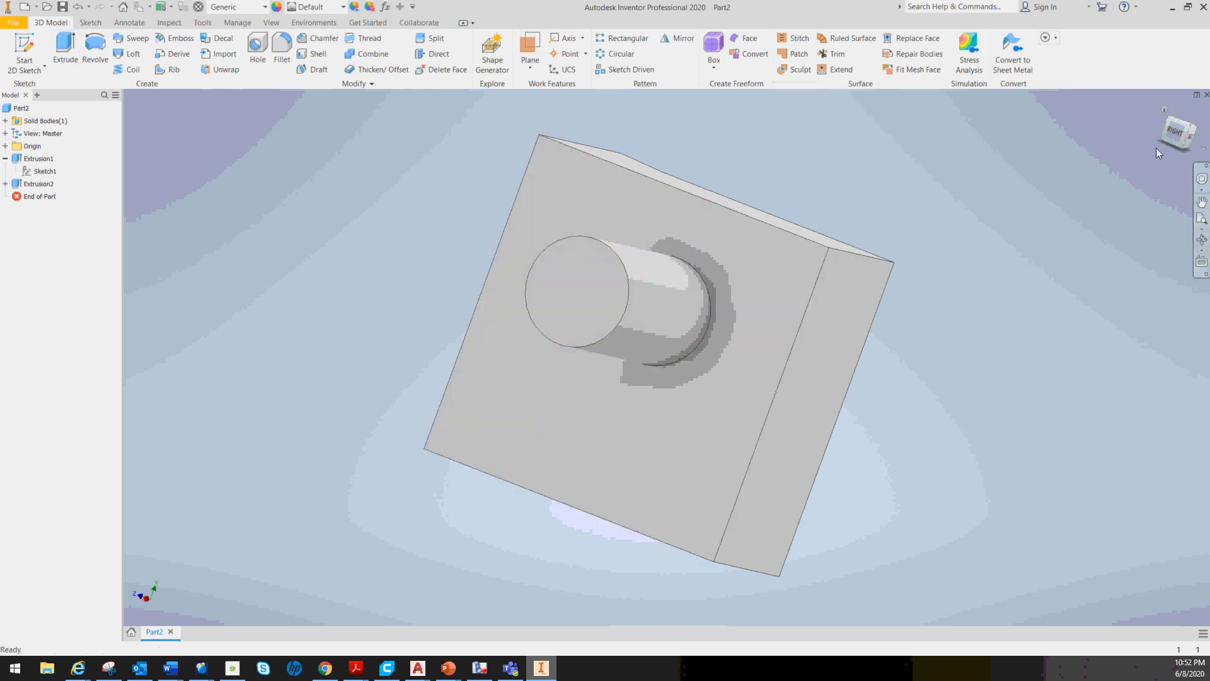
Start a shell on the part and choose the block's rectangular side face next to the cylinder's face as the face to remove
left_click(1202, 178)
left_click_drag(1155, 202, 132, 285)
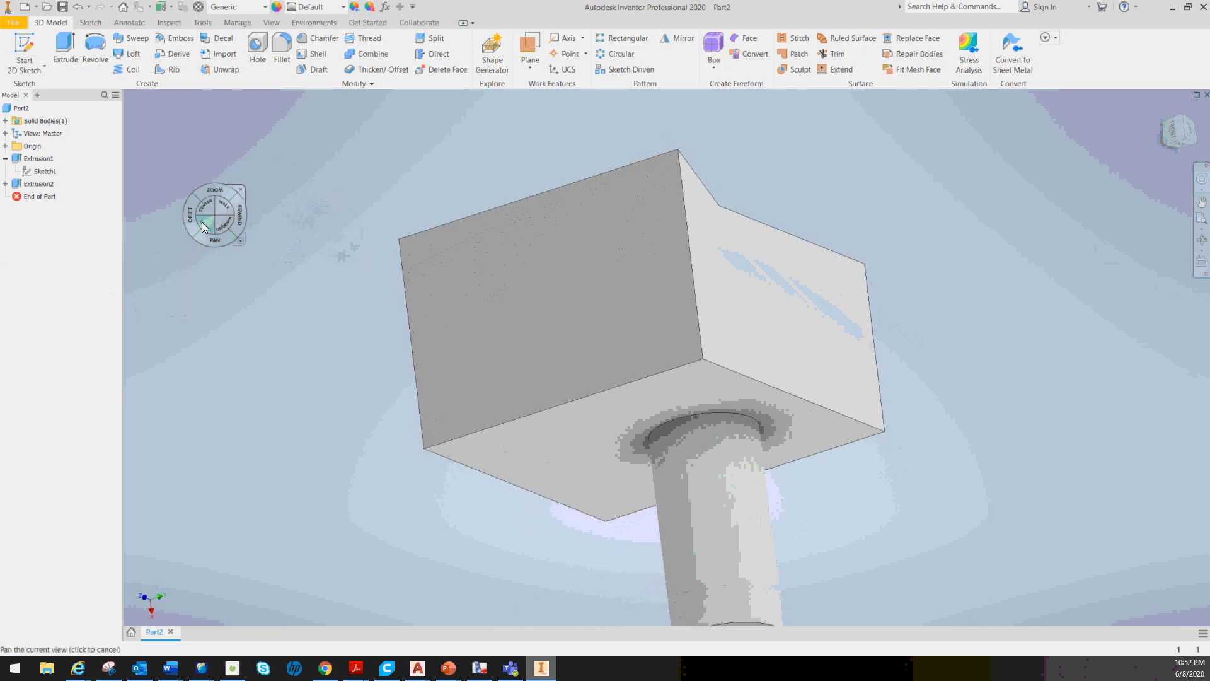
left_click(241, 189)
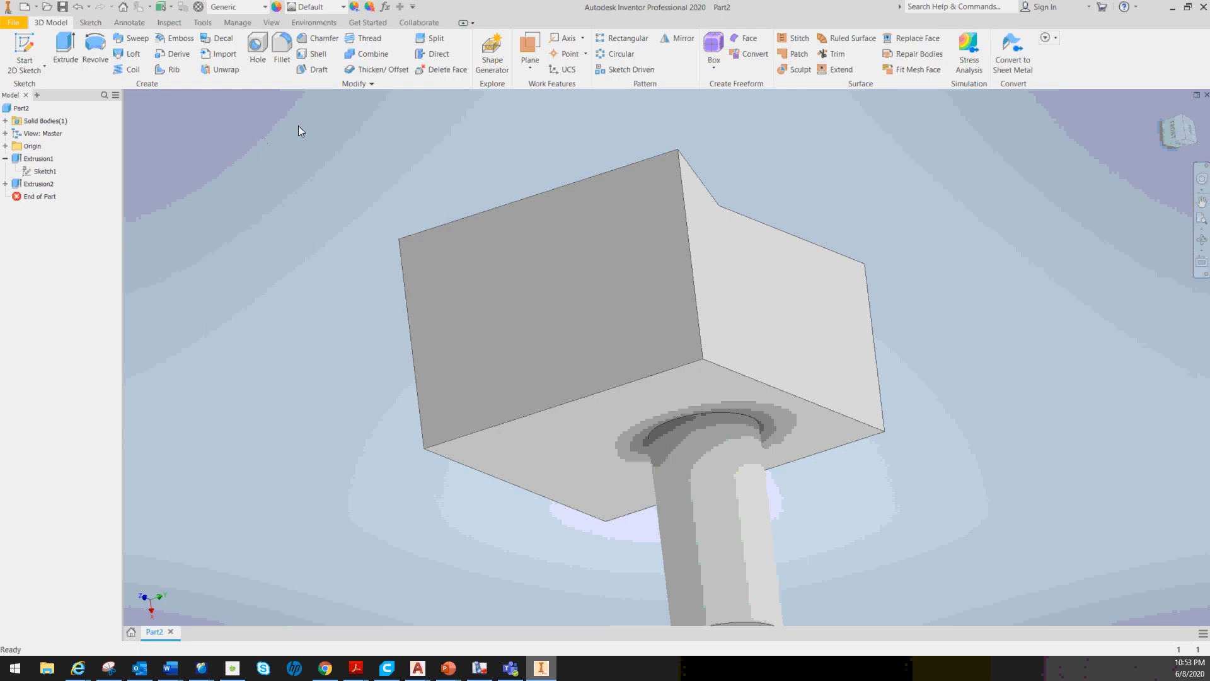
left_click(314, 54)
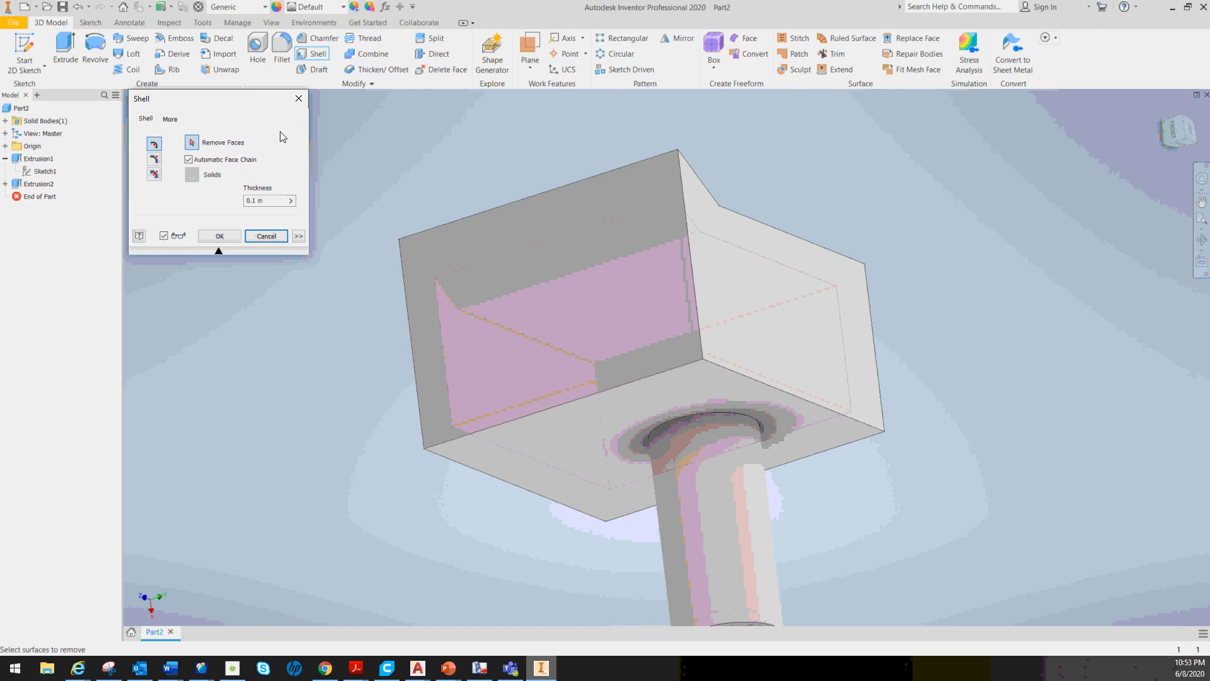
left_click(501, 236)
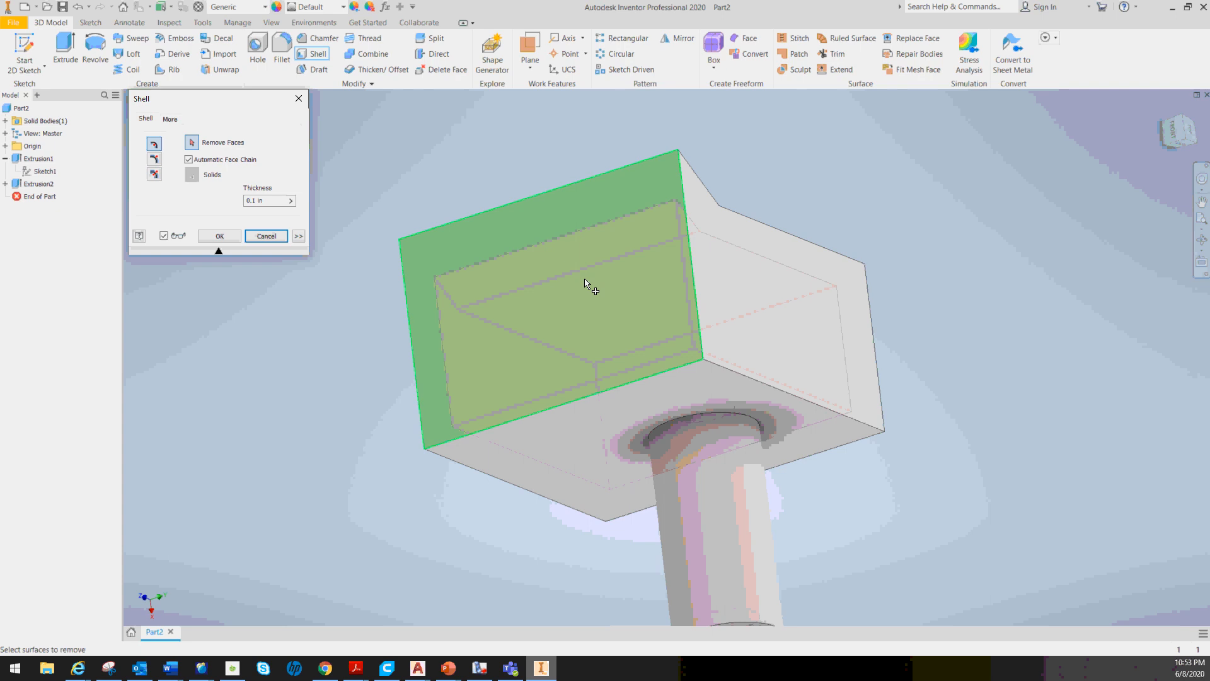
left_click(600, 296)
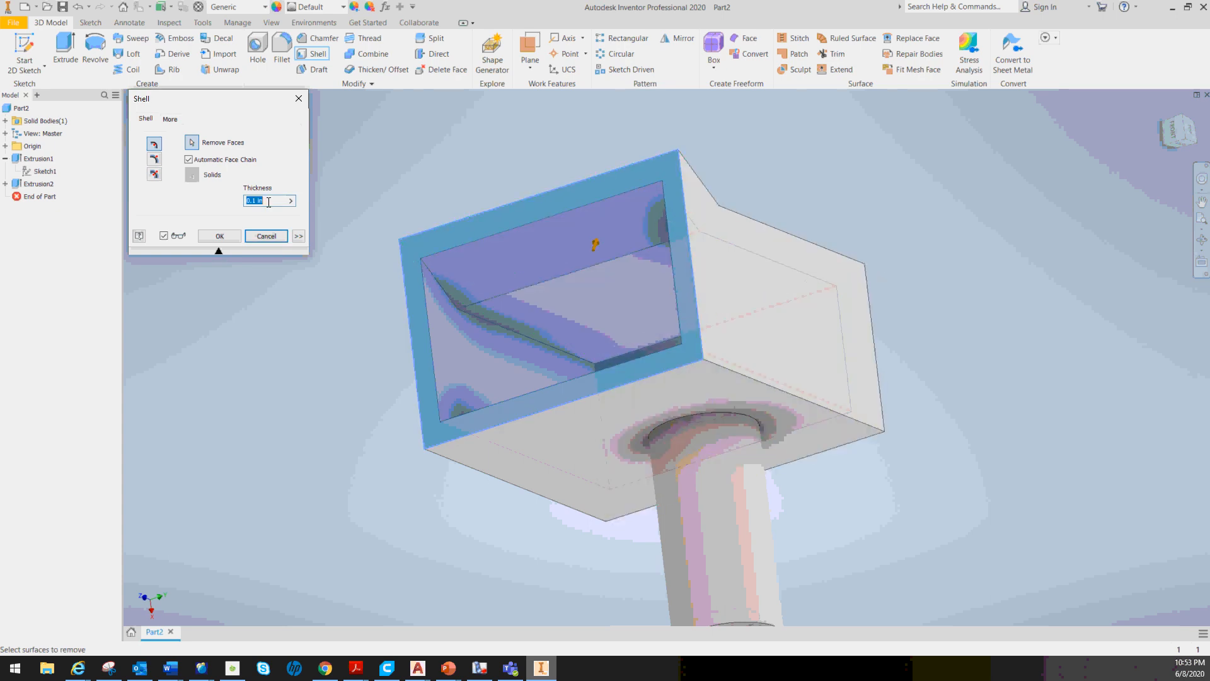
Set the shell's wall thickness to 0.05 in
left_click_drag(267, 202, 242, 206)
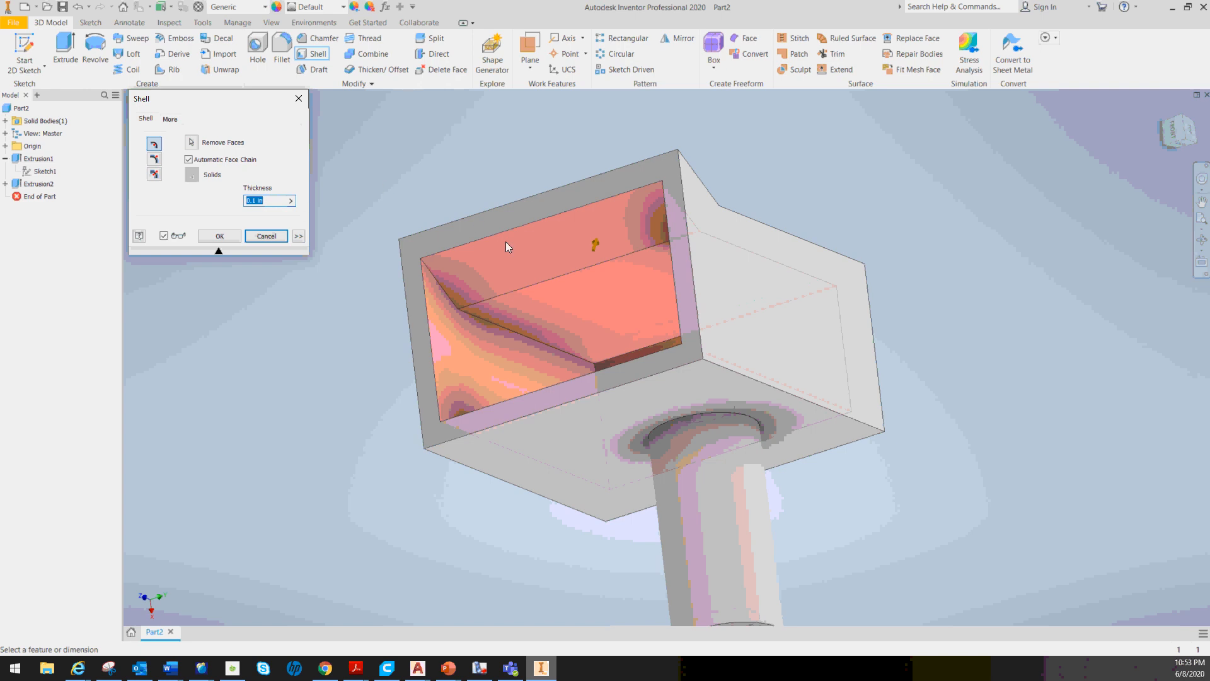
key("BackSpace")
type(".7")
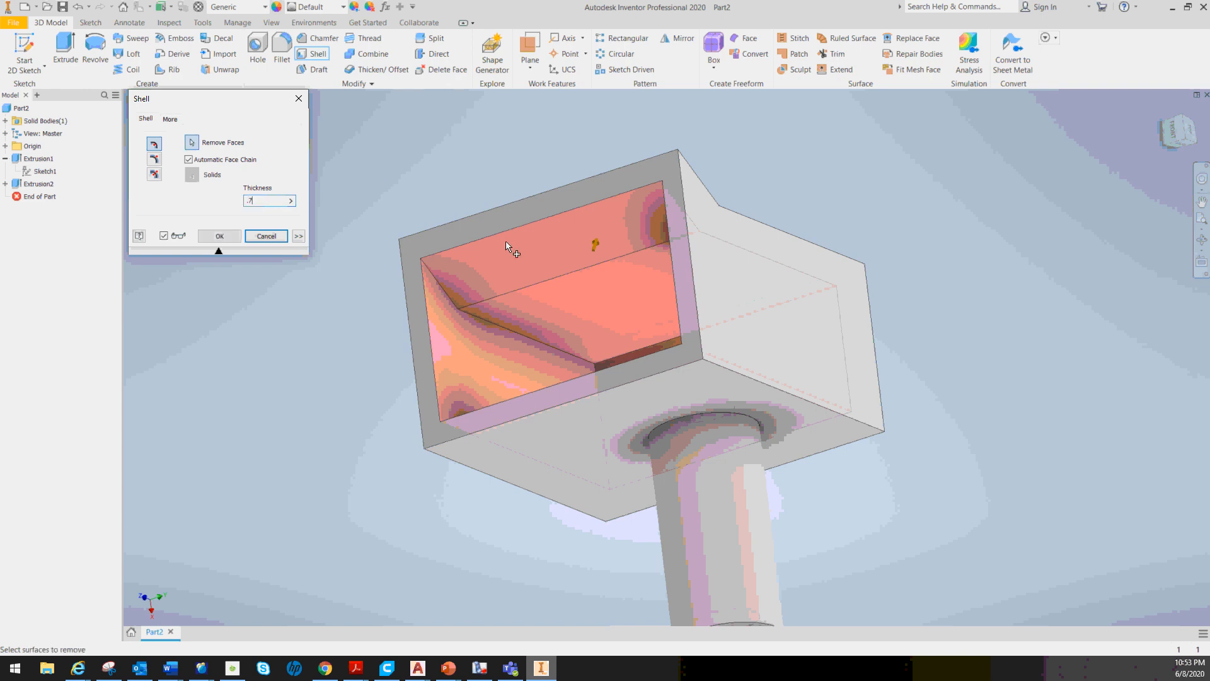
key("BackSpace")
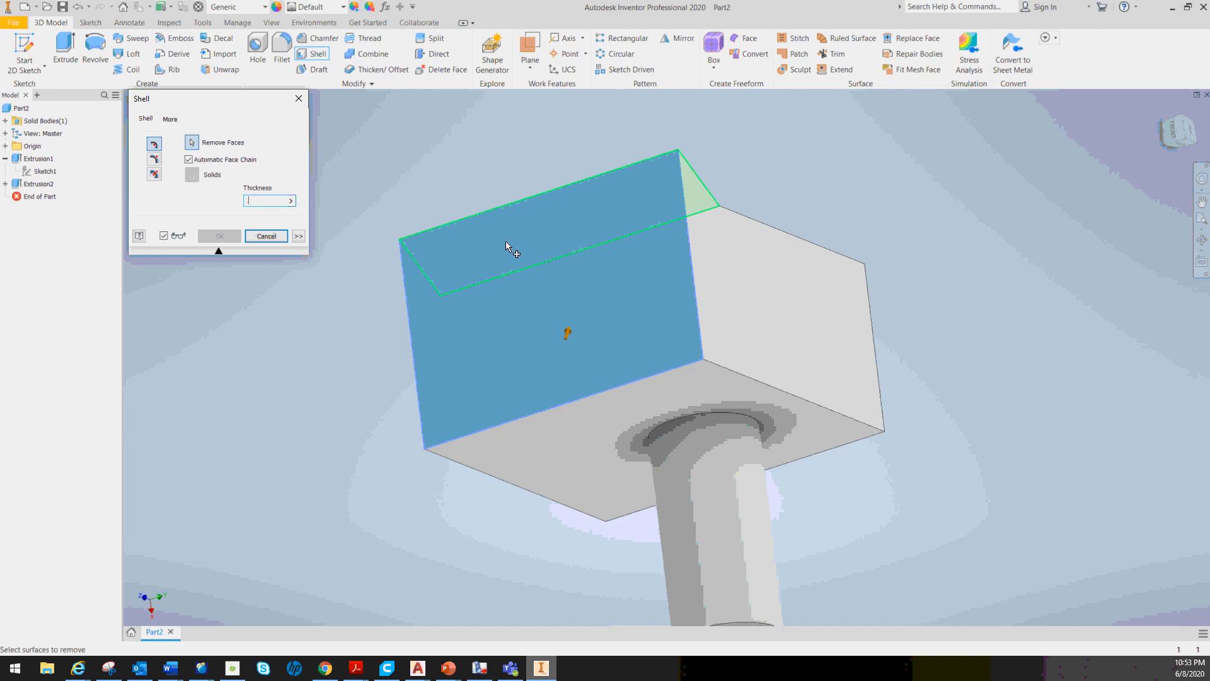
mouse_move(506, 242)
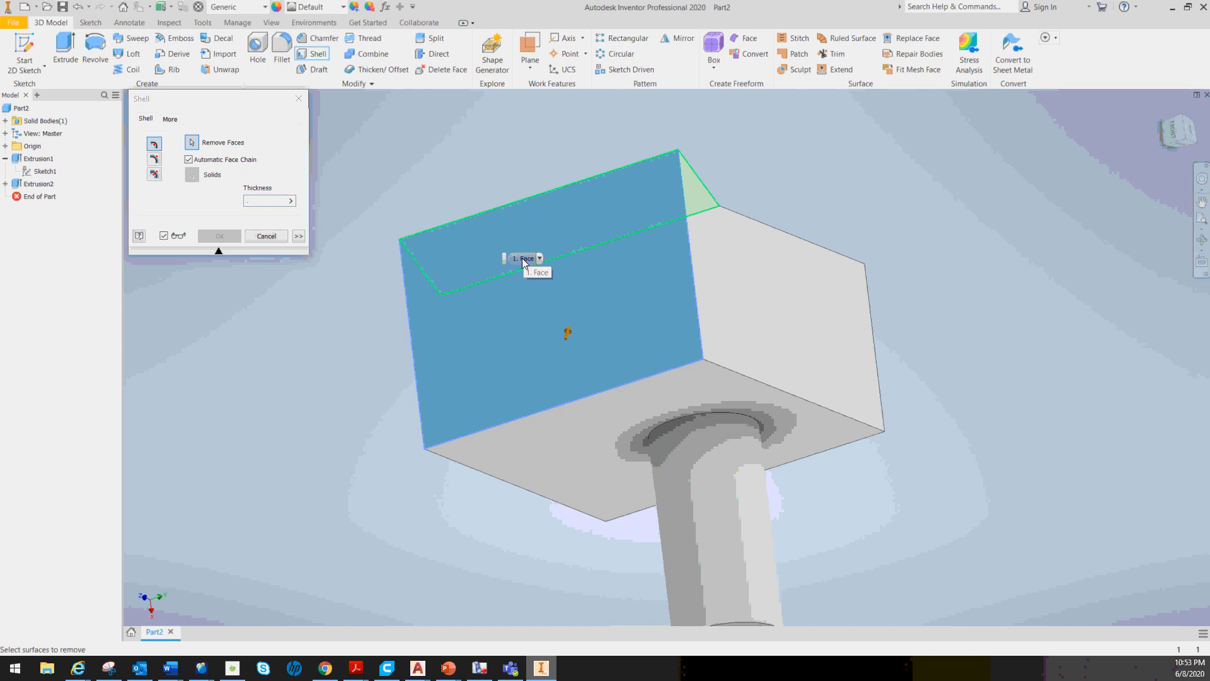
key("0")
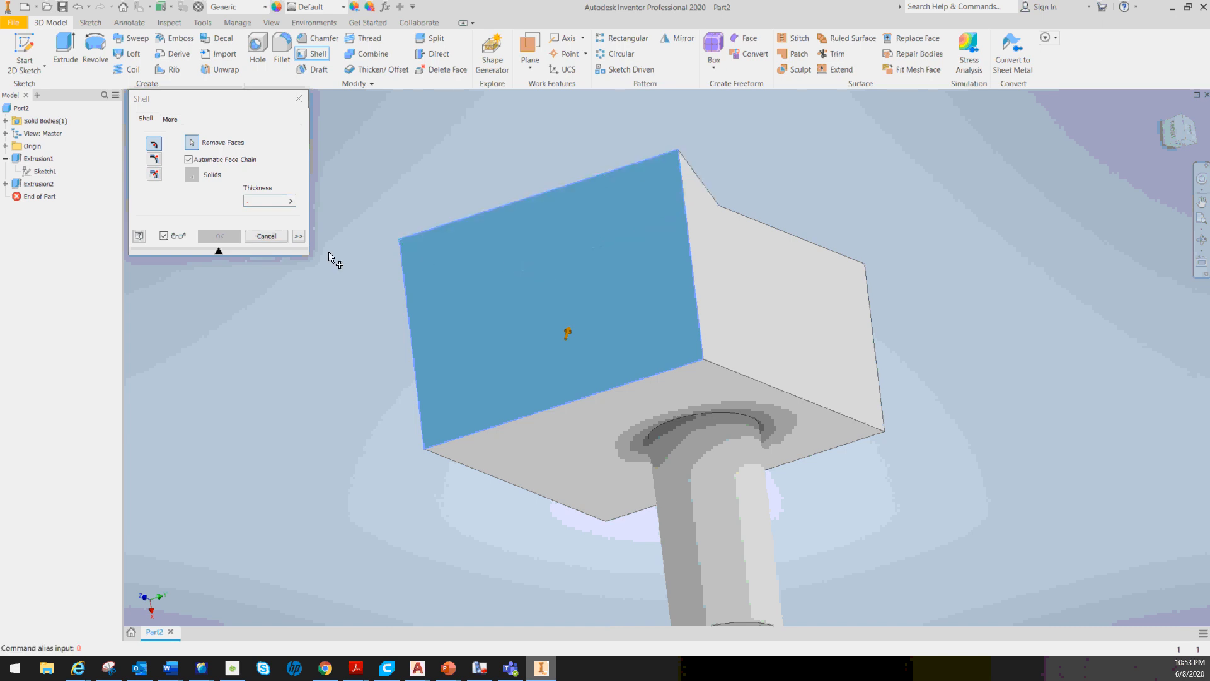
left_click(258, 201)
type(".05")
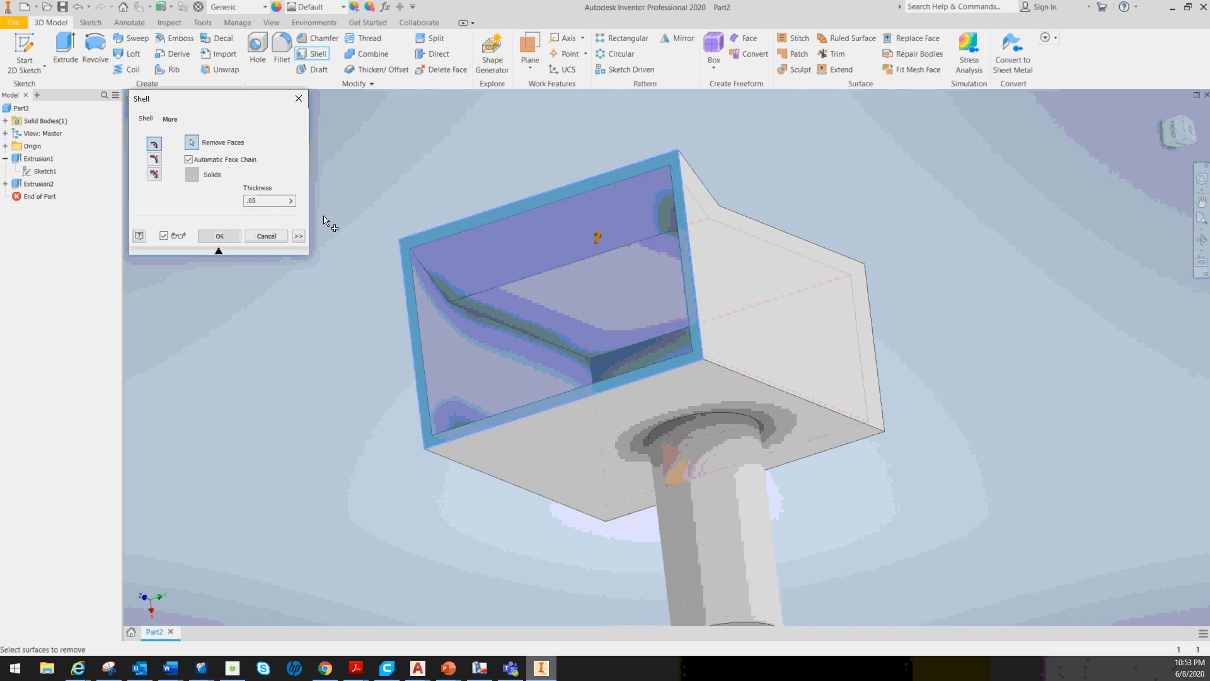
Preview the shell with its walls outside, and complete it with the walls inside
left_click(154, 160)
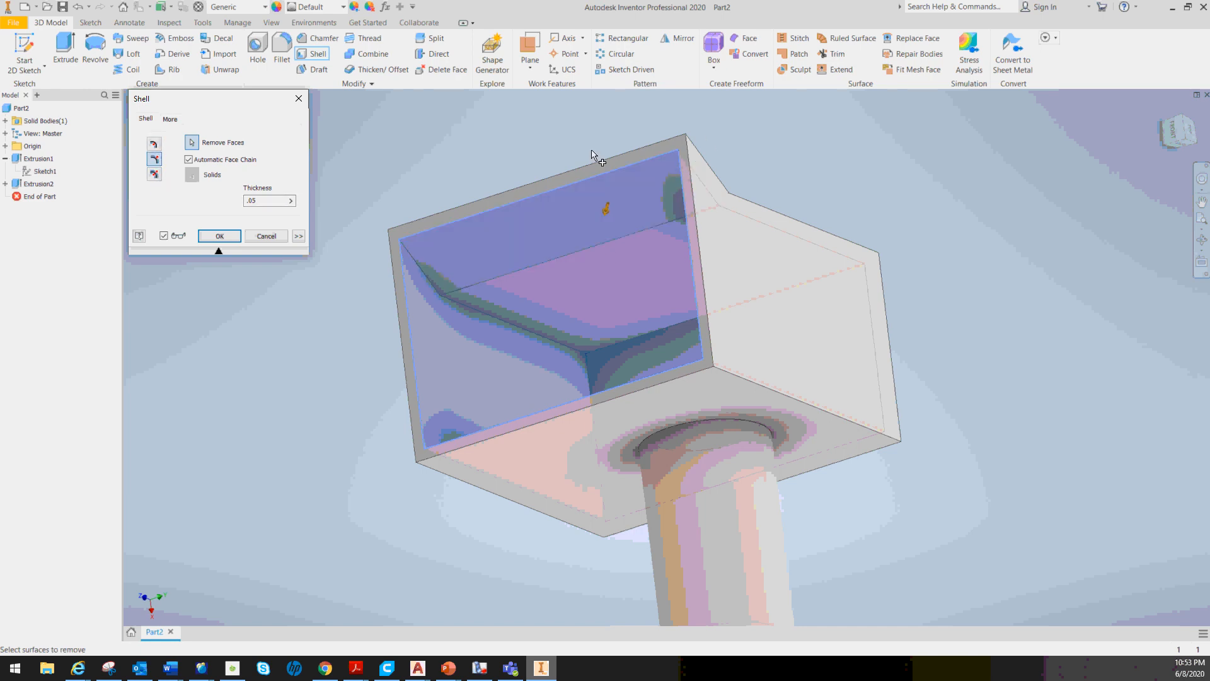
left_click(154, 145)
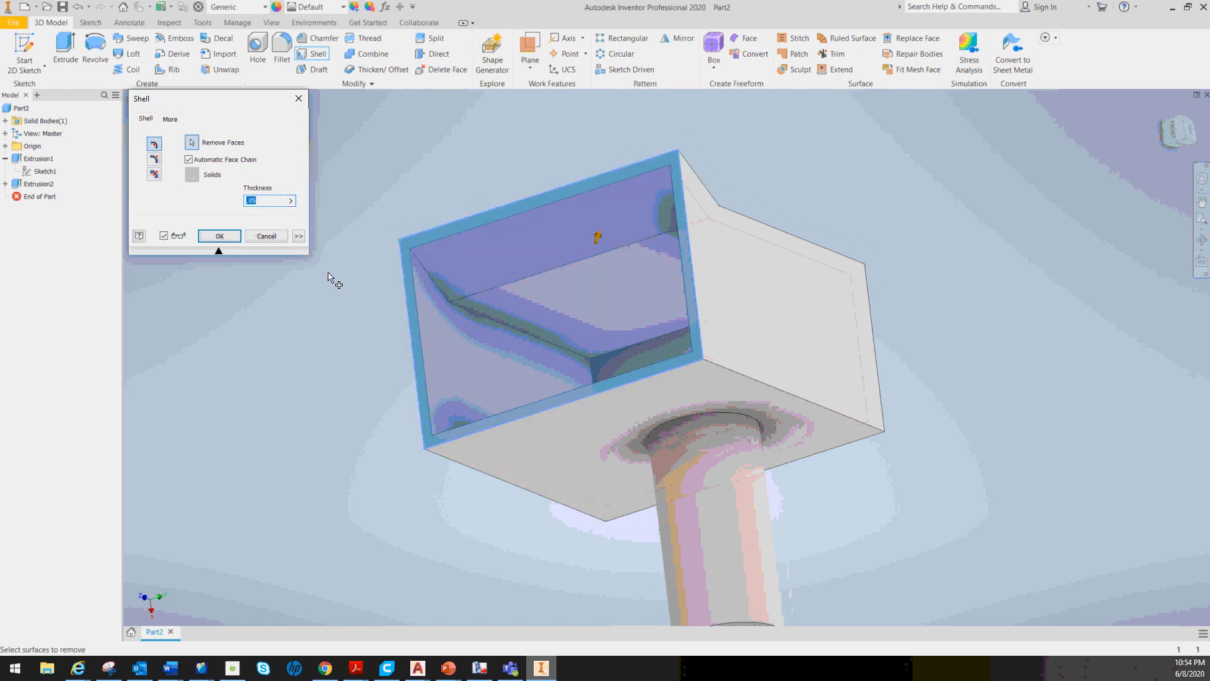
left_click(226, 236)
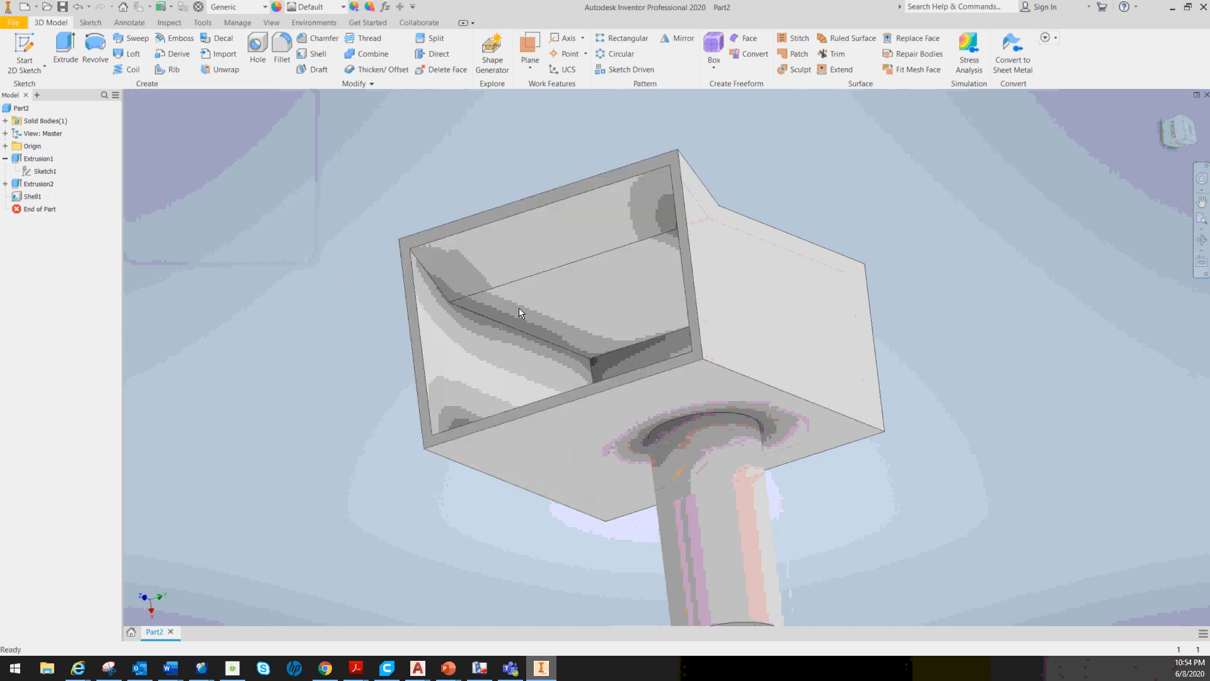
Fillet the block's outer corner edge opposite the angled notch with a 0.125 in radius
left_click(1202, 178)
left_click_drag(1042, 184, 914, 243)
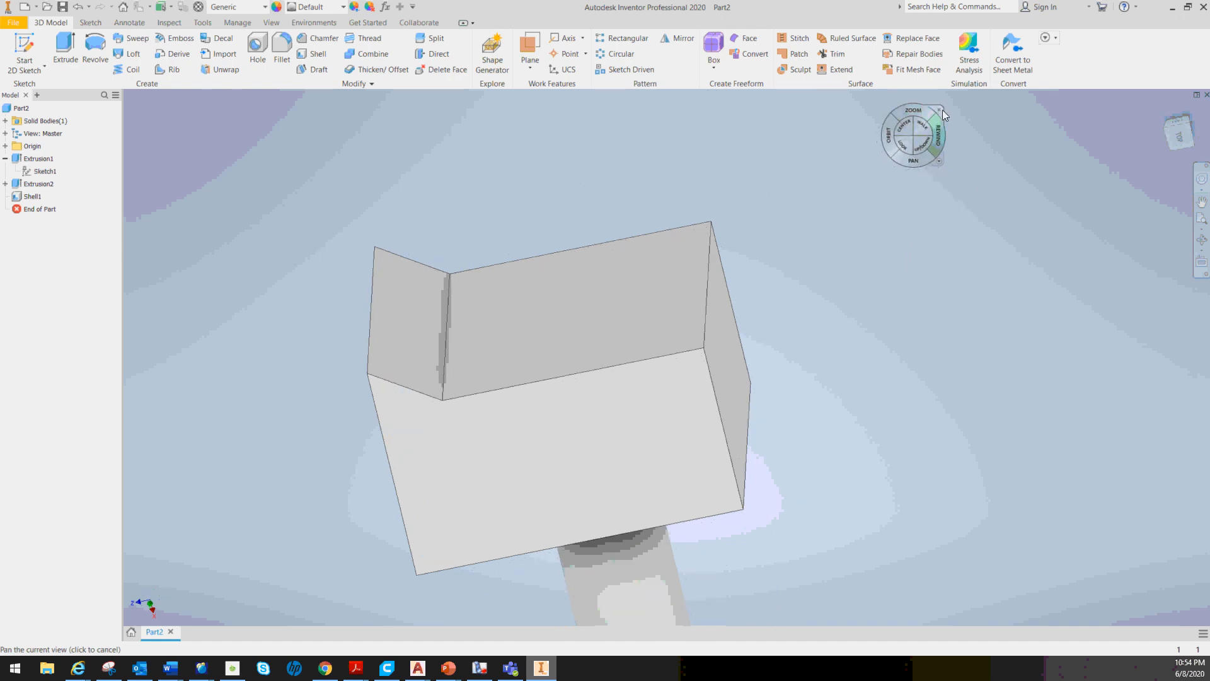
left_click(940, 112)
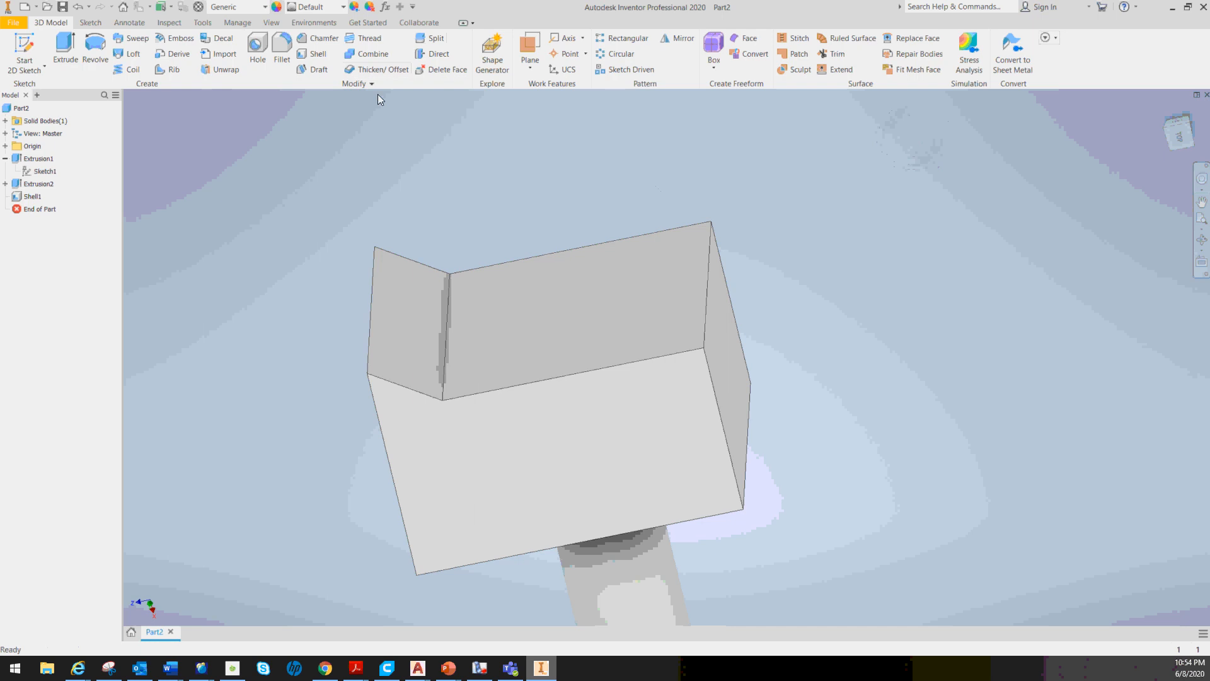
left_click(285, 49)
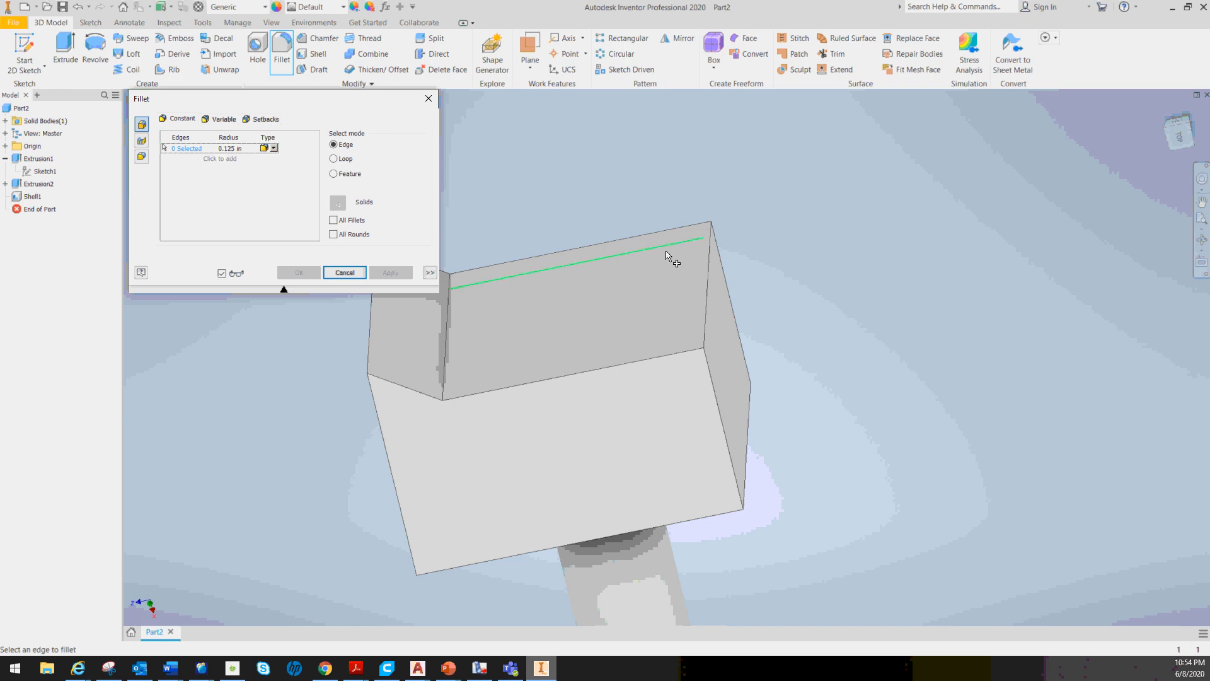
left_click(706, 285)
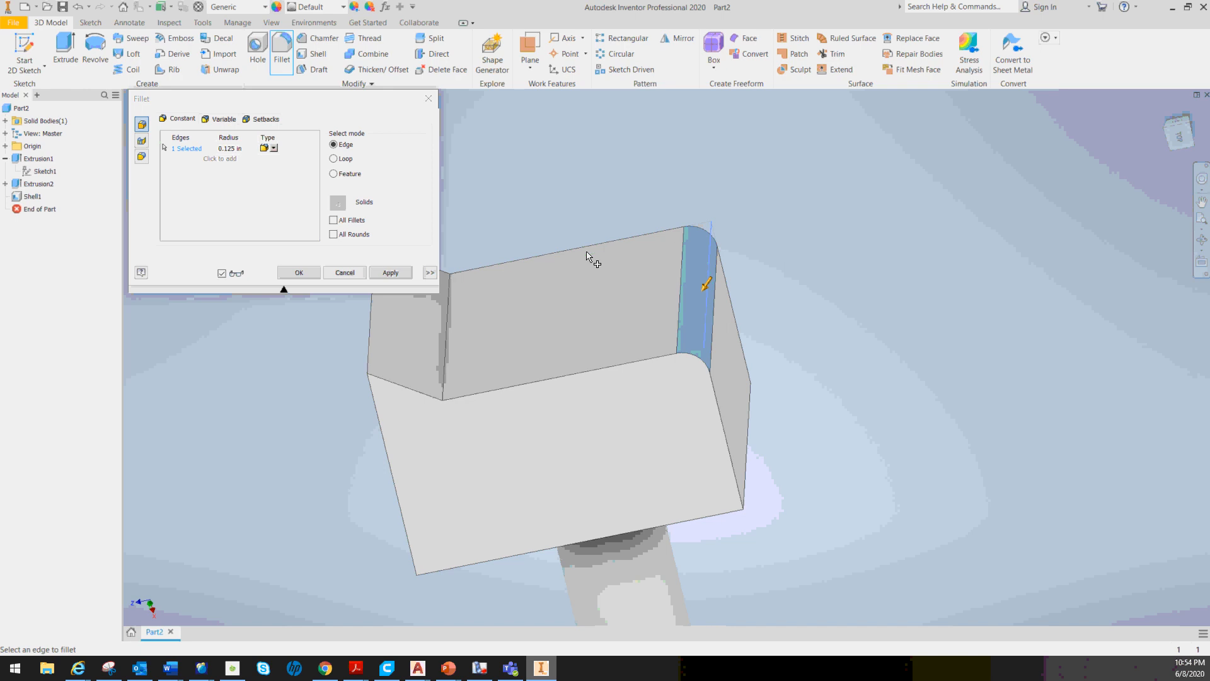
left_click(400, 273)
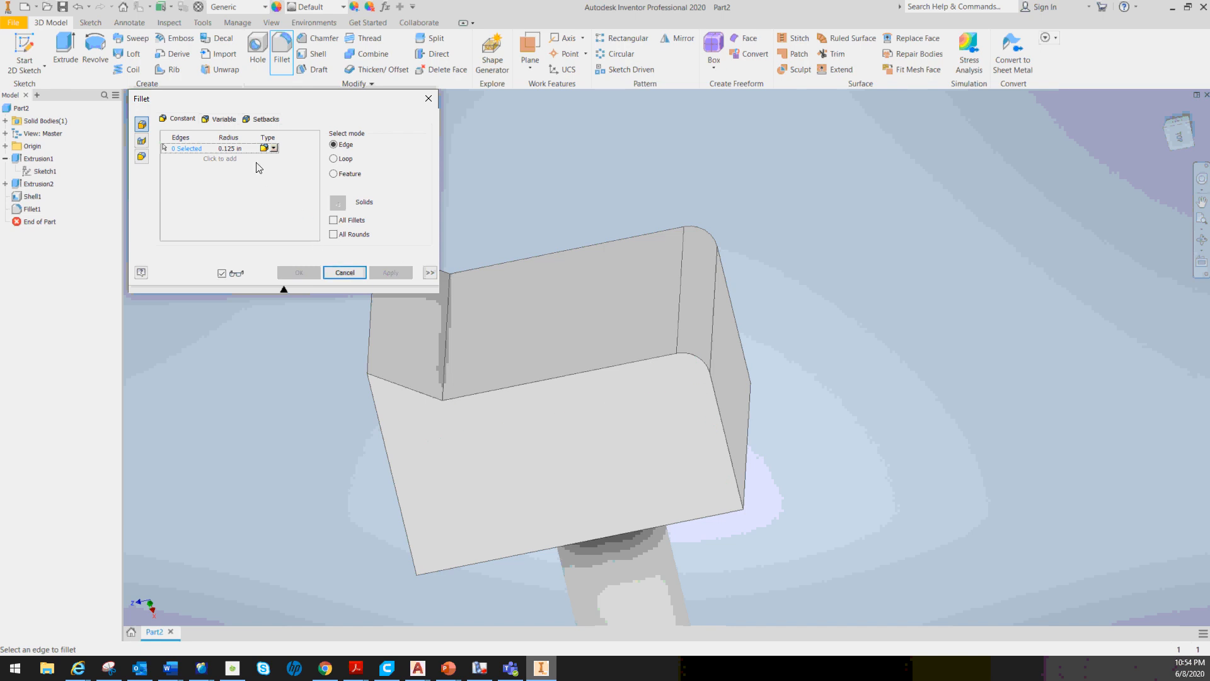
left_click(428, 99)
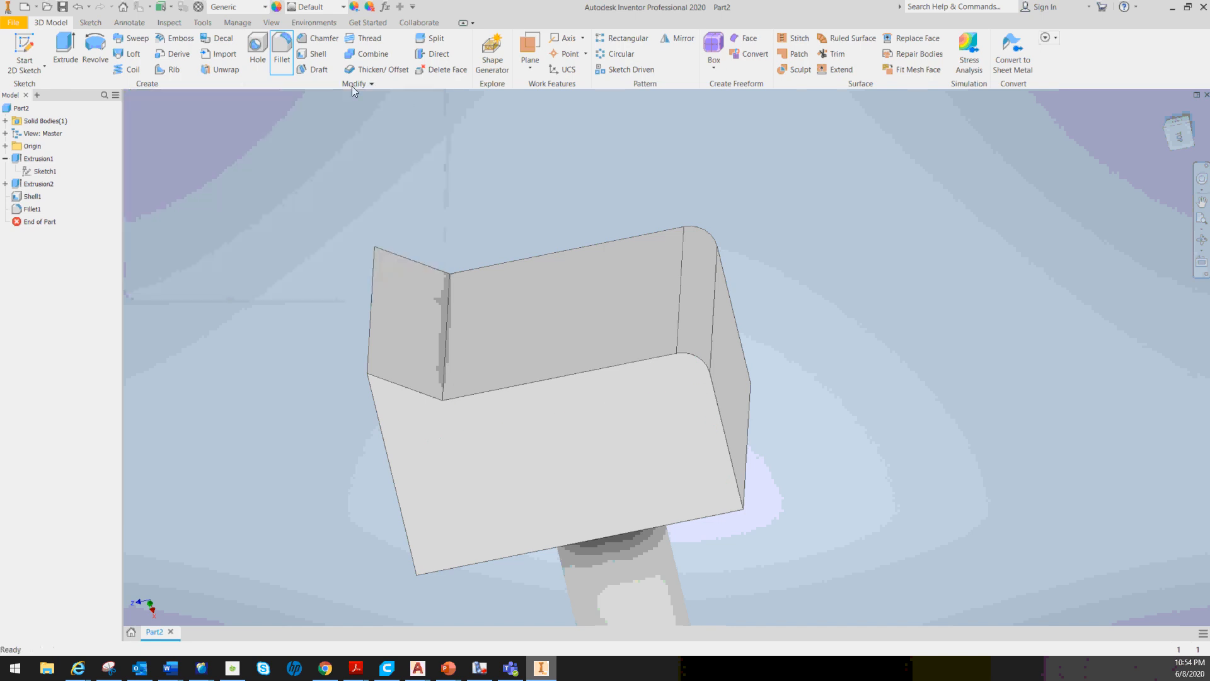
Fillet the connected edge chain running around the rounded corner with a 0.05 in radius
left_click(281, 54)
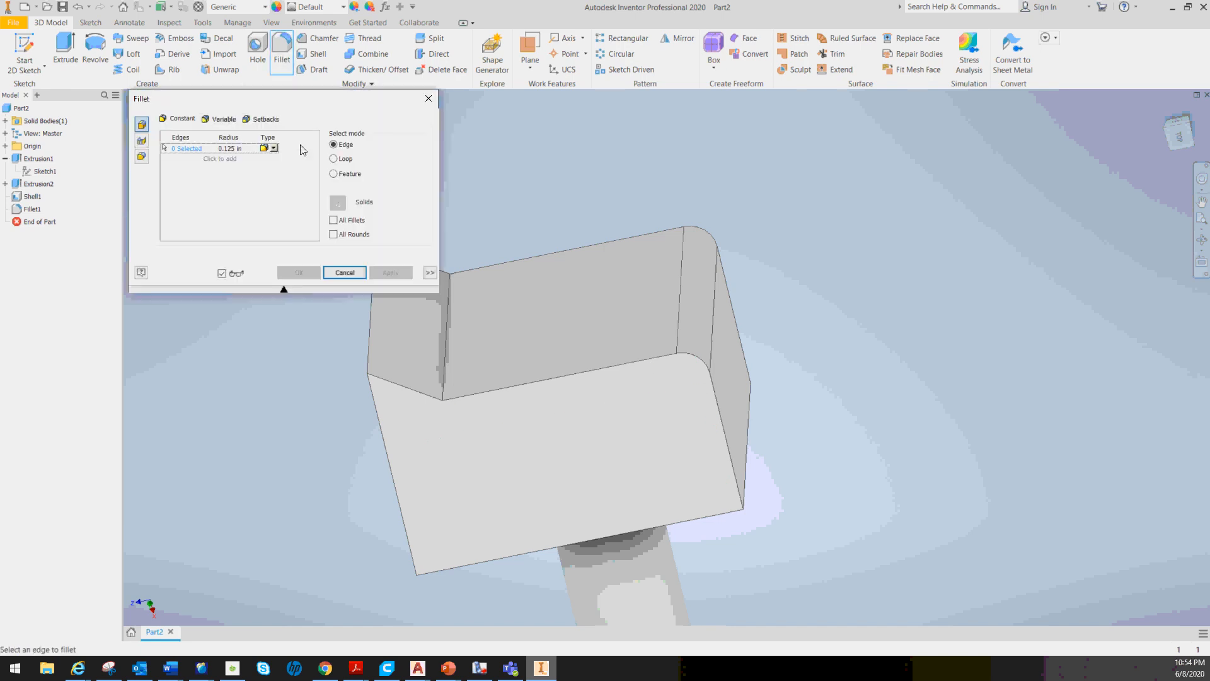
left_click(234, 150)
left_click(504, 389)
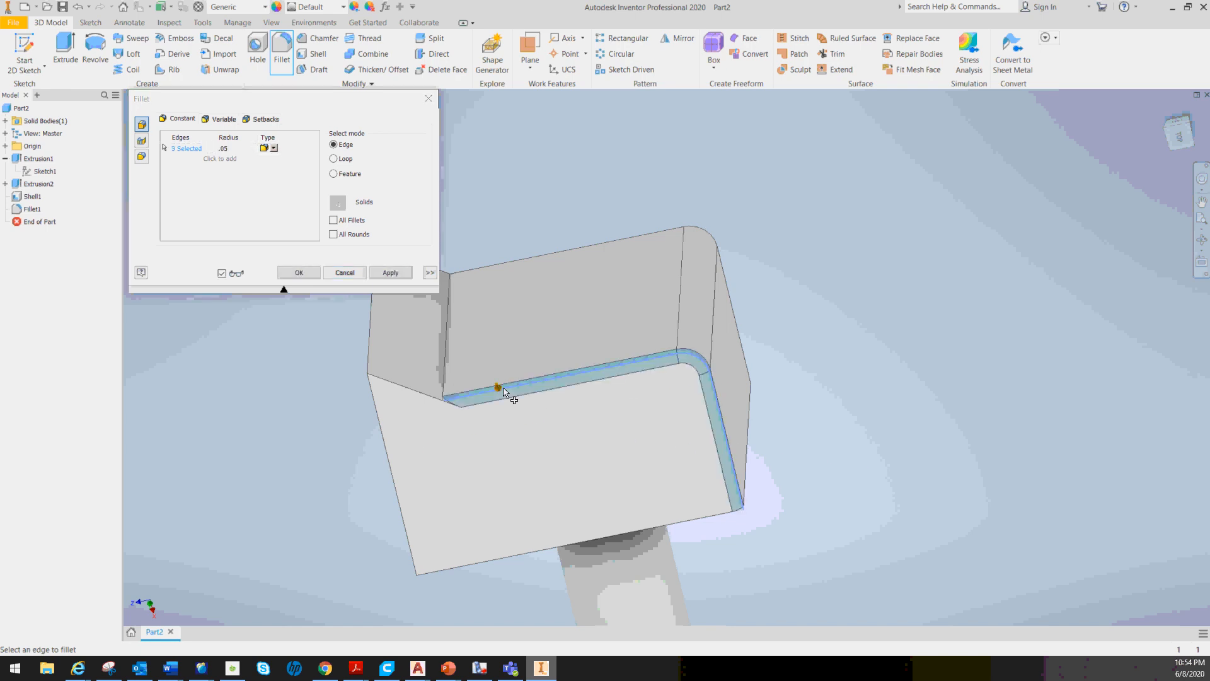
left_click(390, 273)
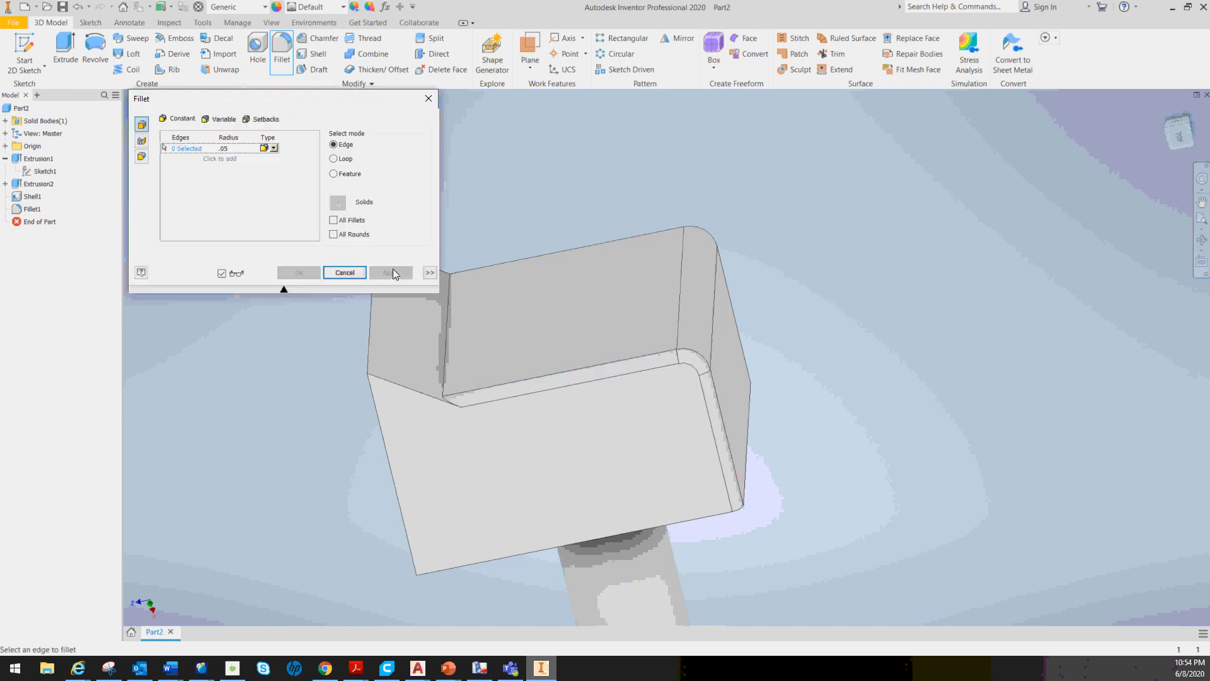
left_click(429, 98)
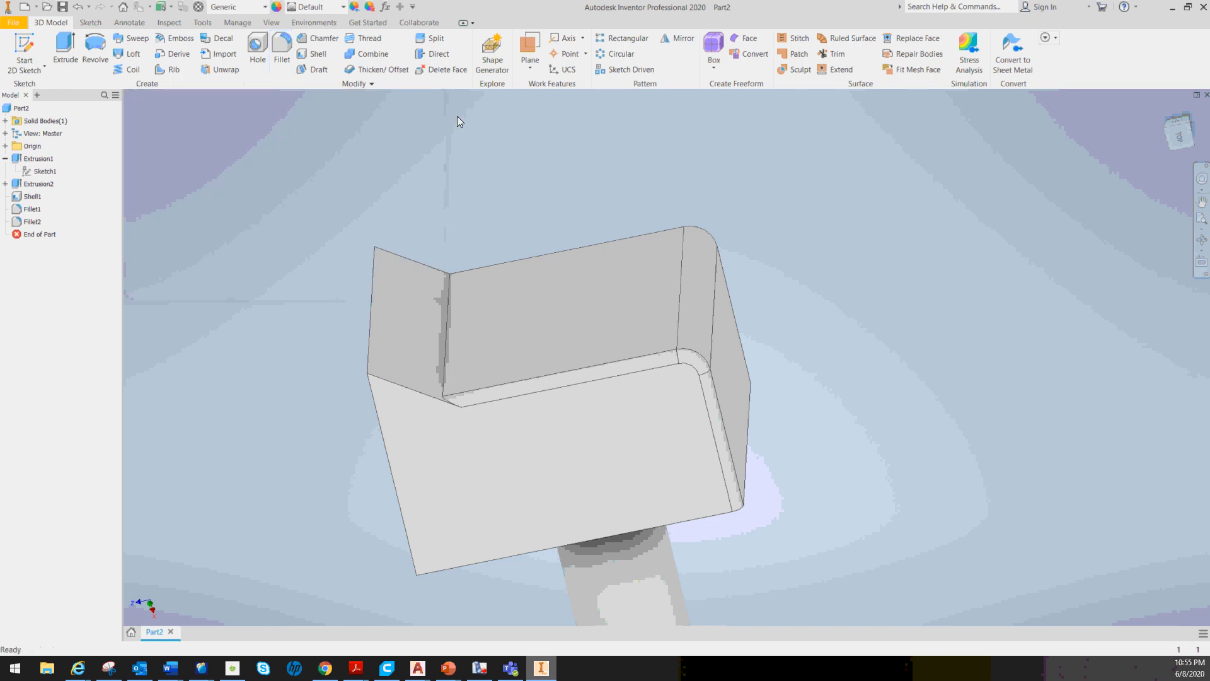
Orbit the part to look at the filleted edges and the cylinder from another side
left_click(1203, 180)
mouse_move(1149, 201)
left_mouse_down()
mouse_move(1043, 208)
mouse_move(1188, 174)
mouse_move(1127, 175)
mouse_move(1106, 155)
mouse_move(1188, 166)
mouse_move(159, 175)
mouse_move(1176, 132)
mouse_move(1171, 152)
mouse_move(1182, 142)
mouse_move(176, 143)
mouse_move(1185, 132)
mouse_move(1160, 189)
mouse_move(1120, 196)
left_mouse_up()
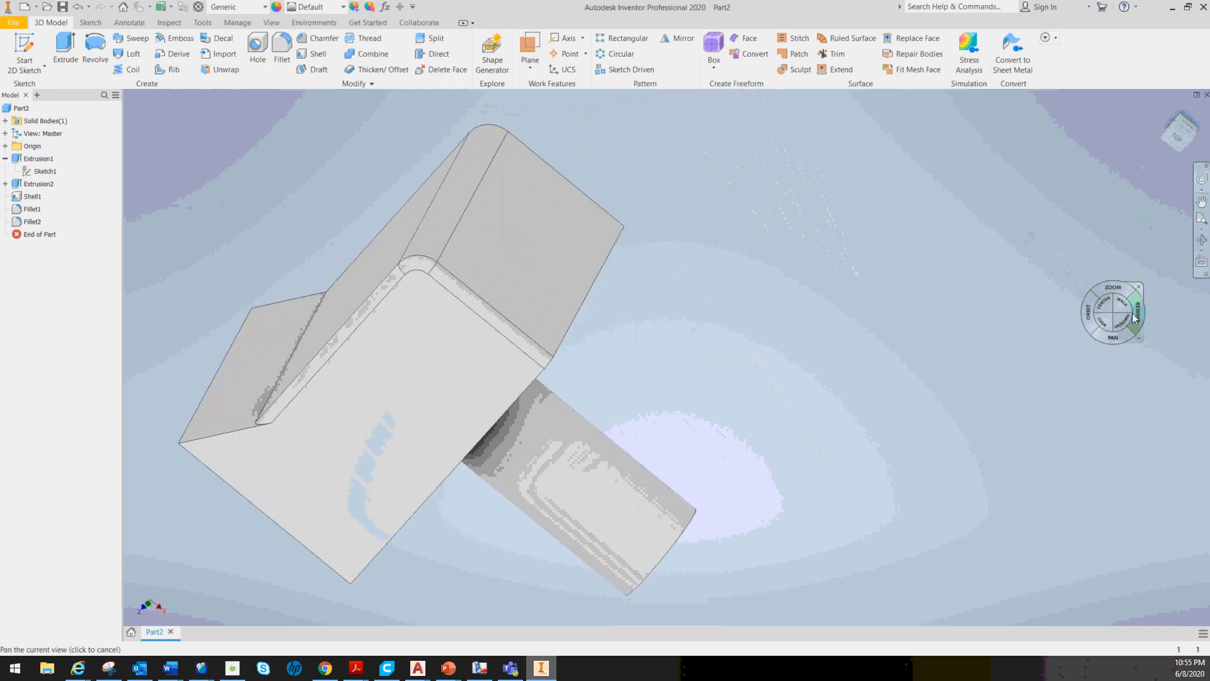